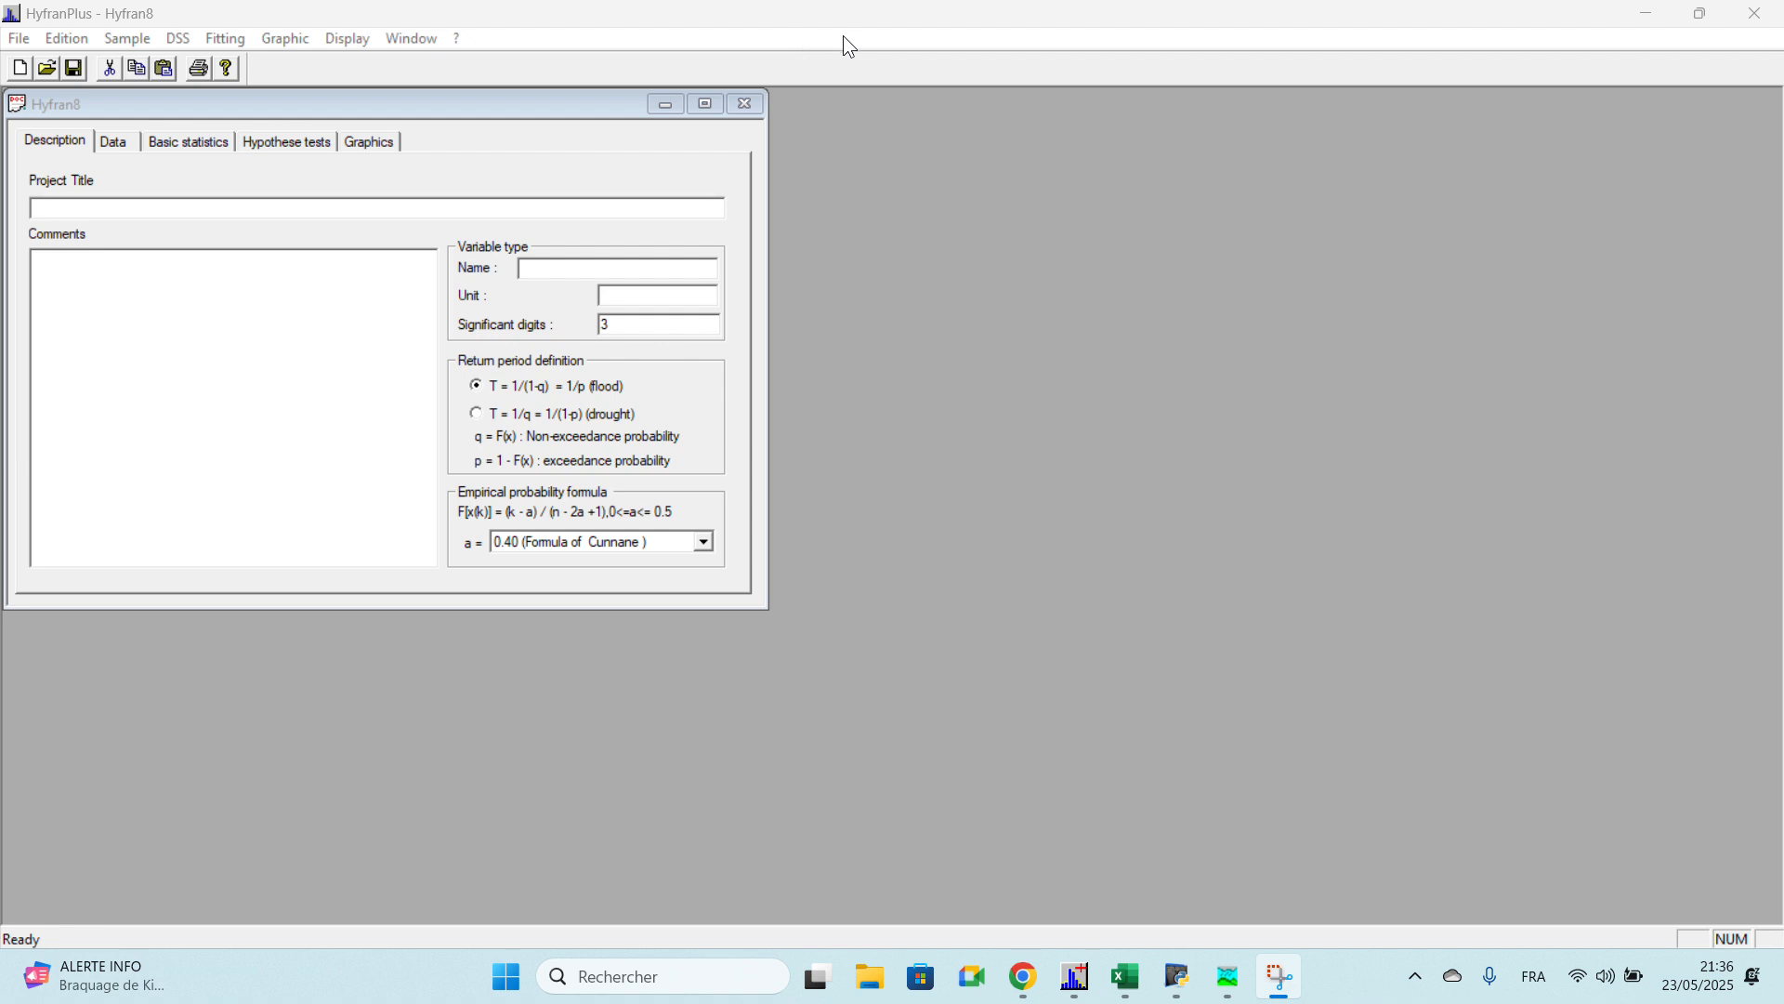
Step: Enter "Analyse_hydro" as the project title in the description of the new project
left_click(139, 208)
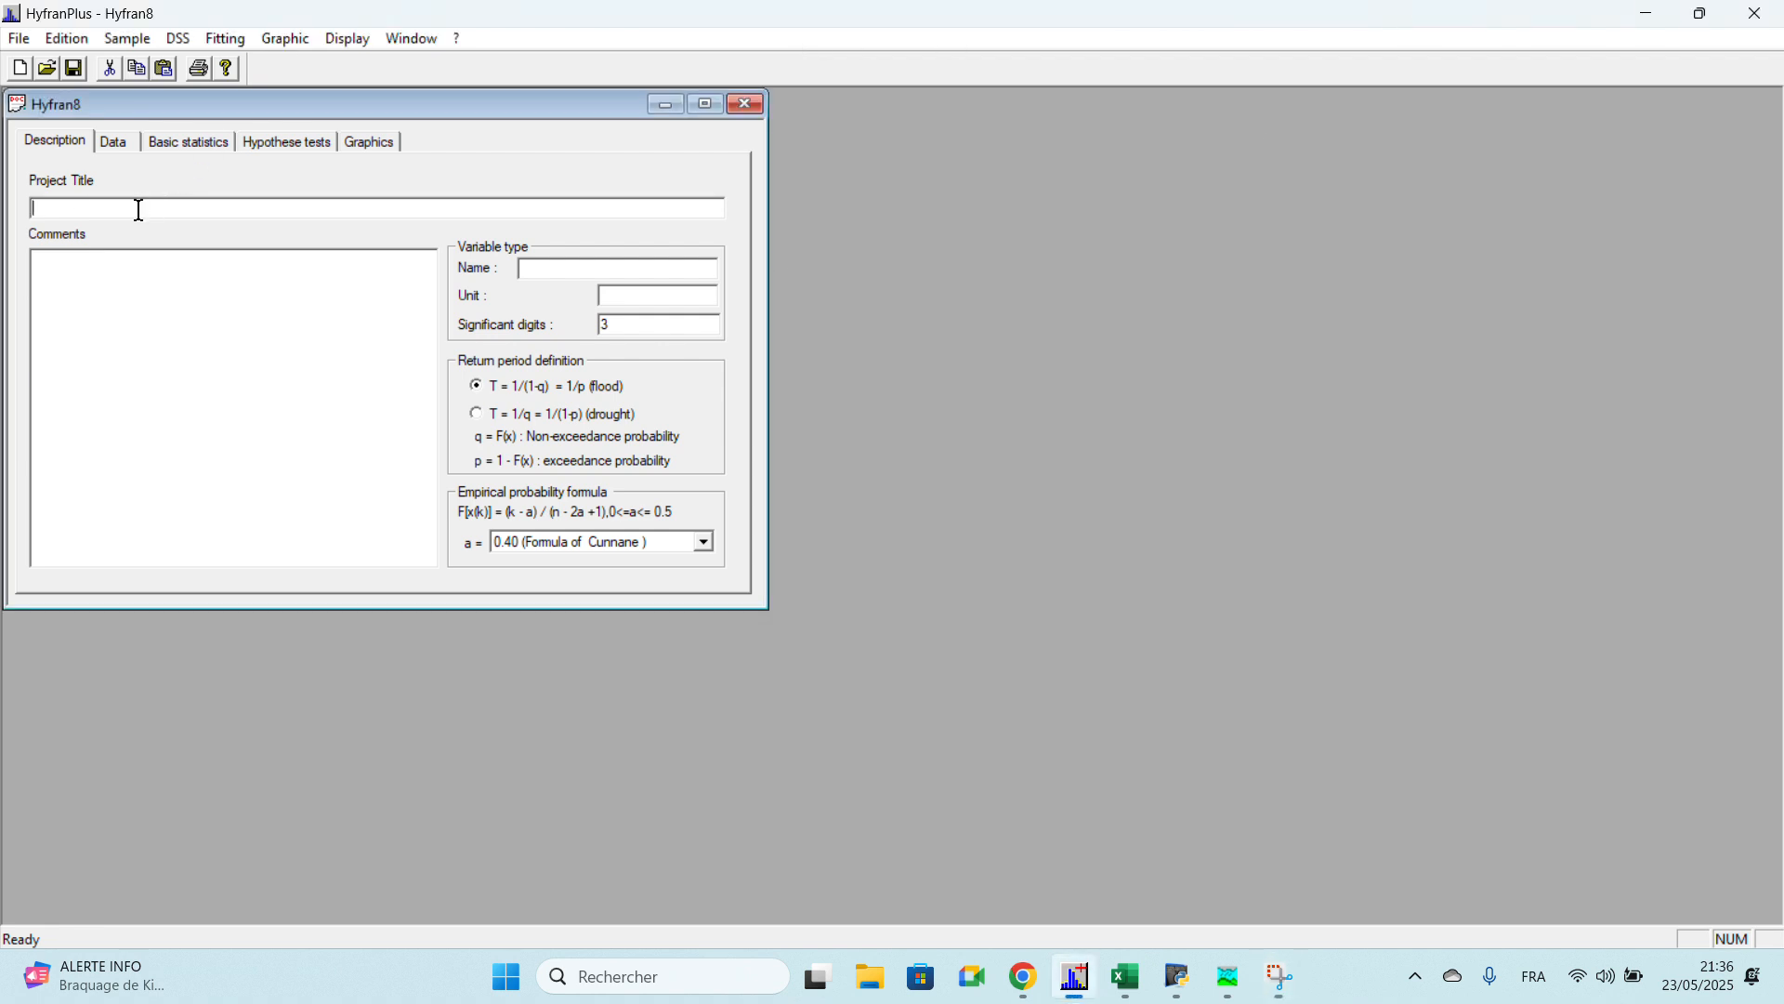
key("Caps_Lock")
type("A")
key("Caps_Lock")
type("nalyse_hydro")
Step: Name the variable Maximum journalier annuel du débit "S1"
left_click(566, 268)
type("Maximum journalier annuel du débit")
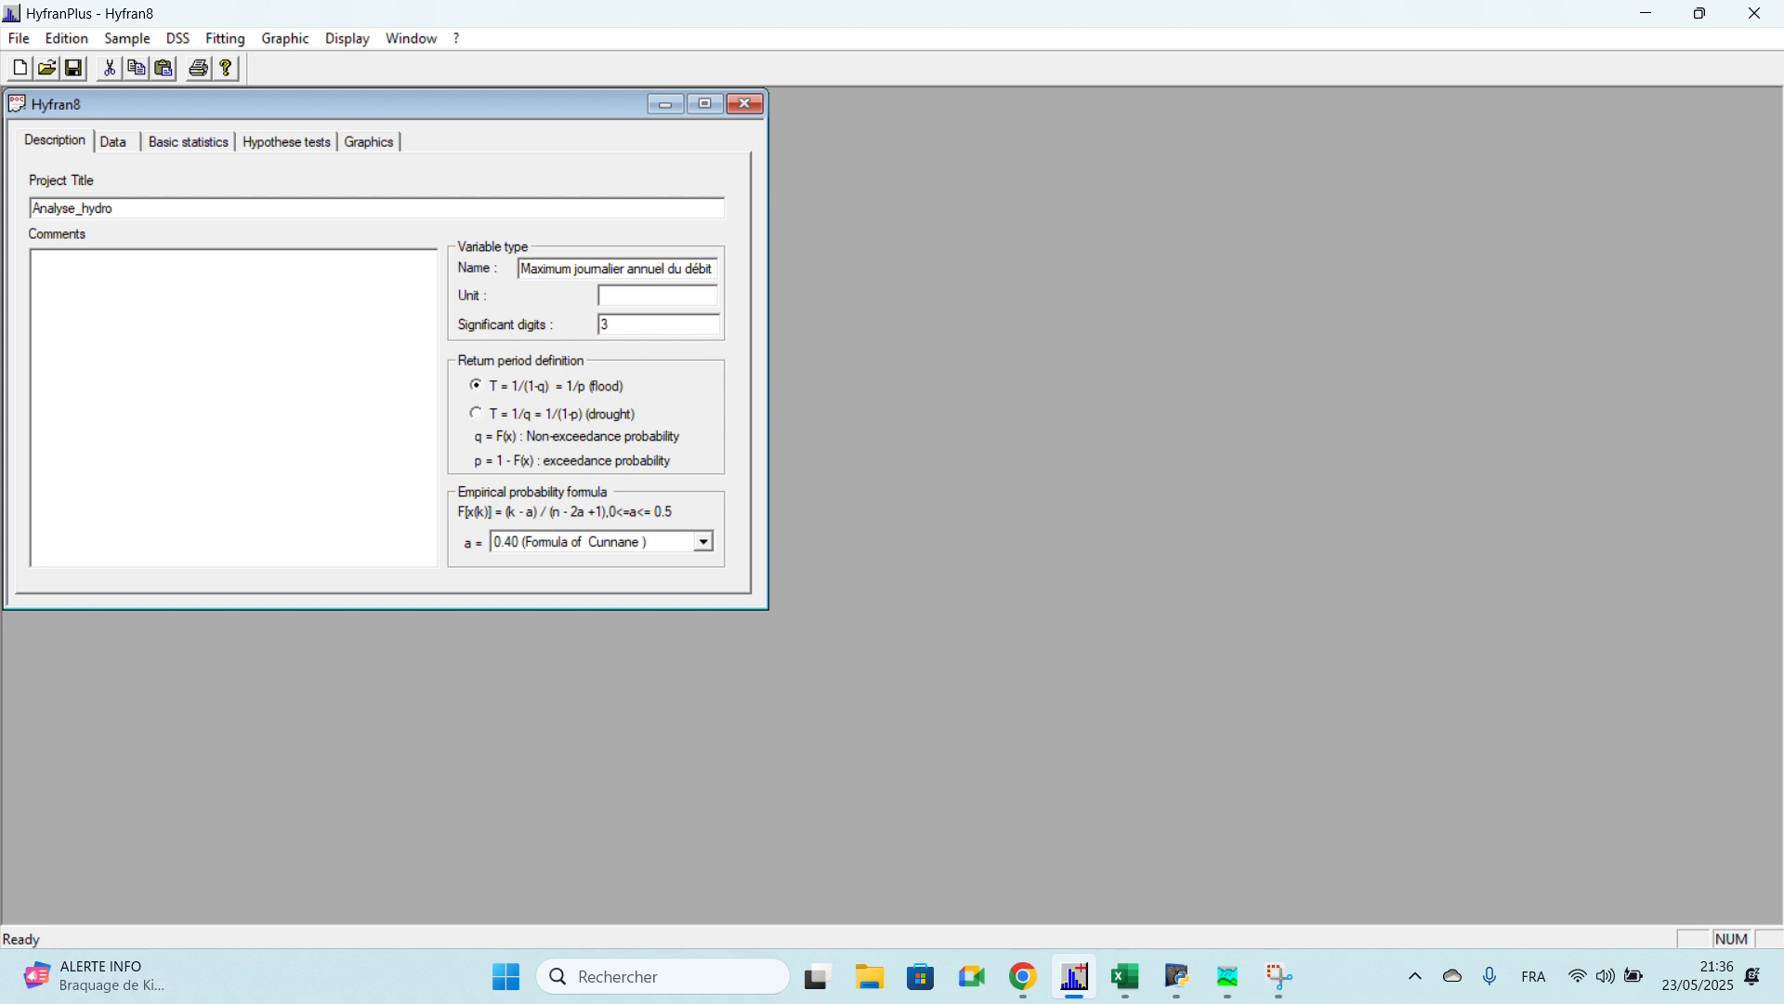
type("\"S")
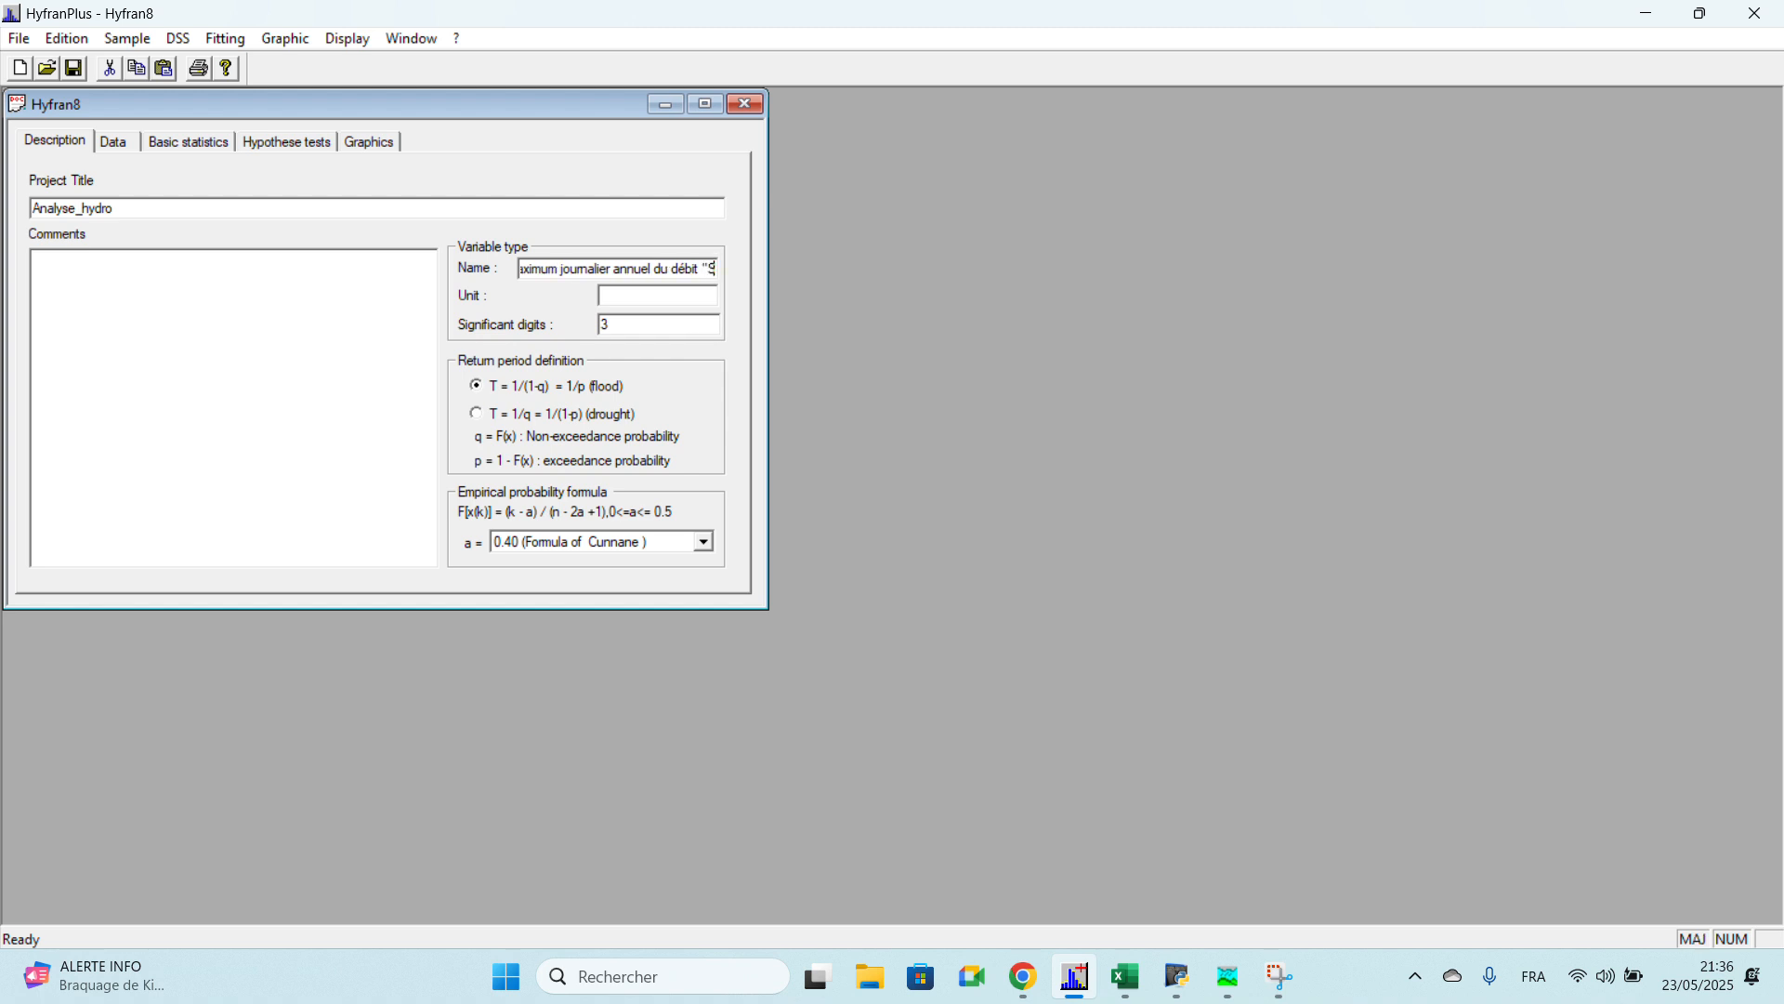
type("1")
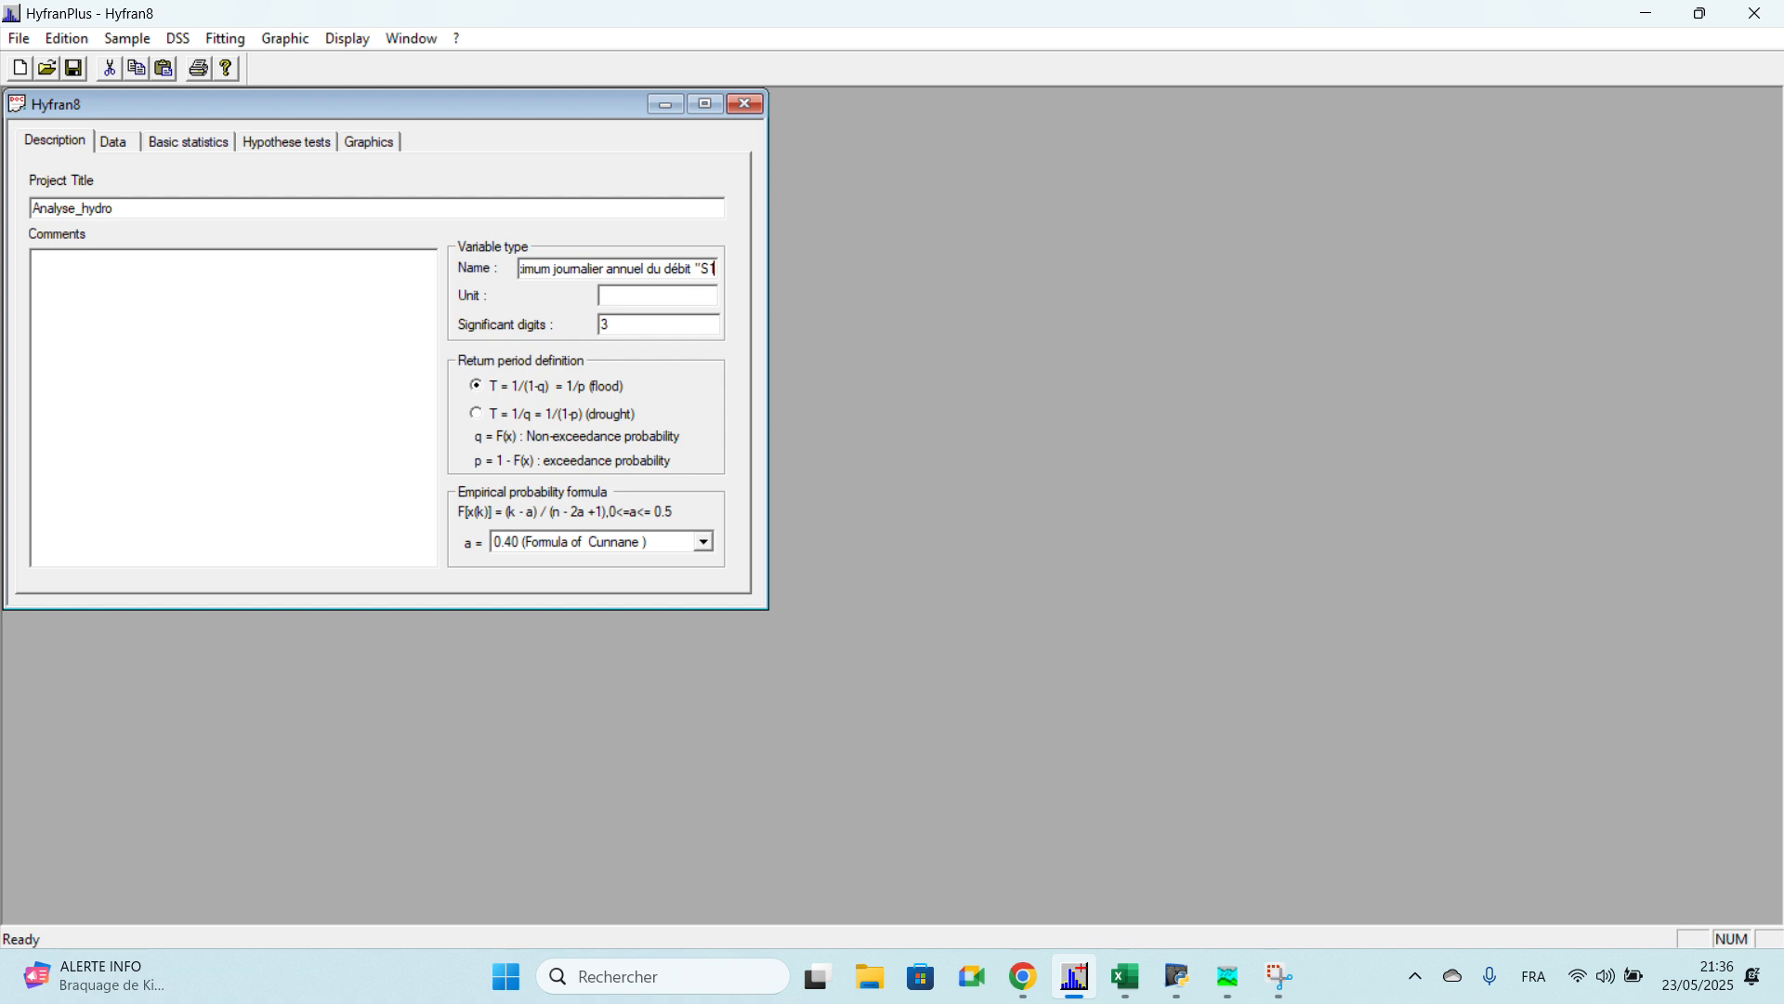
type("\"")
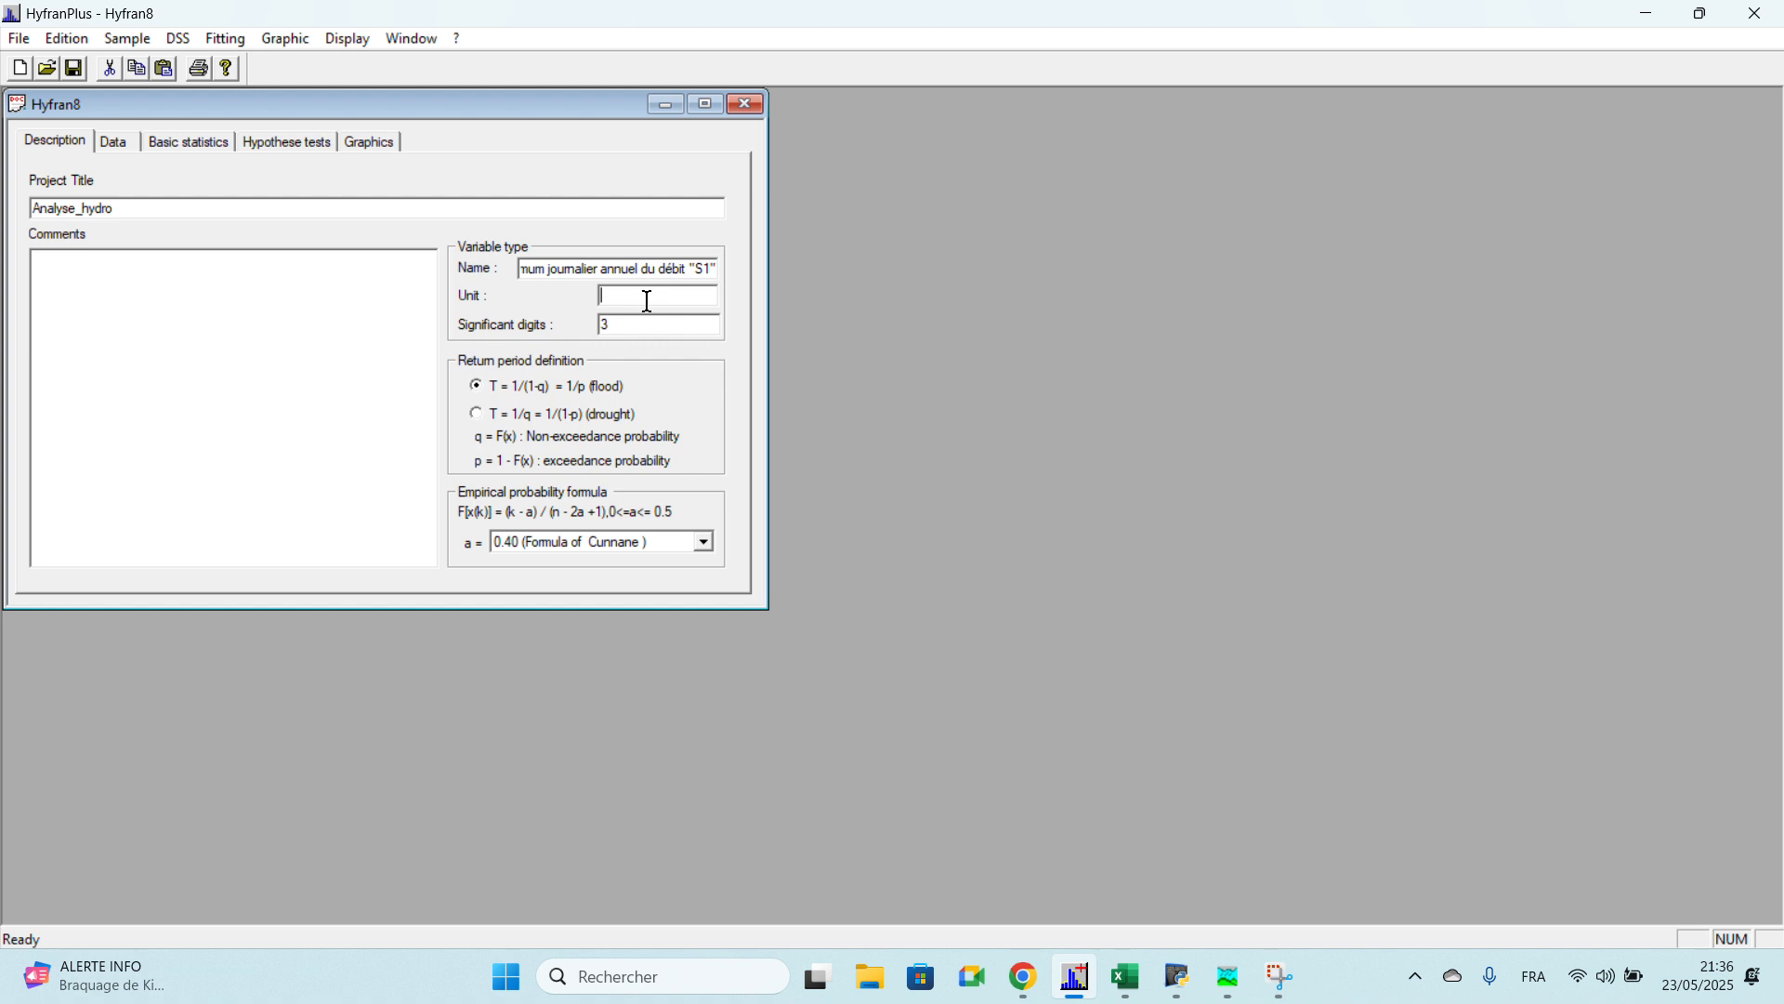
Step: Set the variable's unit to m3/s and choose the Hazen formula (a = 0.50) for the empirical probability
left_click(648, 298)
type("m3/s")
left_click(703, 542)
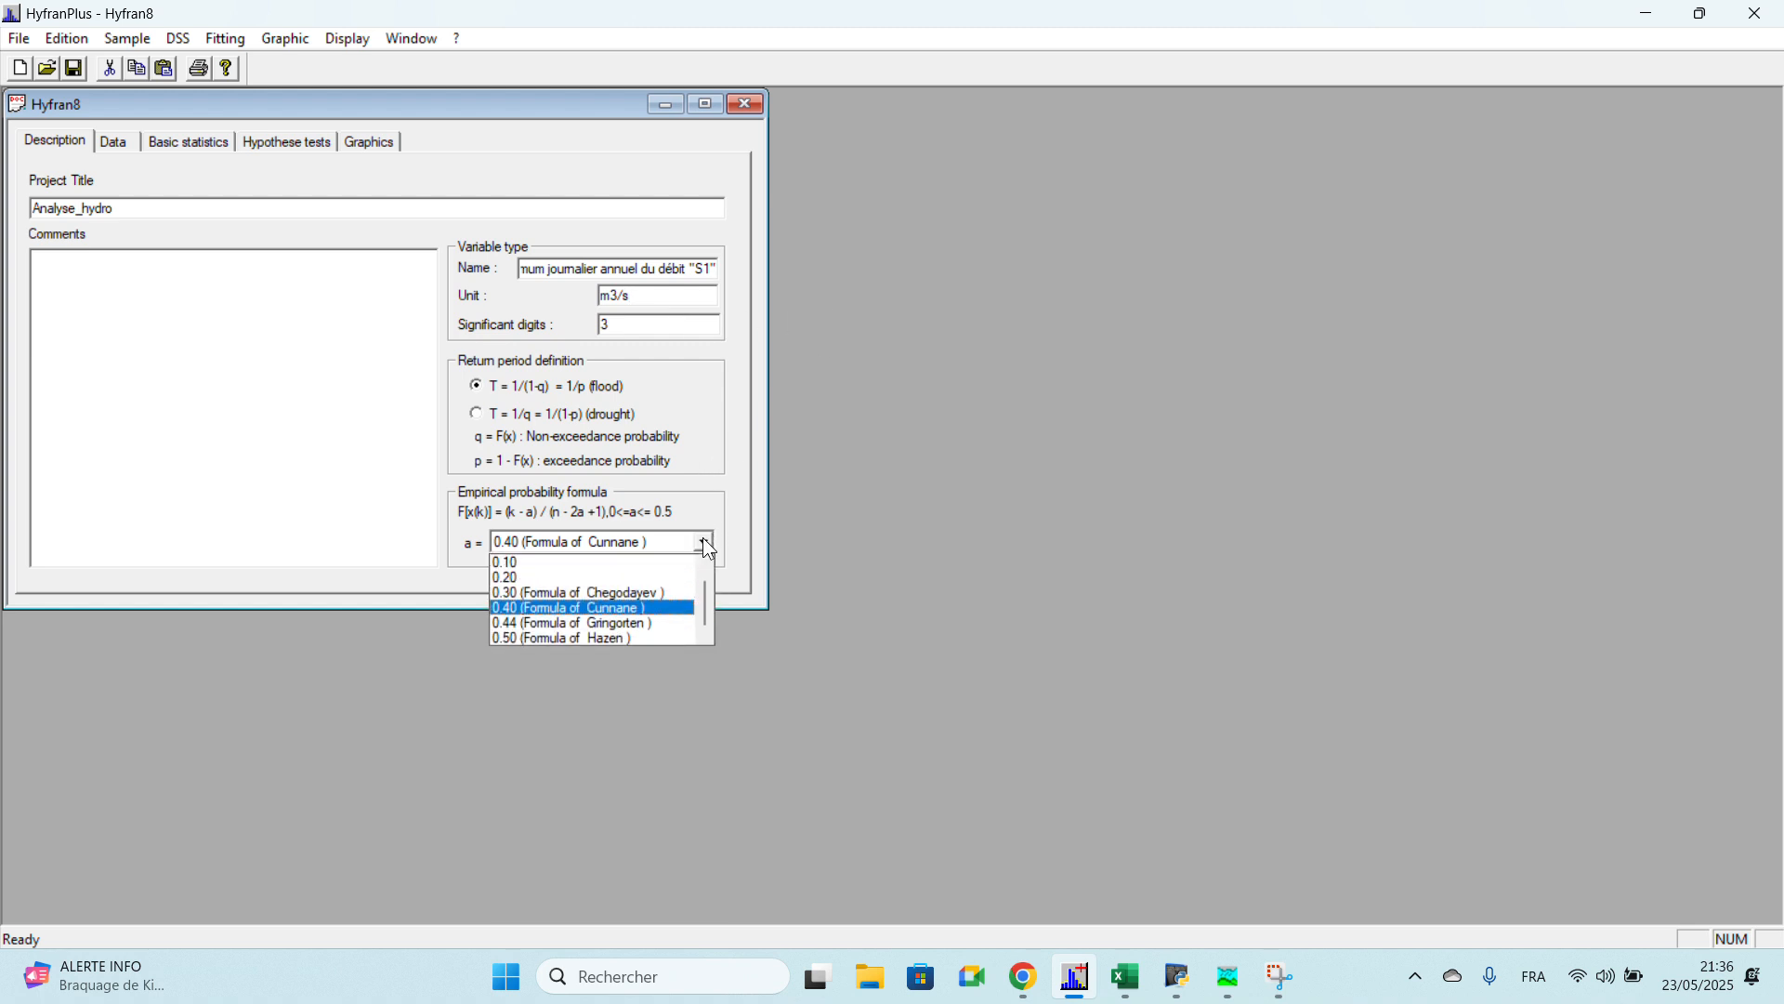
left_click(599, 638)
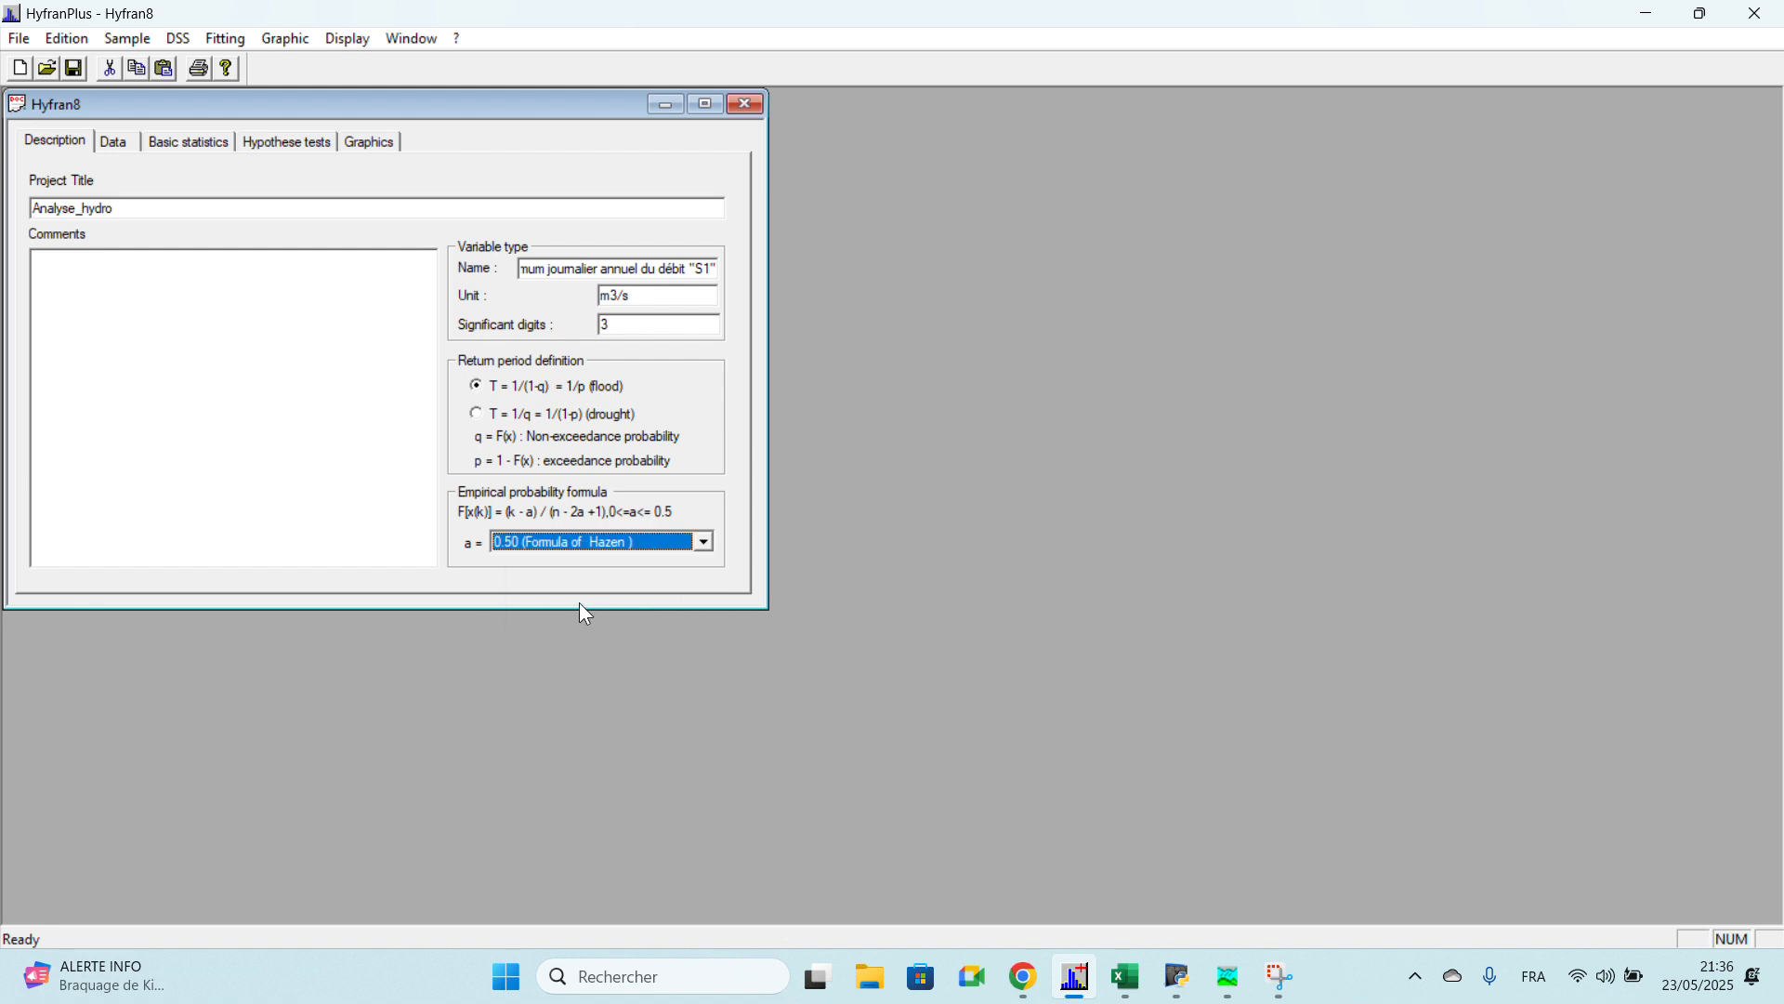
Step: Open the project's empty data table, switch to the Données Hydro workbook in Excel and copy the "S2" flow and year values in G3:H46
left_click(135, 146)
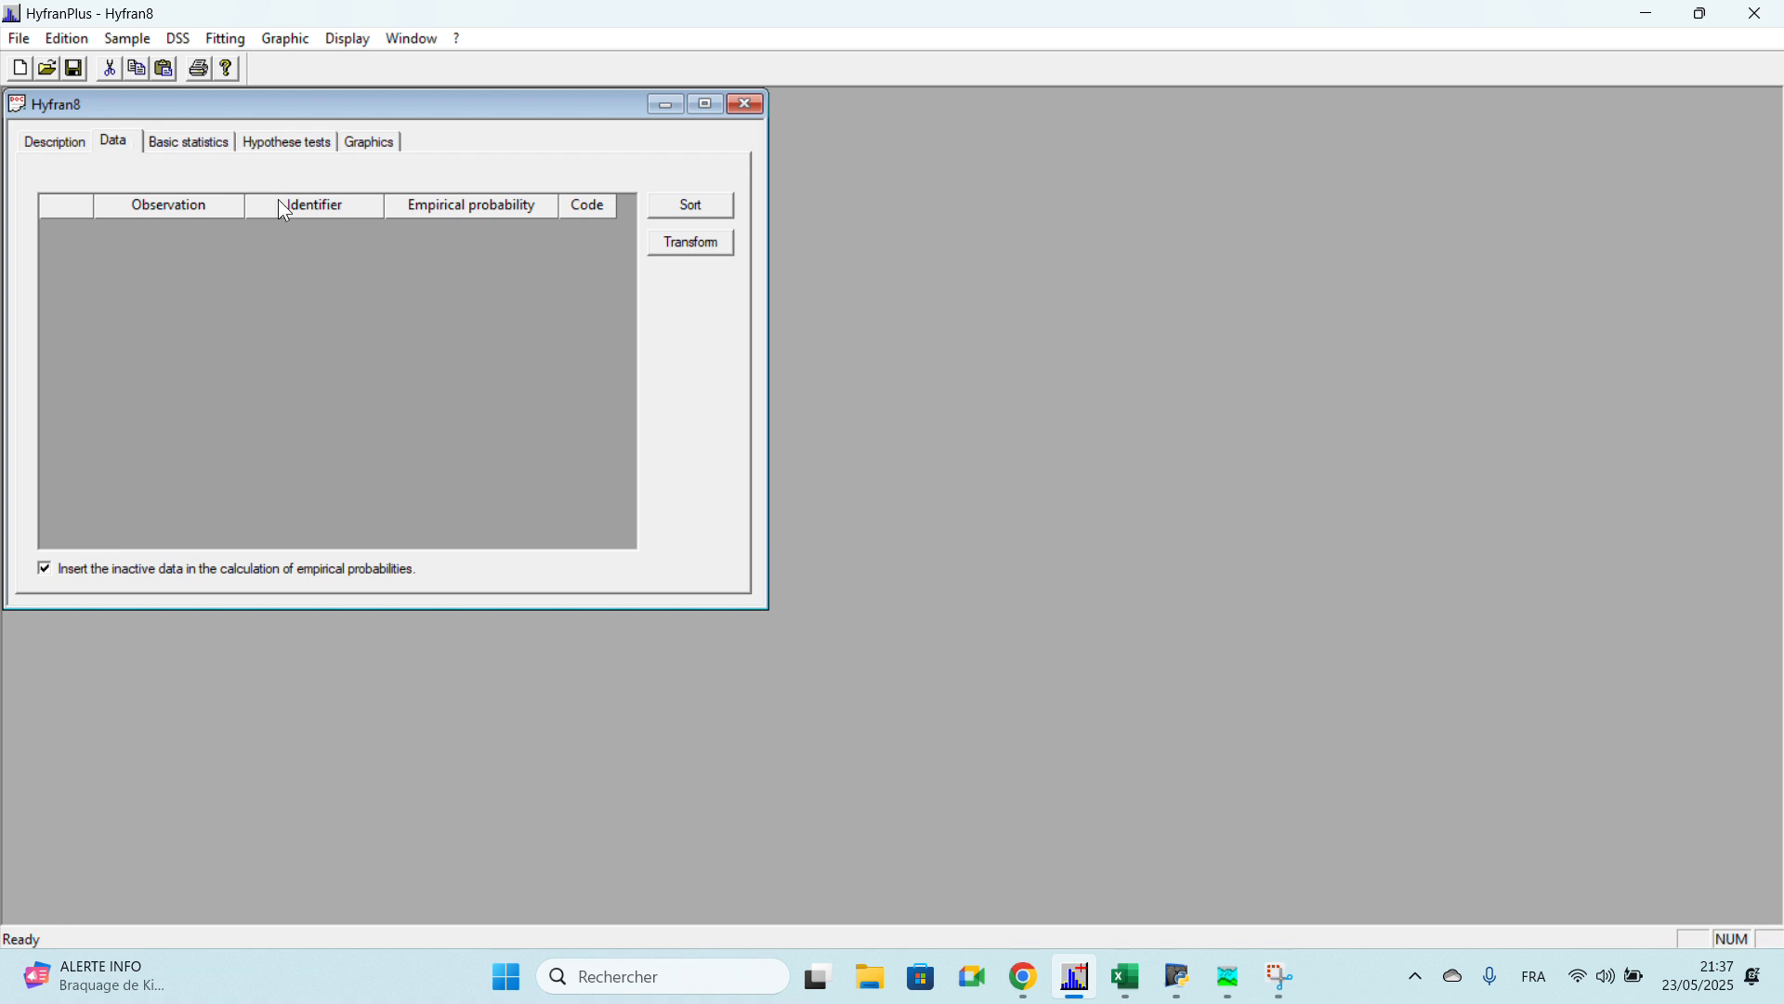
left_click(22, 39)
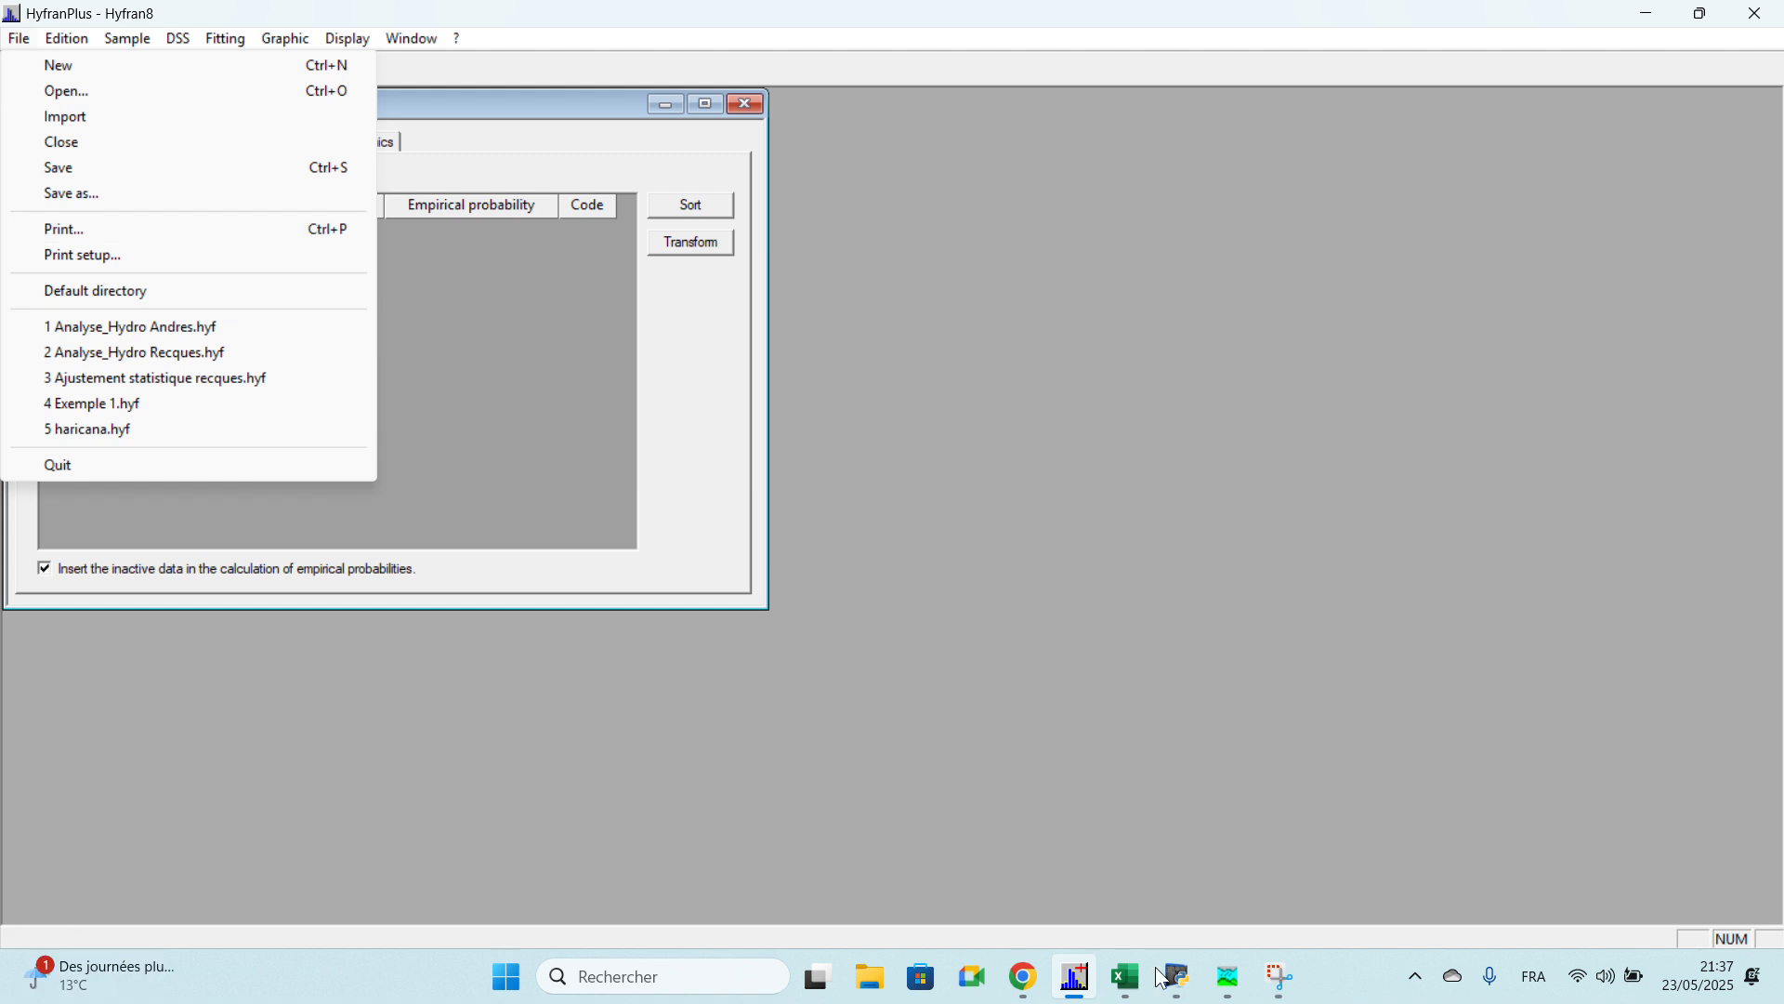
left_click(1127, 996)
left_click(1127, 996)
left_click_drag(973, 387, 976, 368)
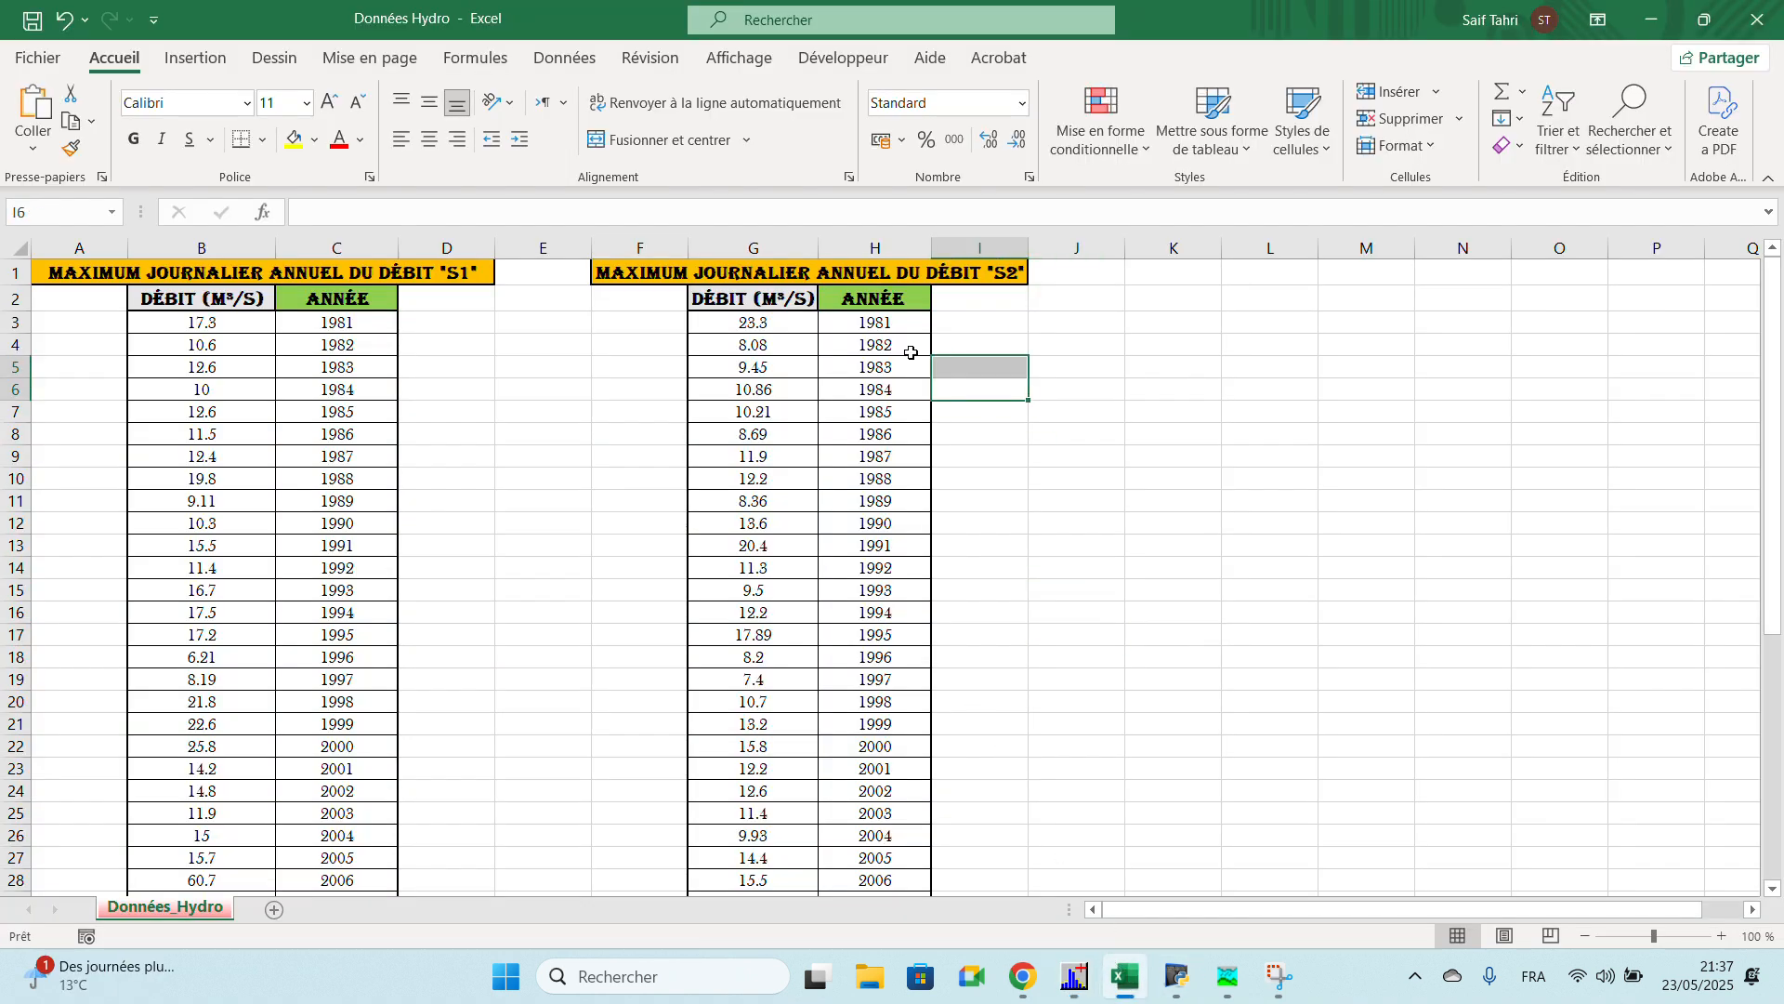
left_click_drag(774, 333, 876, 847)
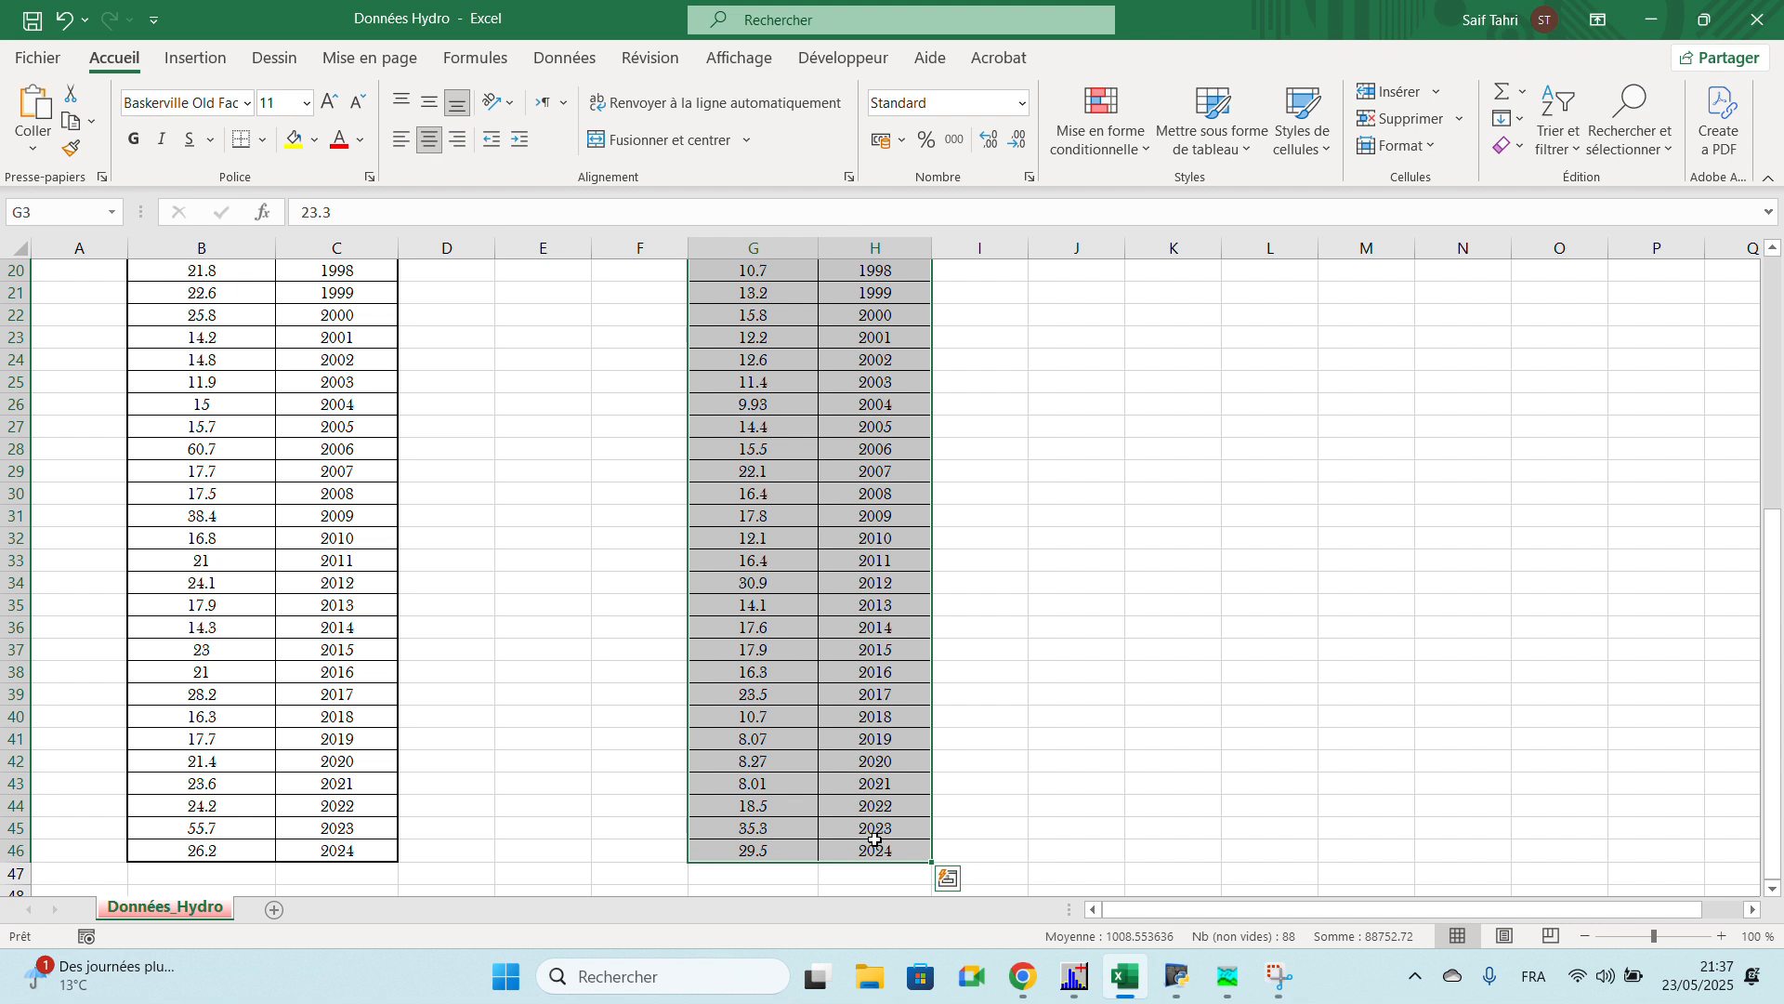
Step: Switch back to HyfranPlus and paste the copied flows and years into the data table as observations and identifiers
key("alt+Tab")
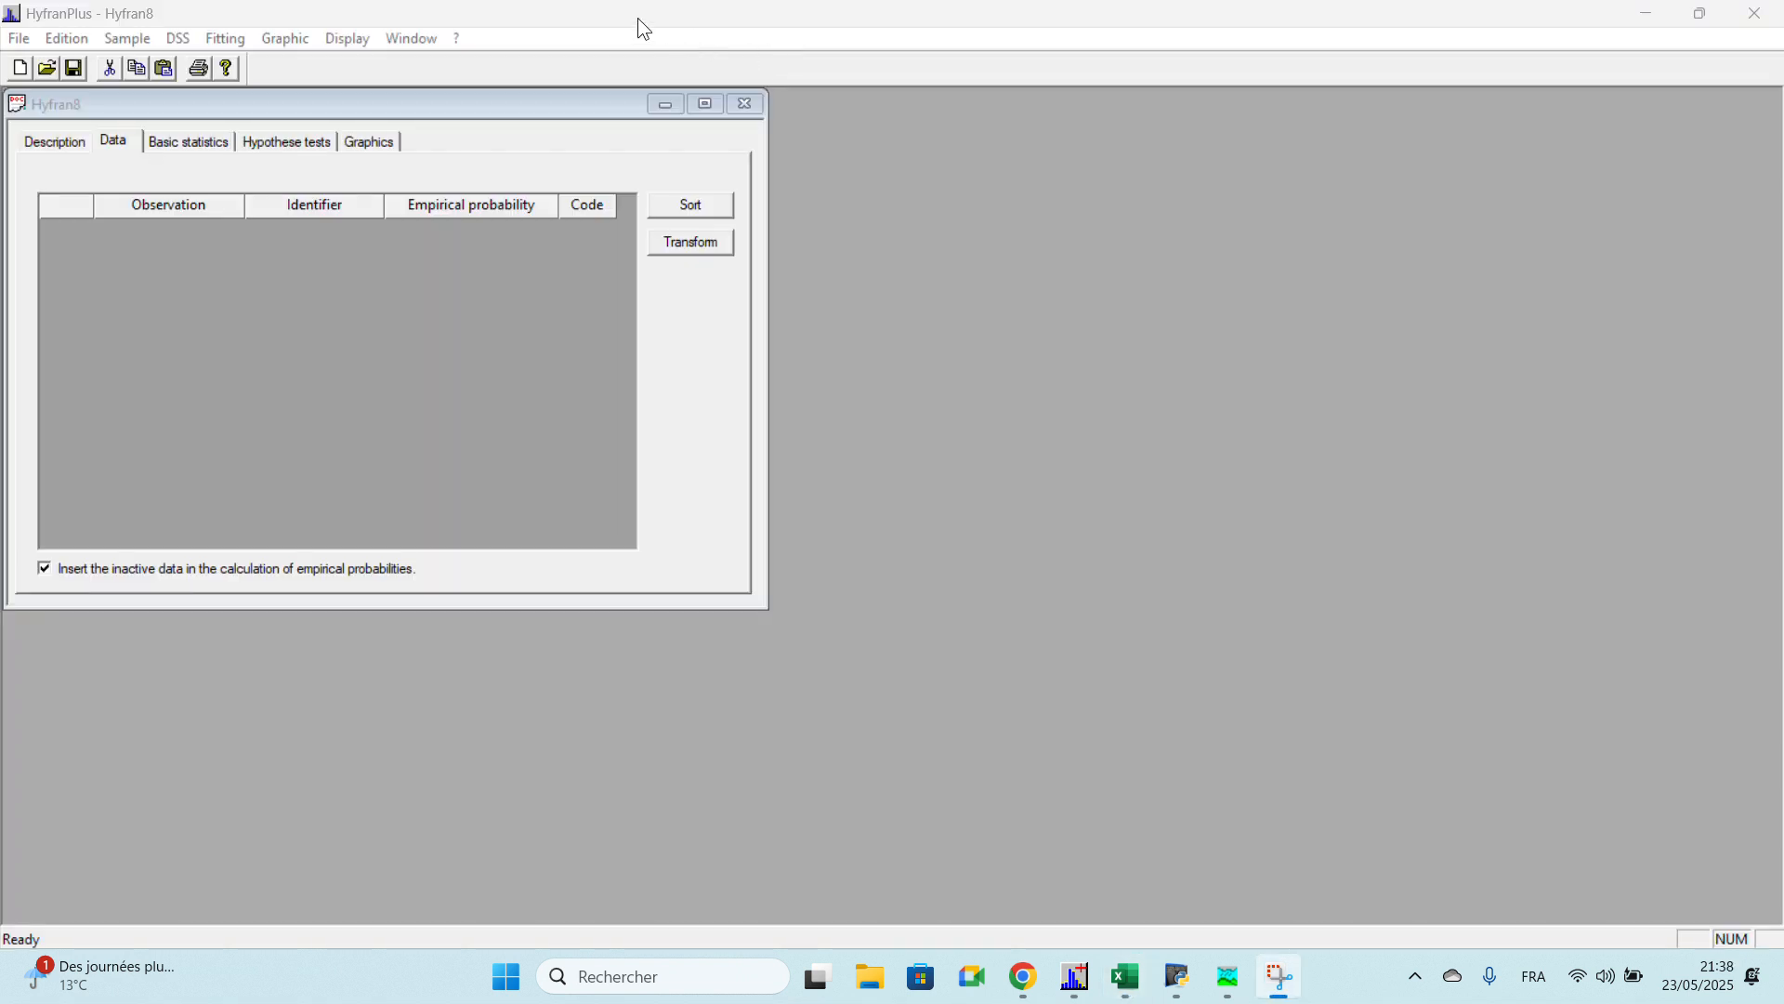
left_click(51, 37)
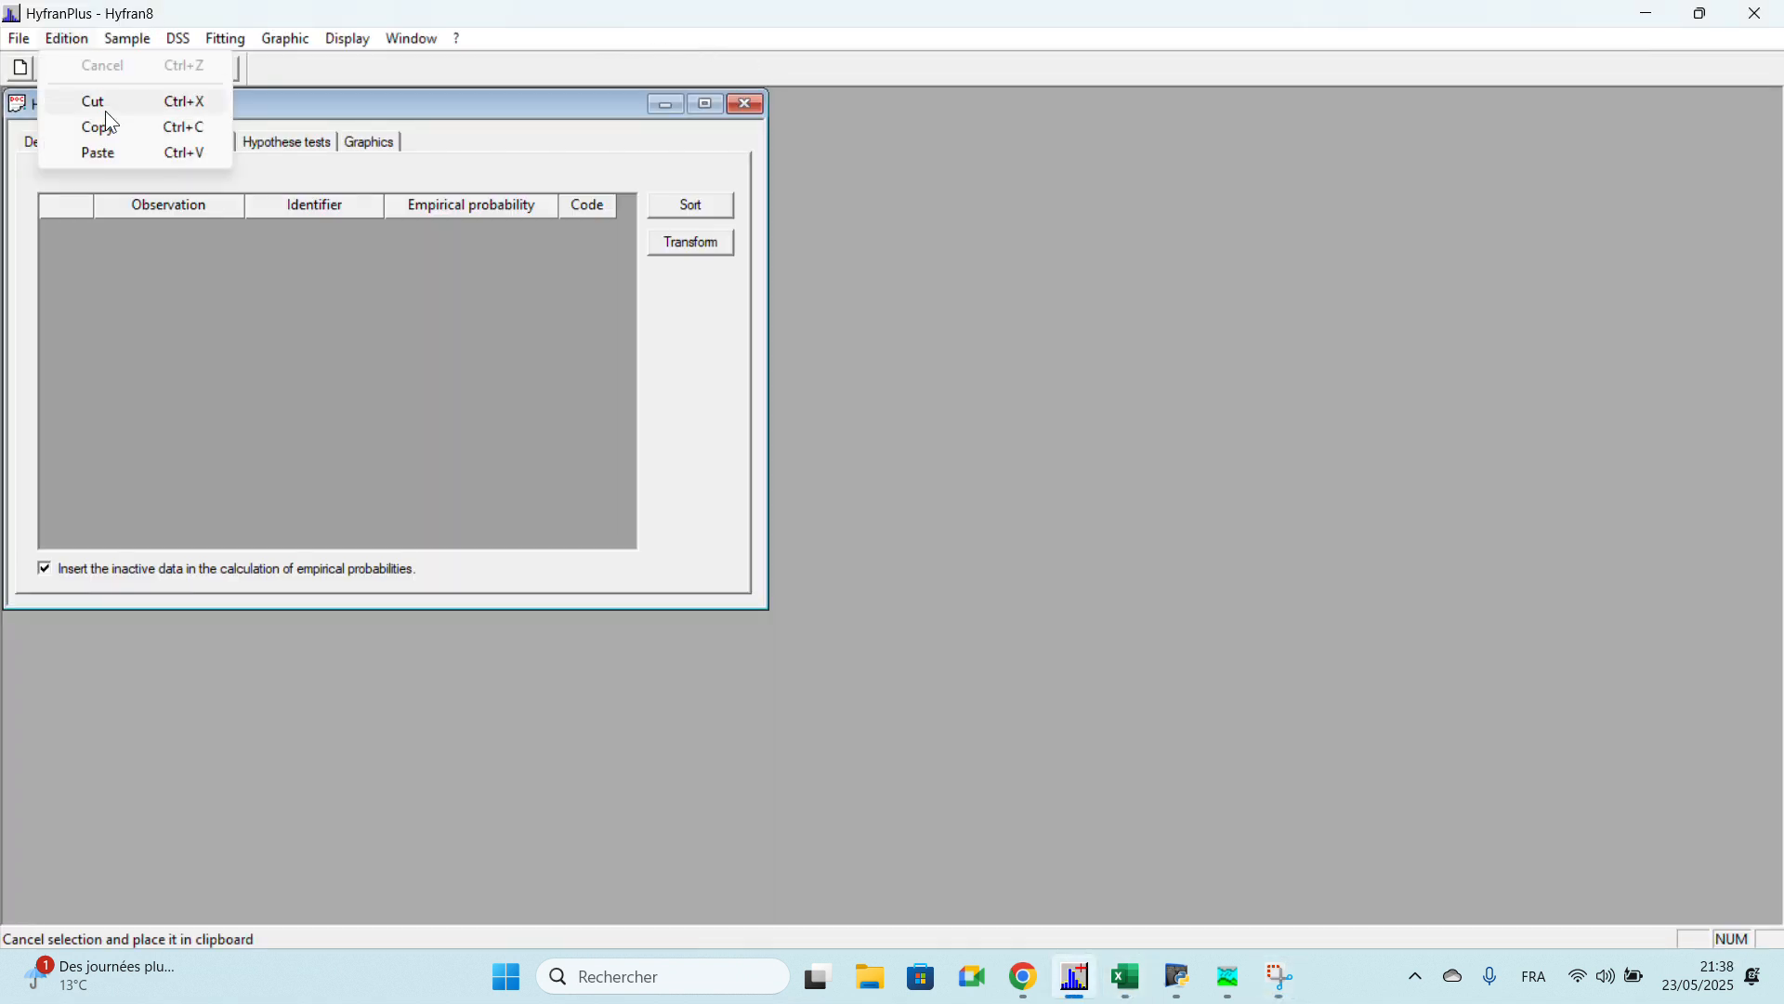
left_click(102, 153)
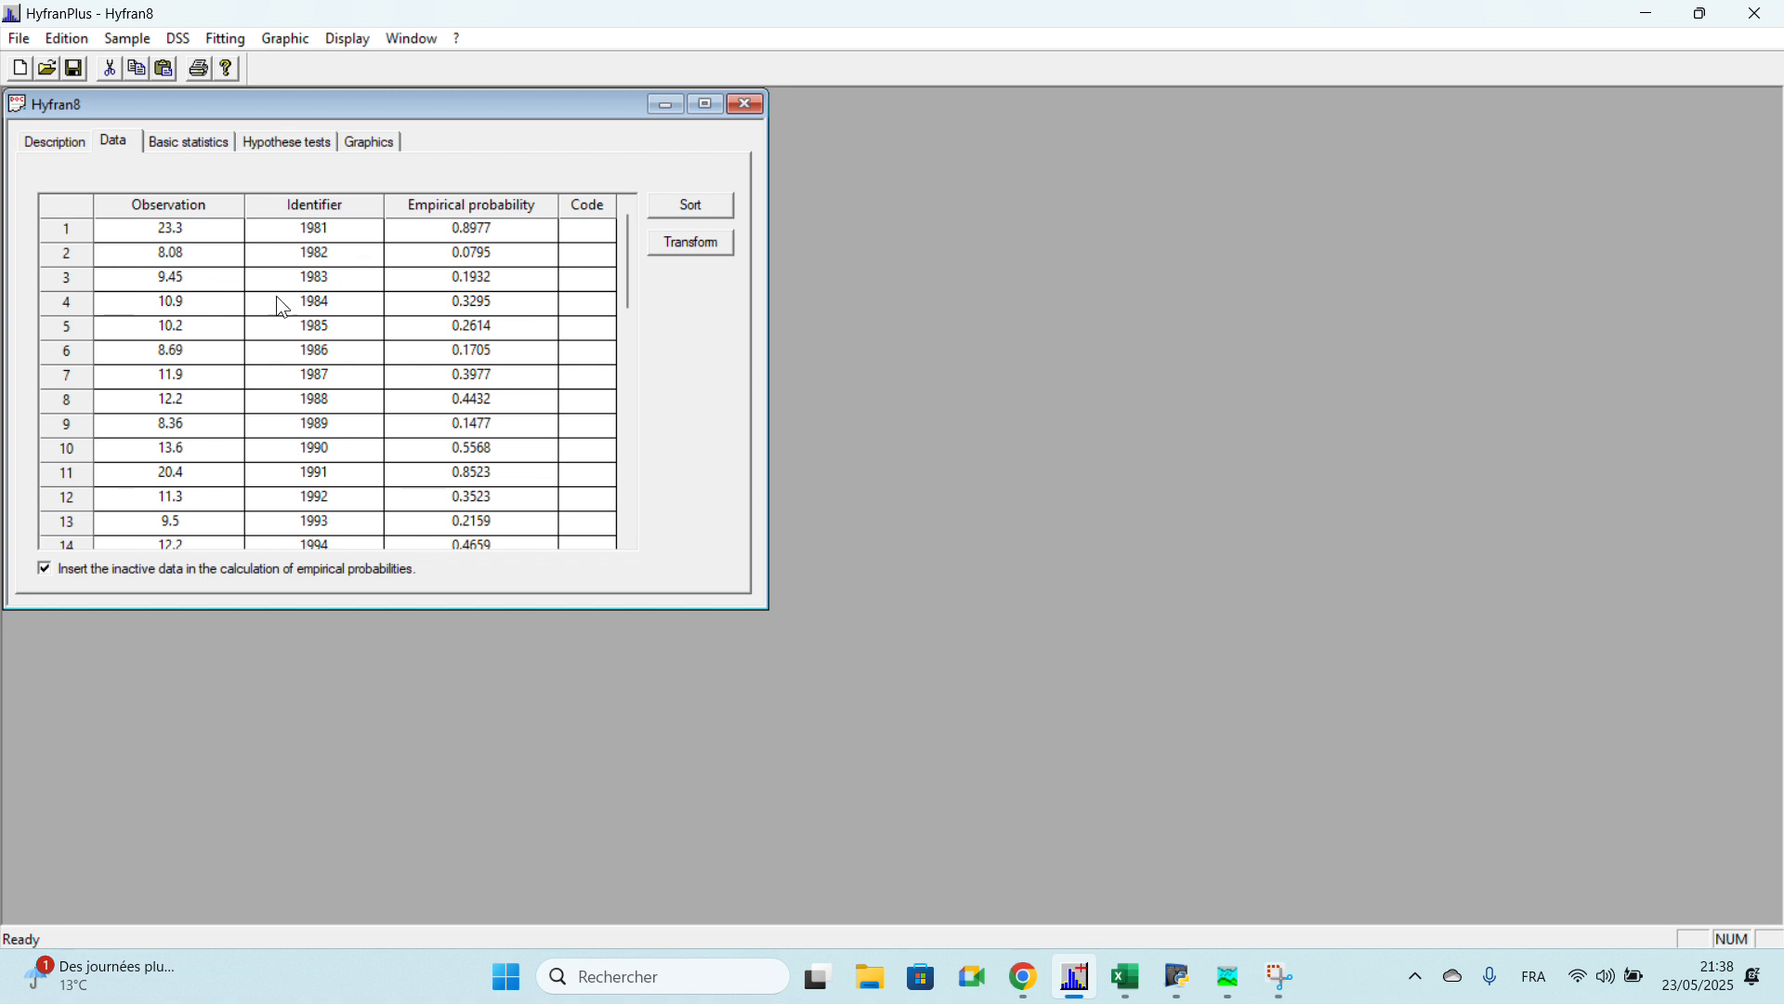
Step: Delete the empty N/D row 45 at the end of the pasted data
scroll(283, 306, "down", 11)
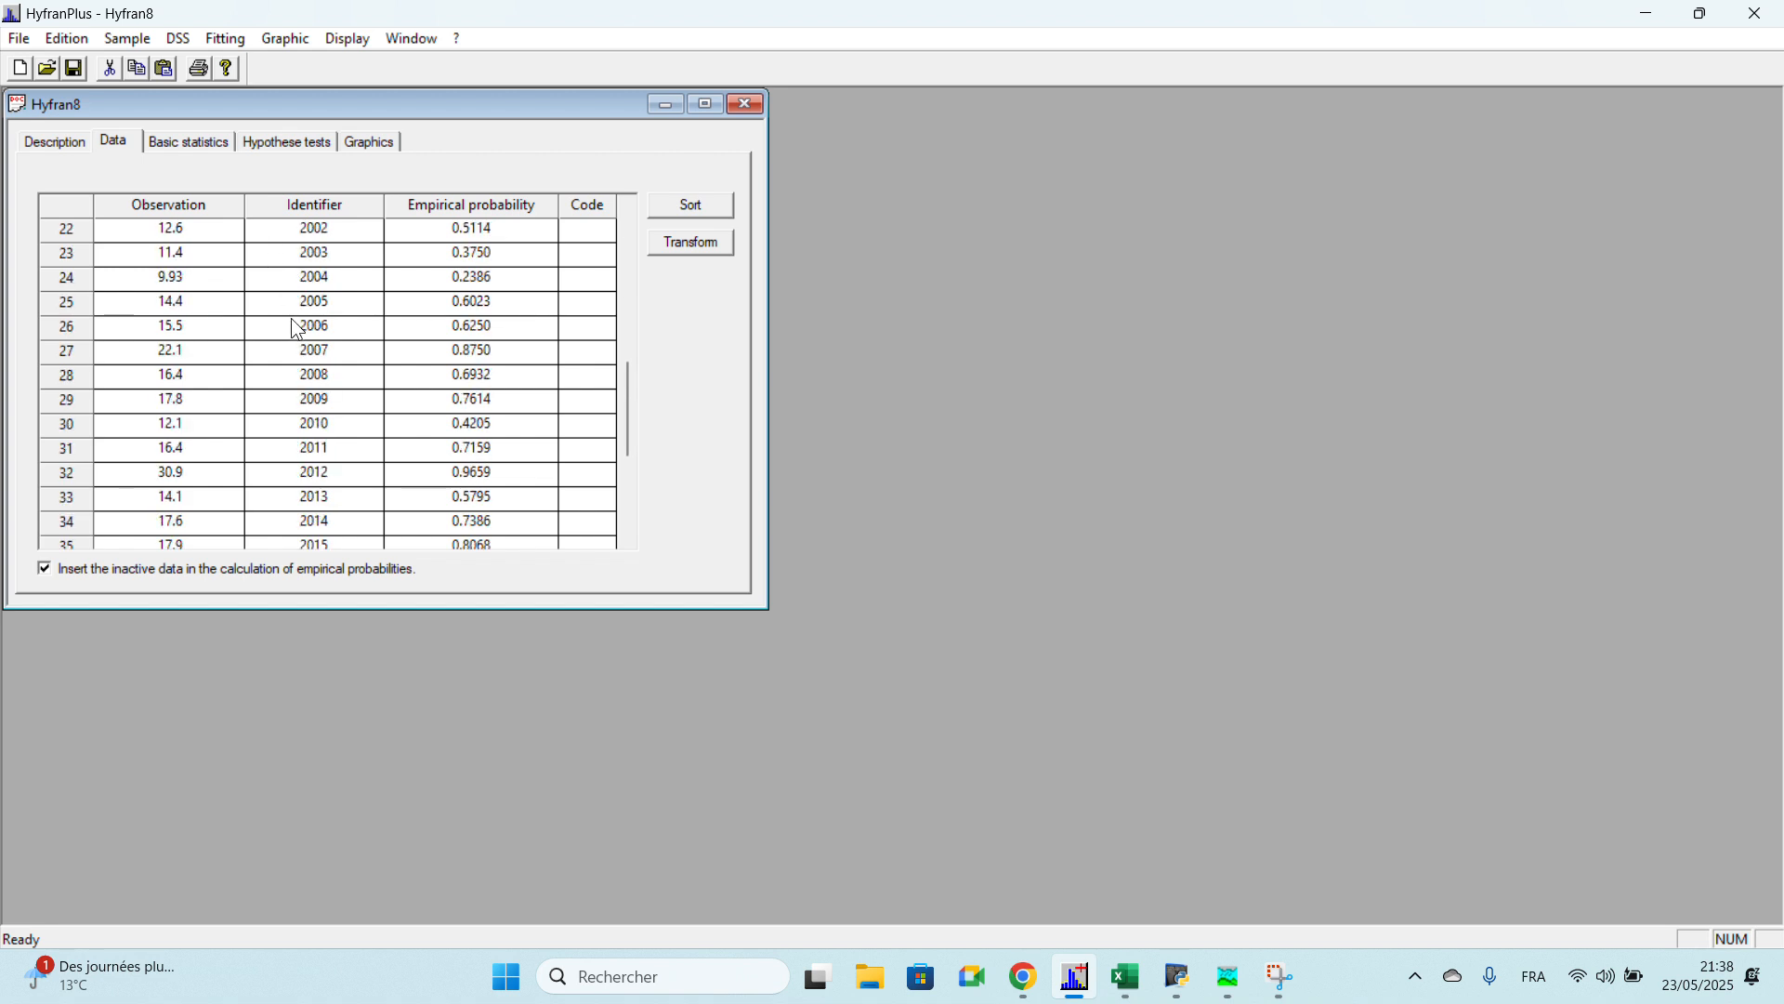
scroll(293, 316, "up", 4)
scroll(298, 319, "down", 4)
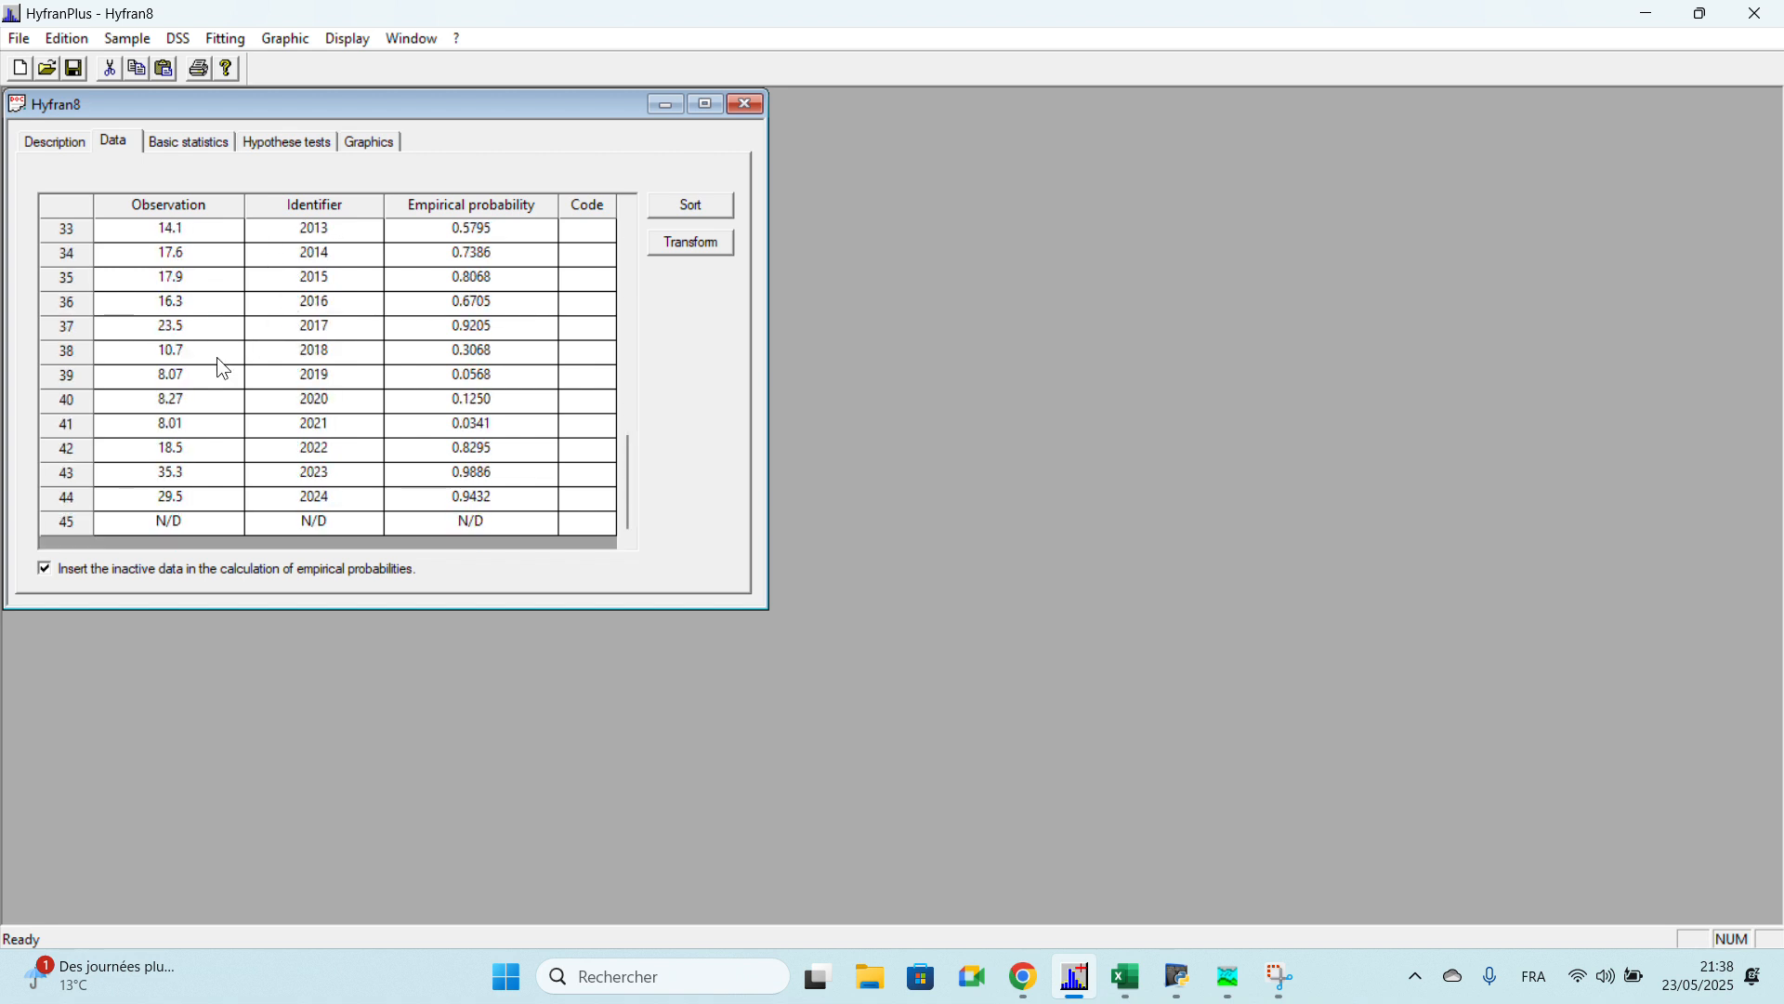
left_click(64, 526)
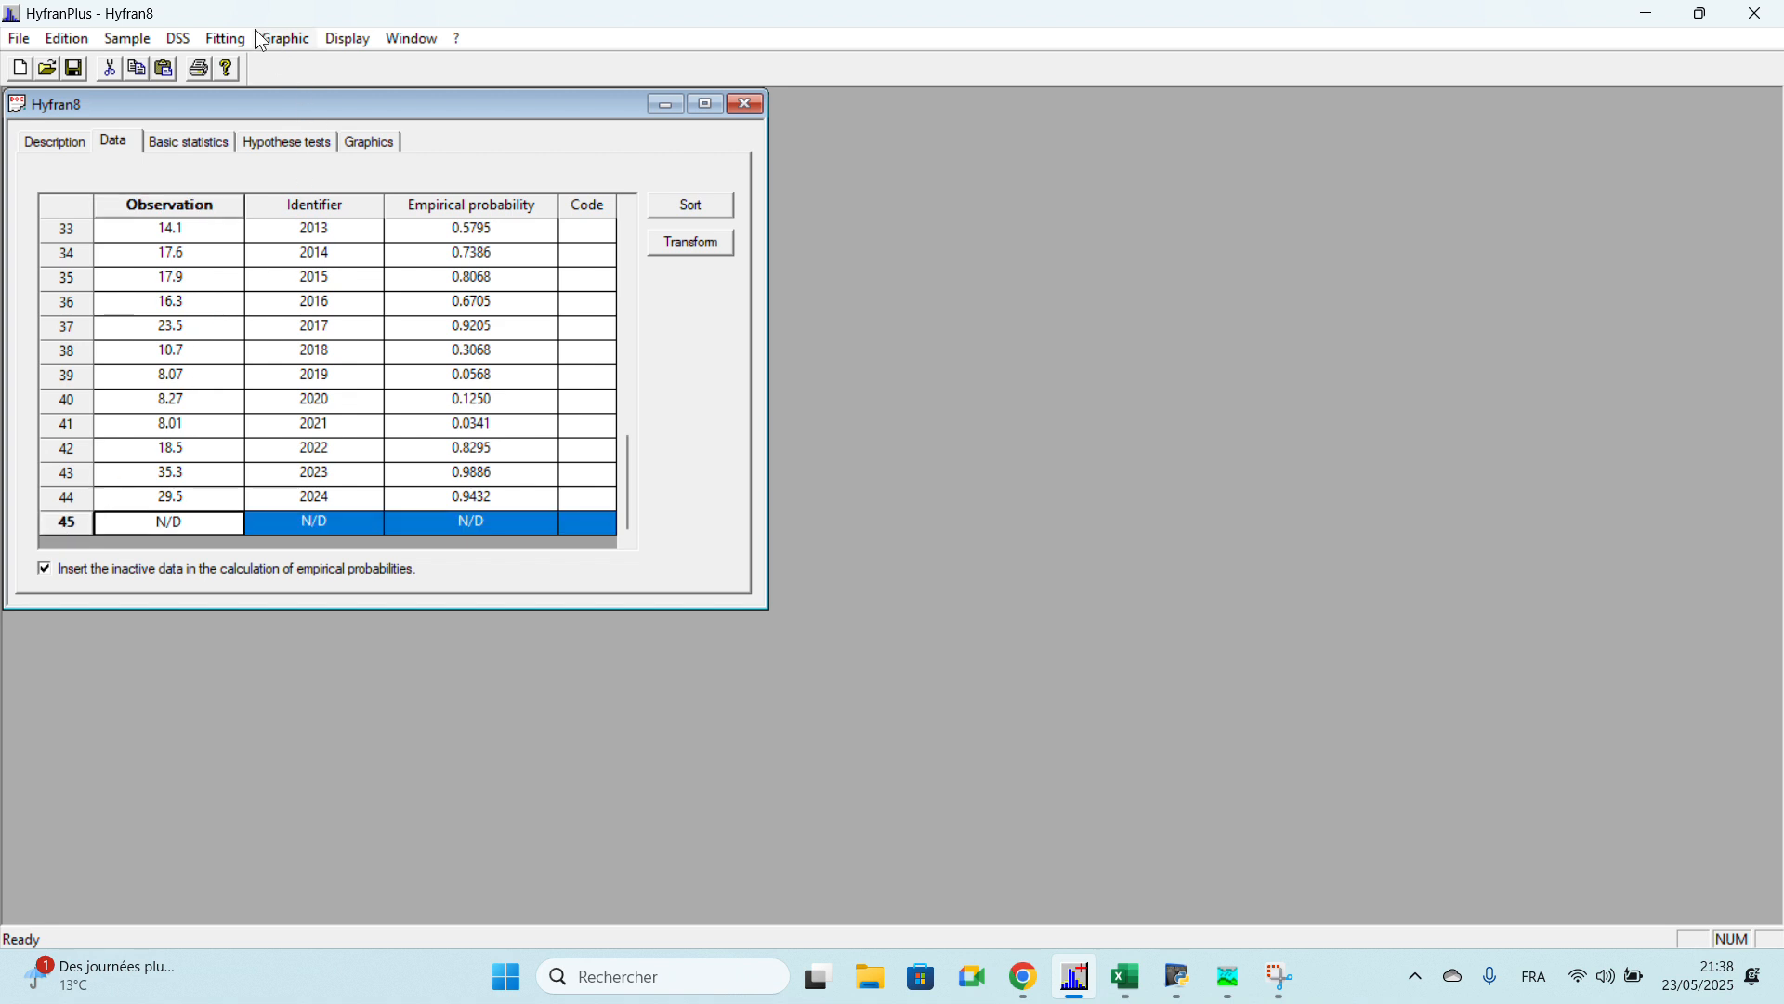
left_click(128, 39)
left_click(211, 88)
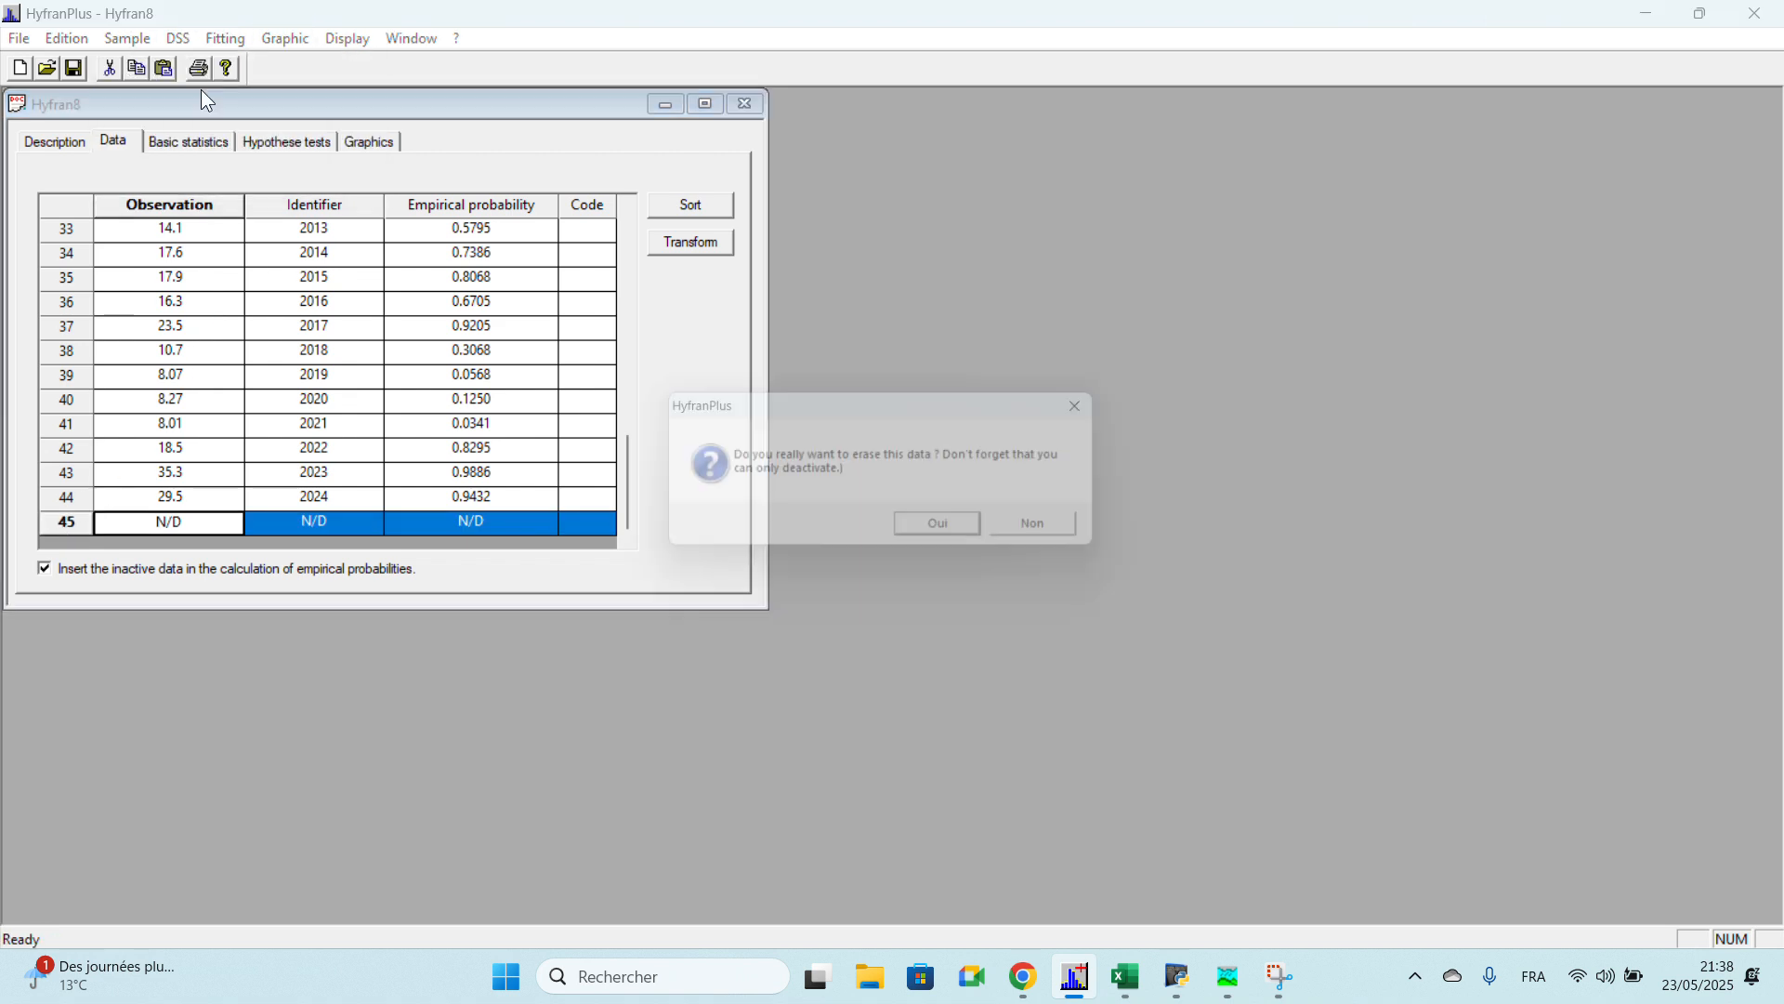
left_click(946, 543)
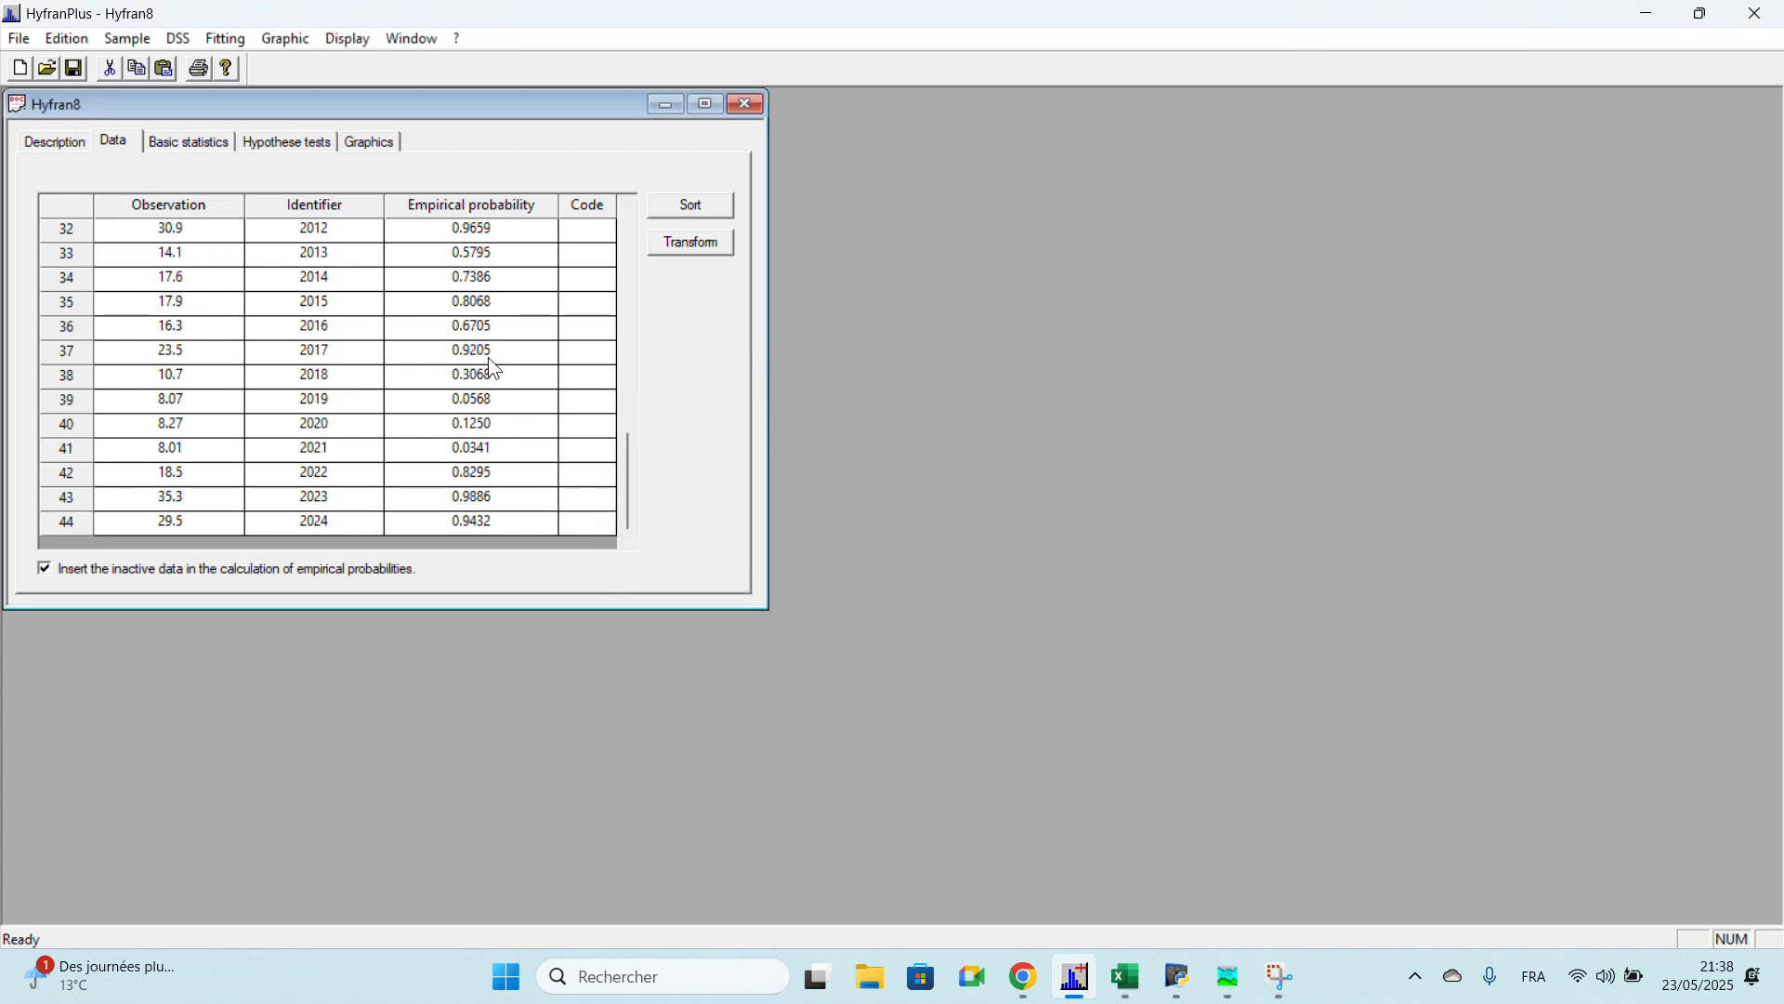
Step: Deactivate the 1984 observation in row 4 and reactivate all inactive data
scroll(493, 369, "up", 10)
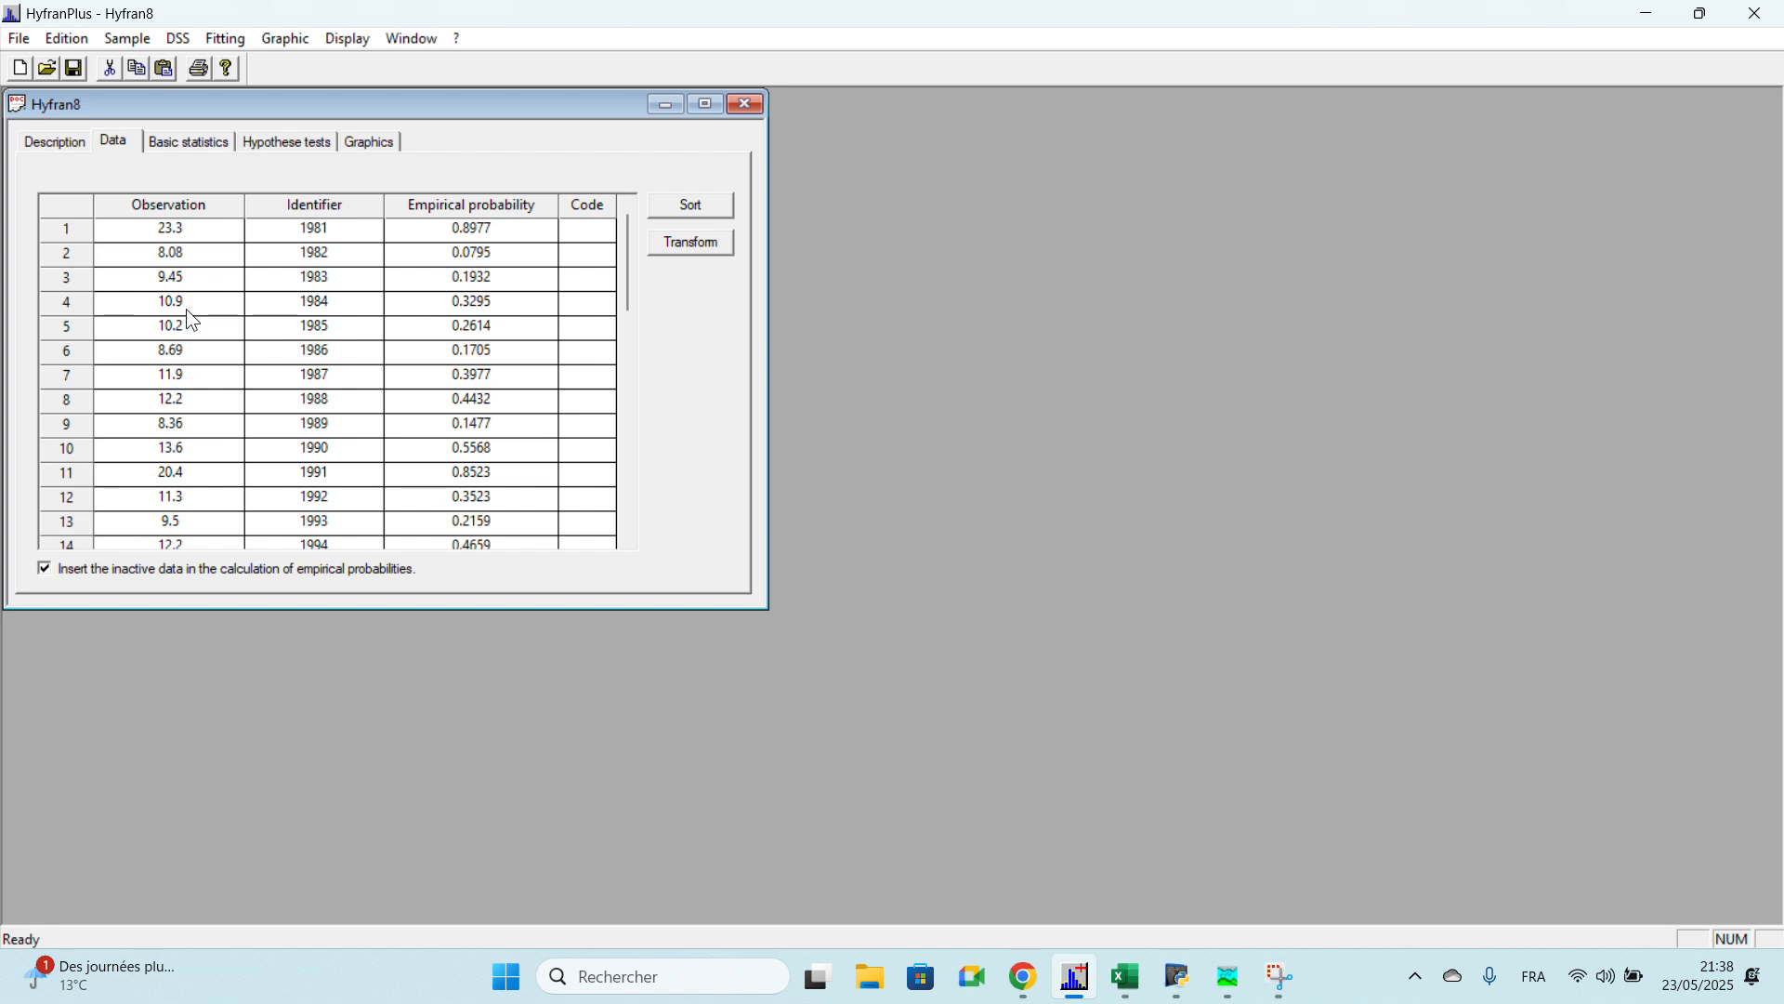
left_click(62, 304)
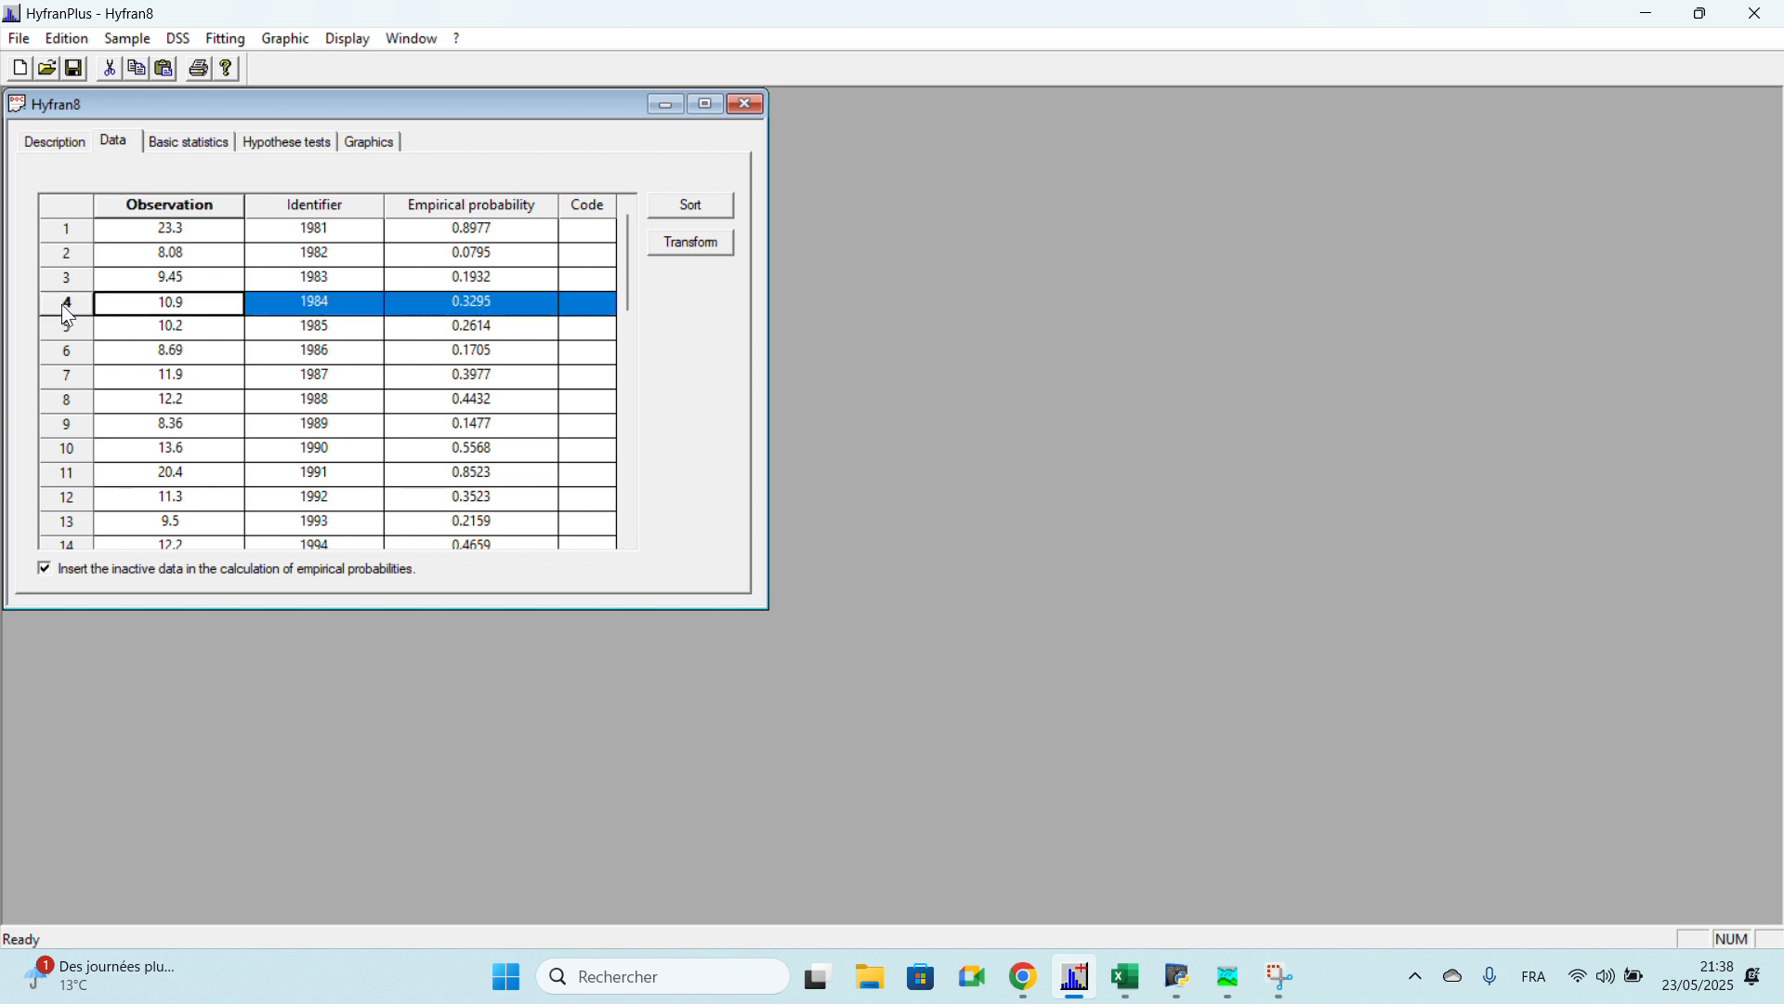
left_click(127, 38)
left_click(190, 117)
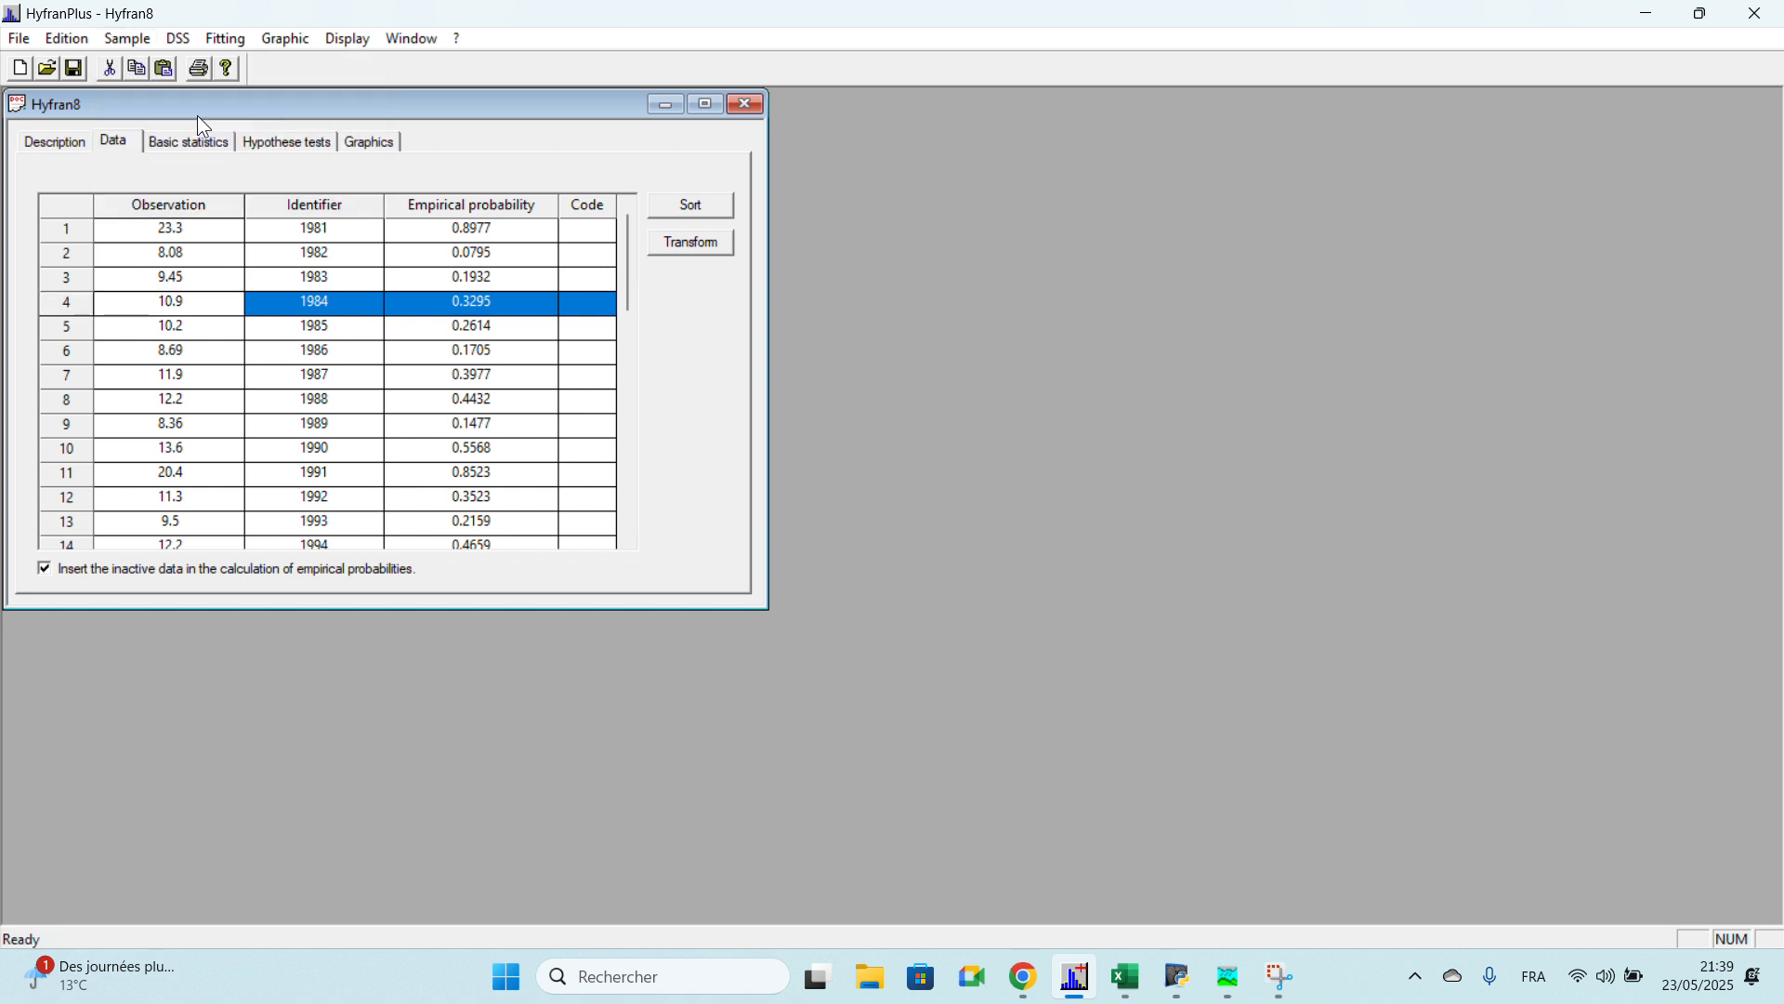
left_click(132, 39)
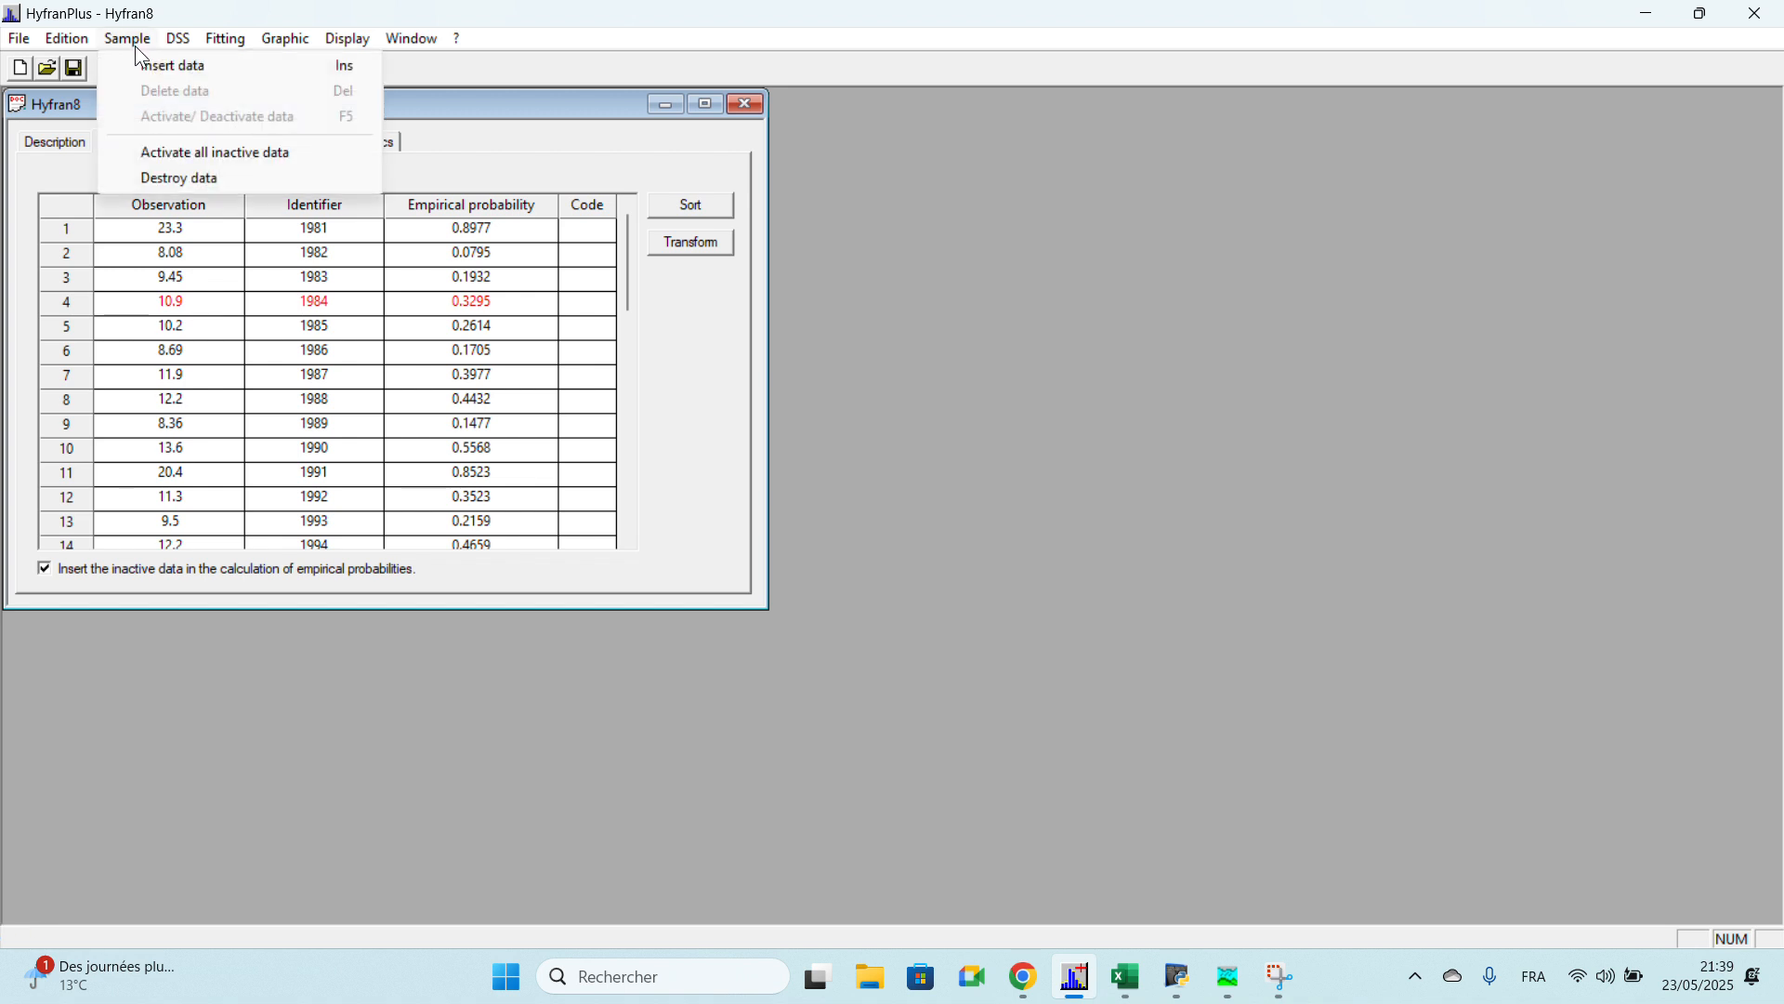
left_click(180, 152)
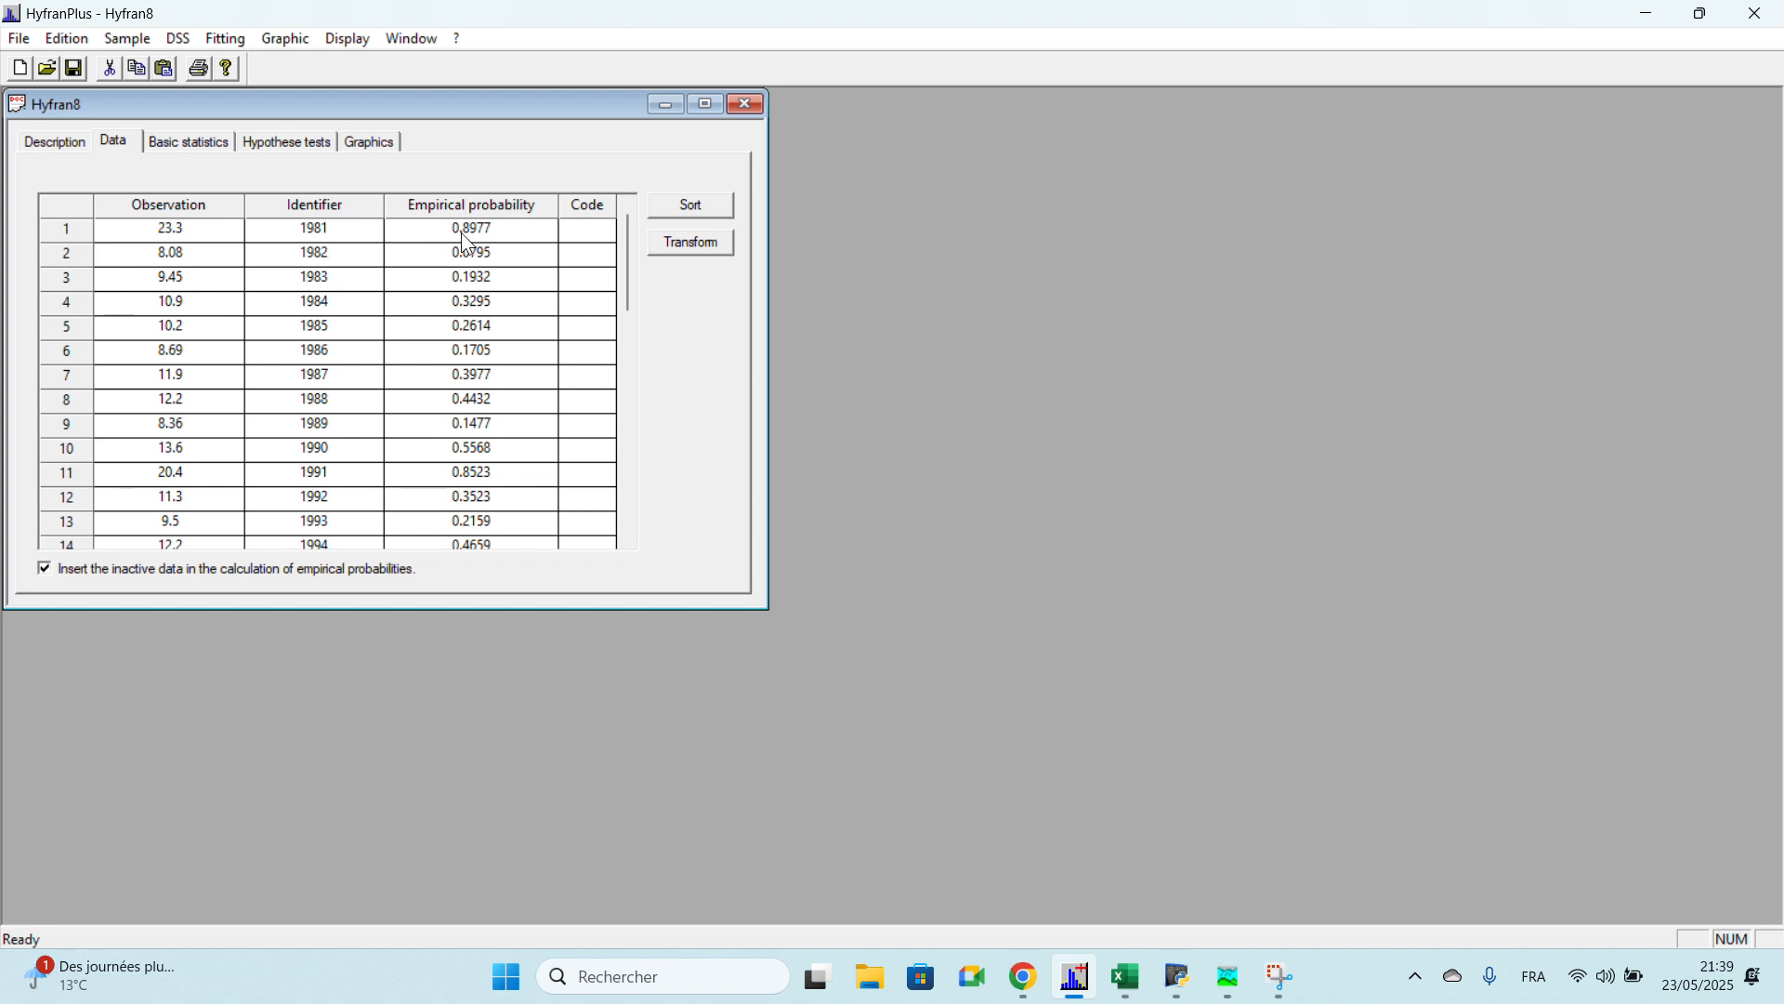
Step: Sort the data table according to Observation in decreasing order
left_click(657, 206)
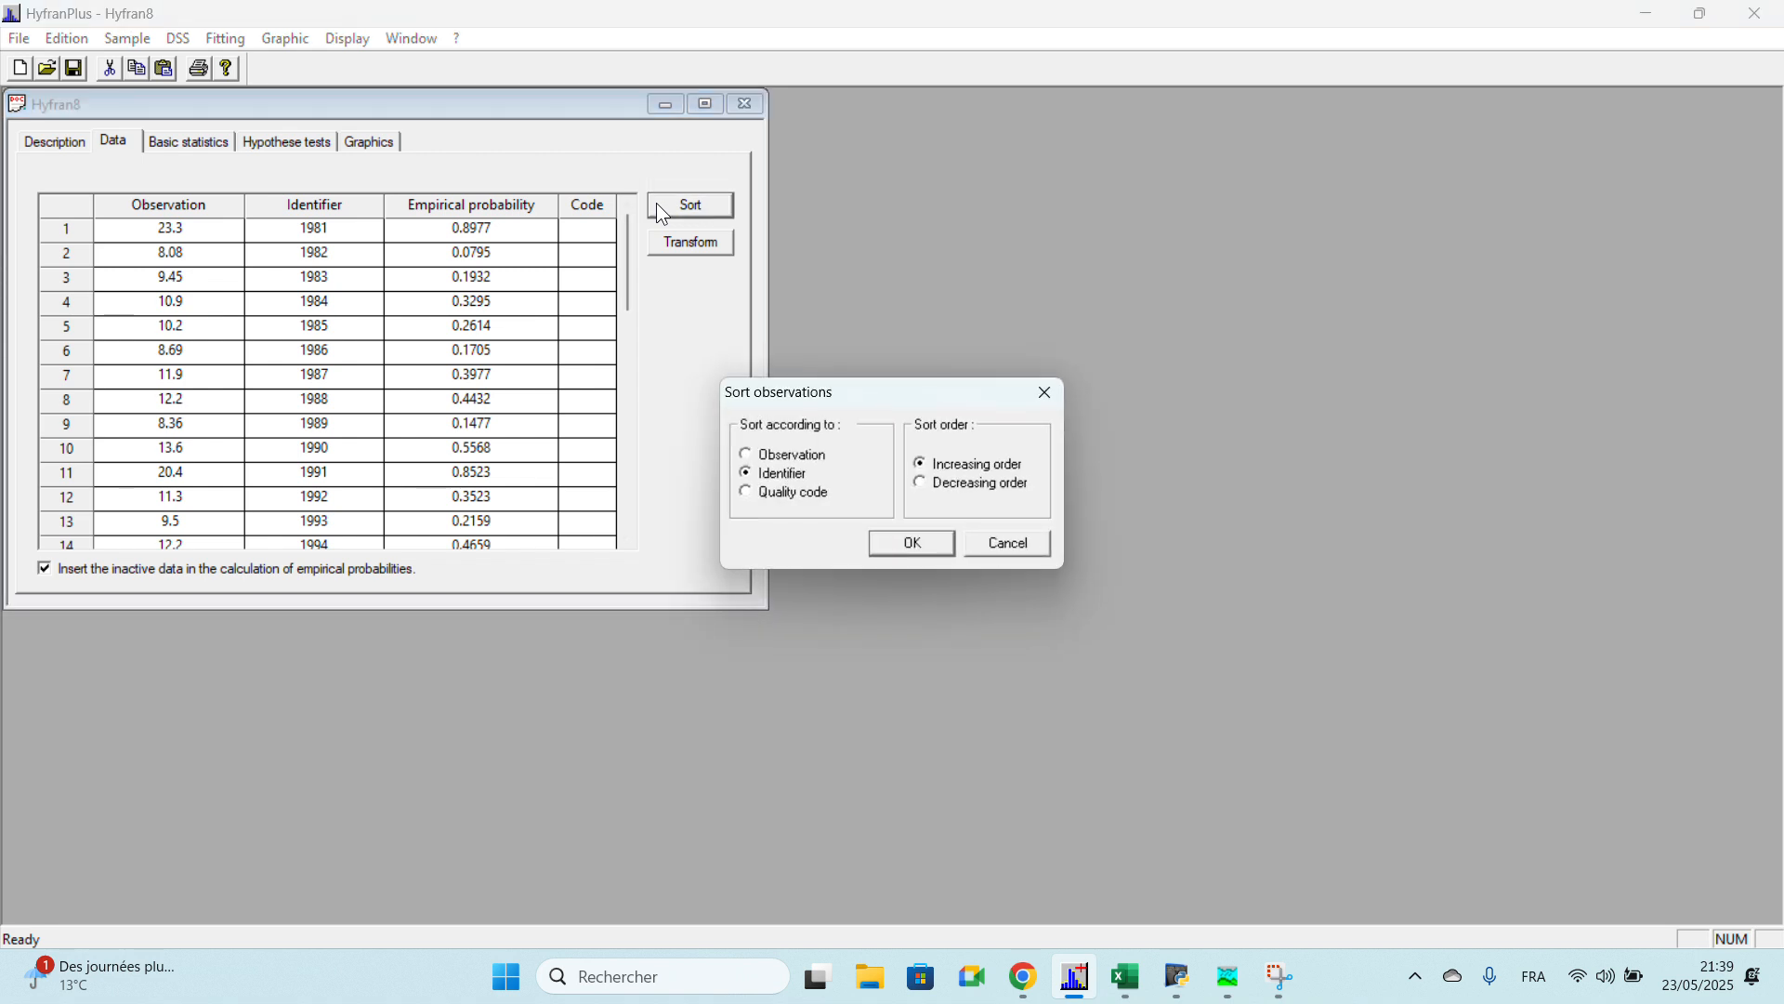
left_click(747, 454)
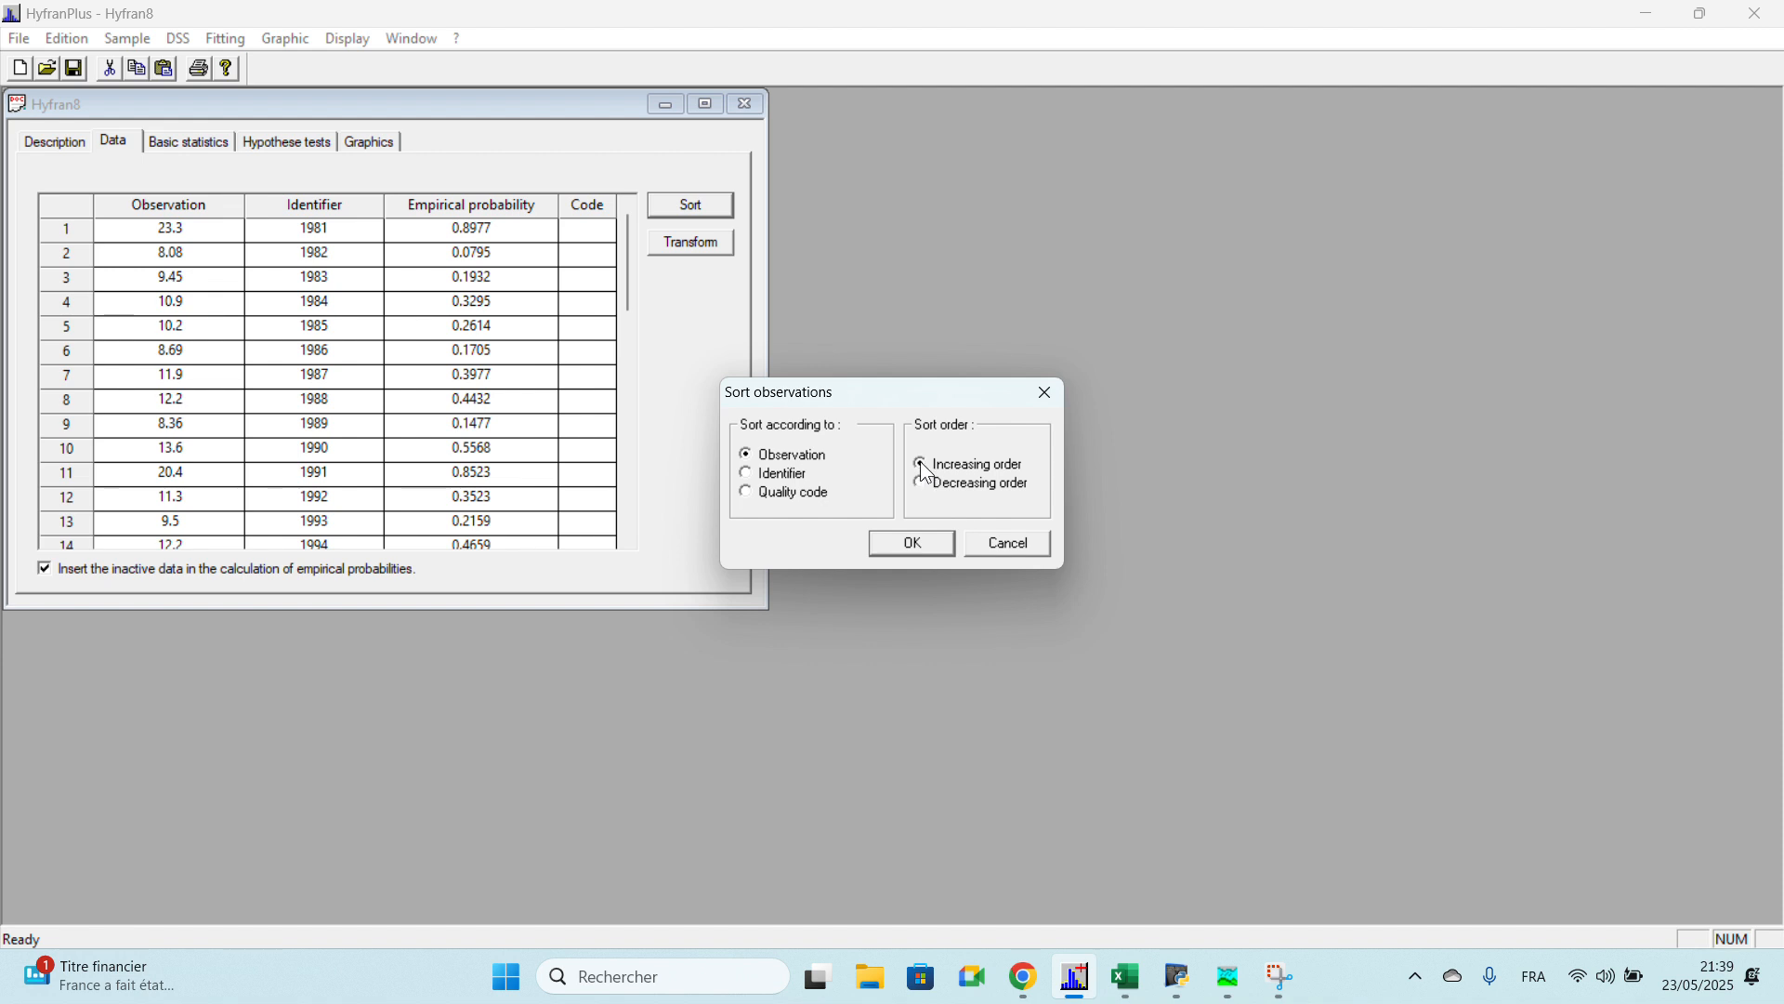
left_click(915, 539)
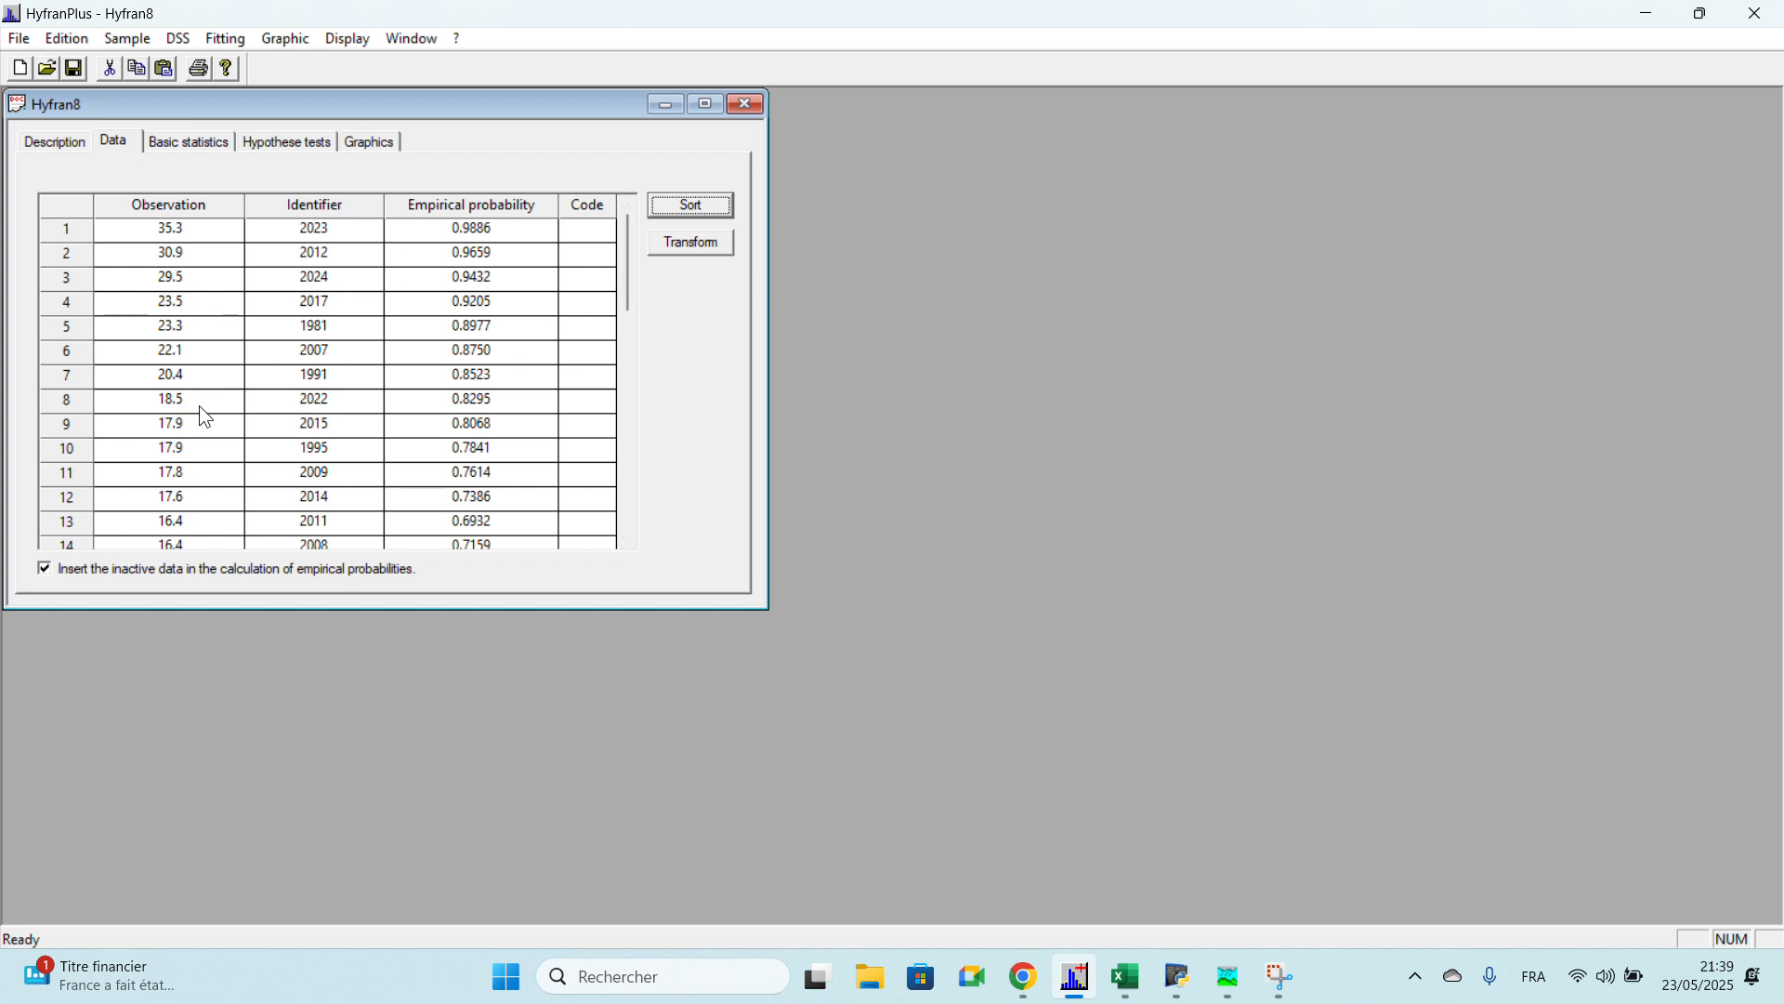
Step: Review the sample's basic statistics and its probability plot, and display the observations as a chronological curve
left_click(214, 145)
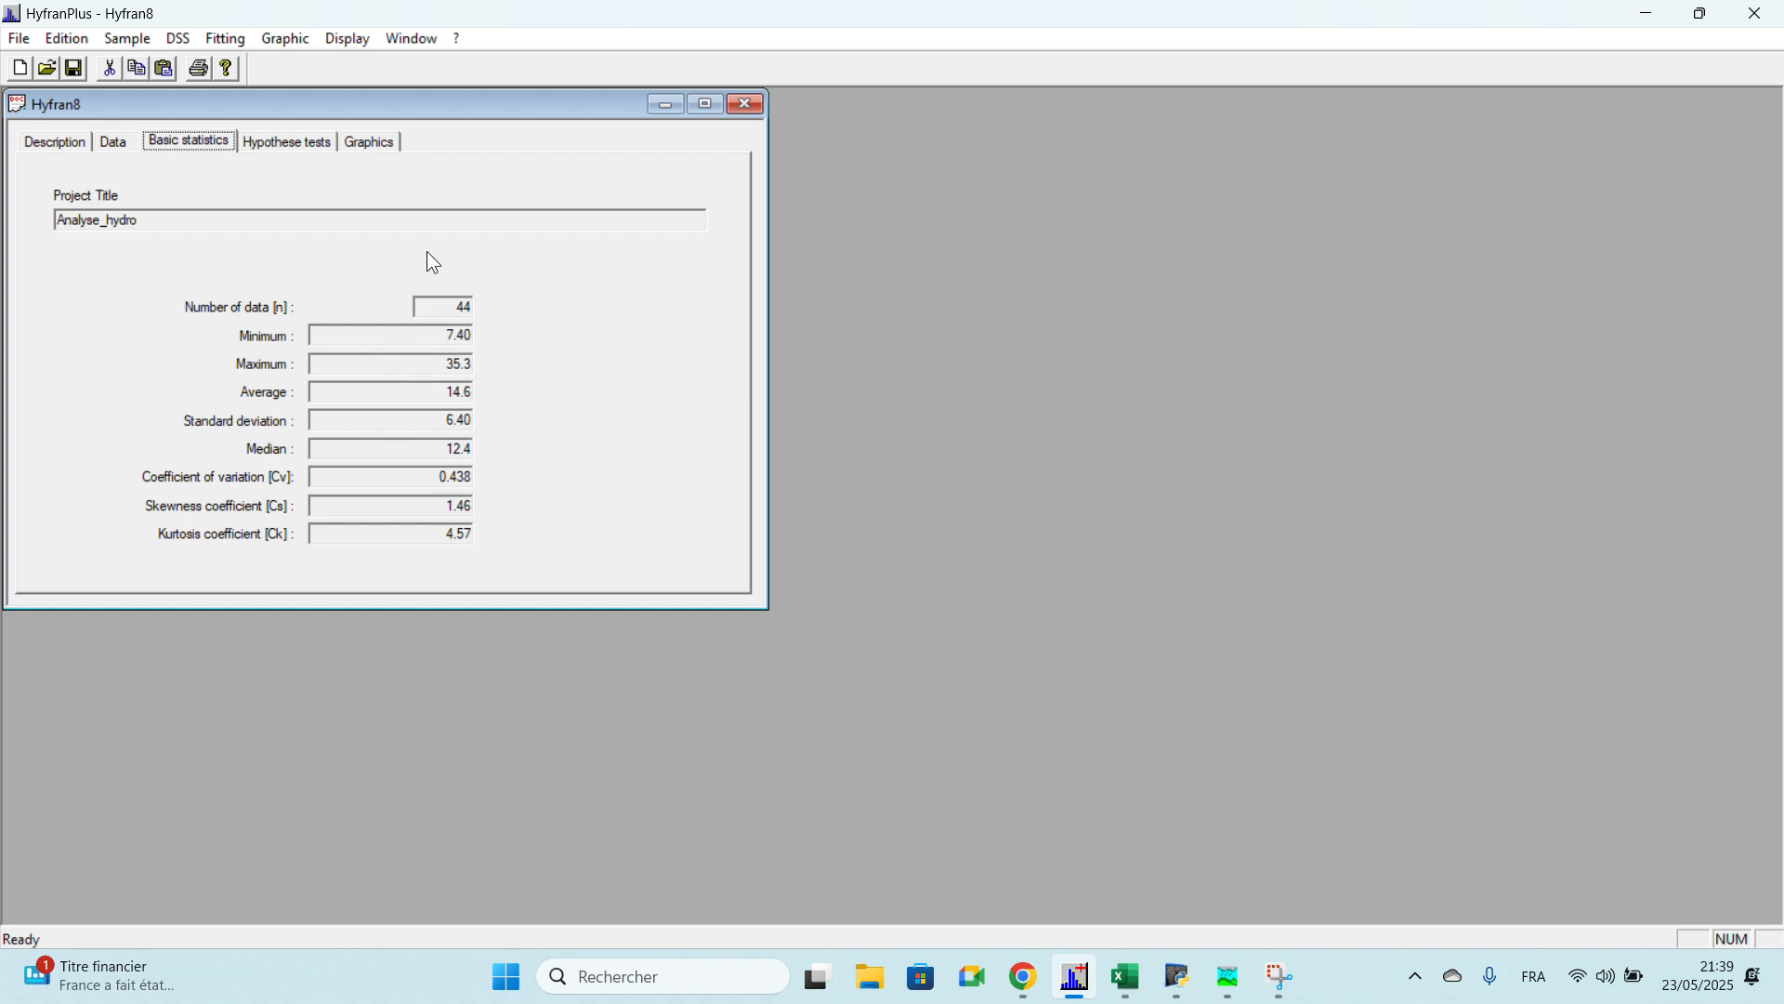
left_click(381, 142)
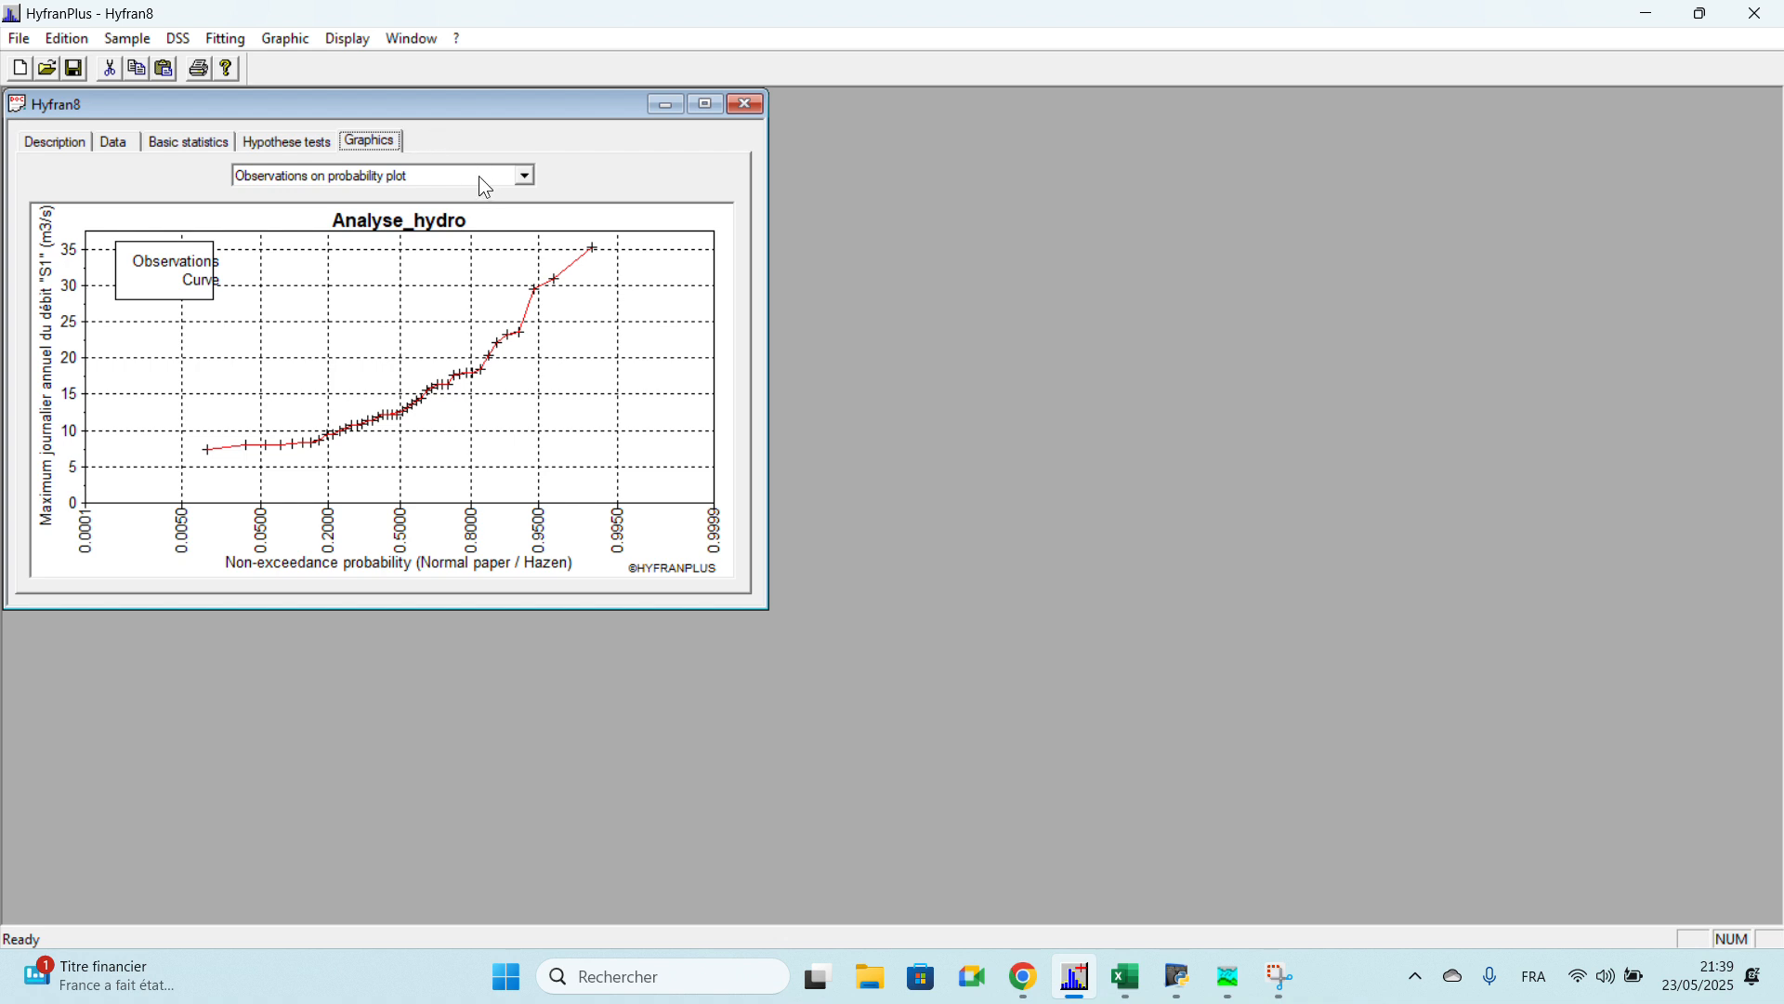
left_click(524, 176)
left_click(366, 234)
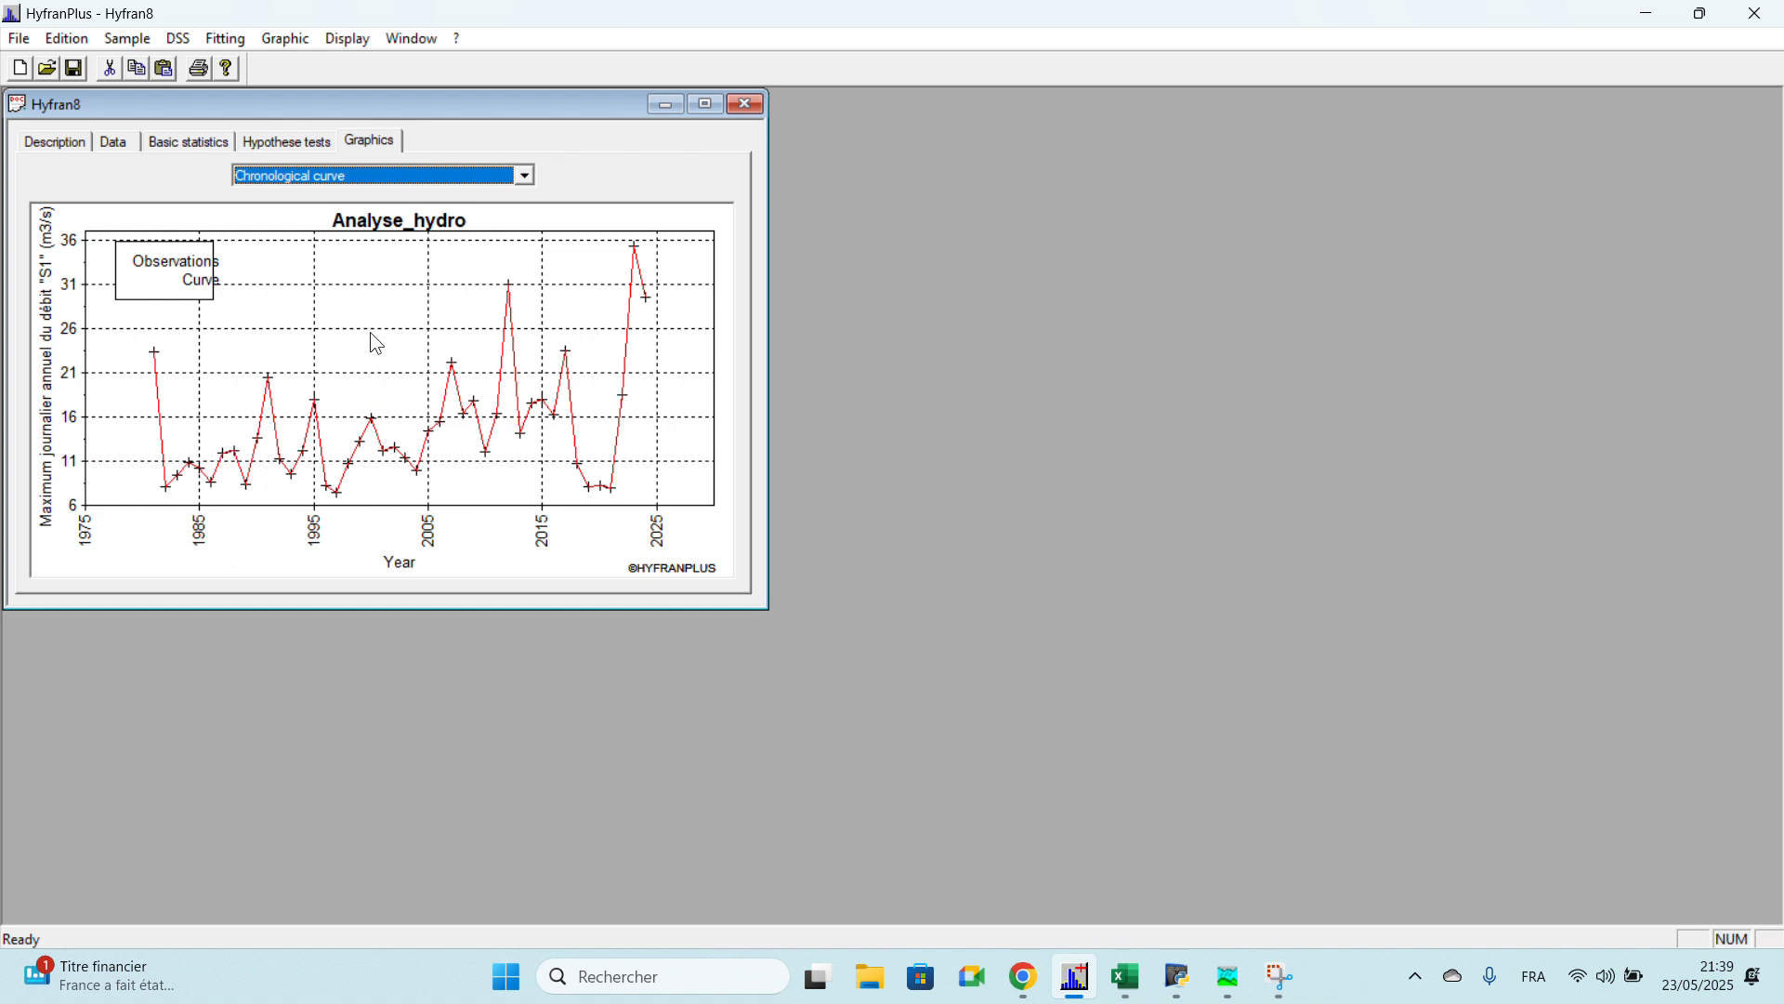
Step: Fit a GEV distribution to the sample using the method of moments
left_click(230, 41)
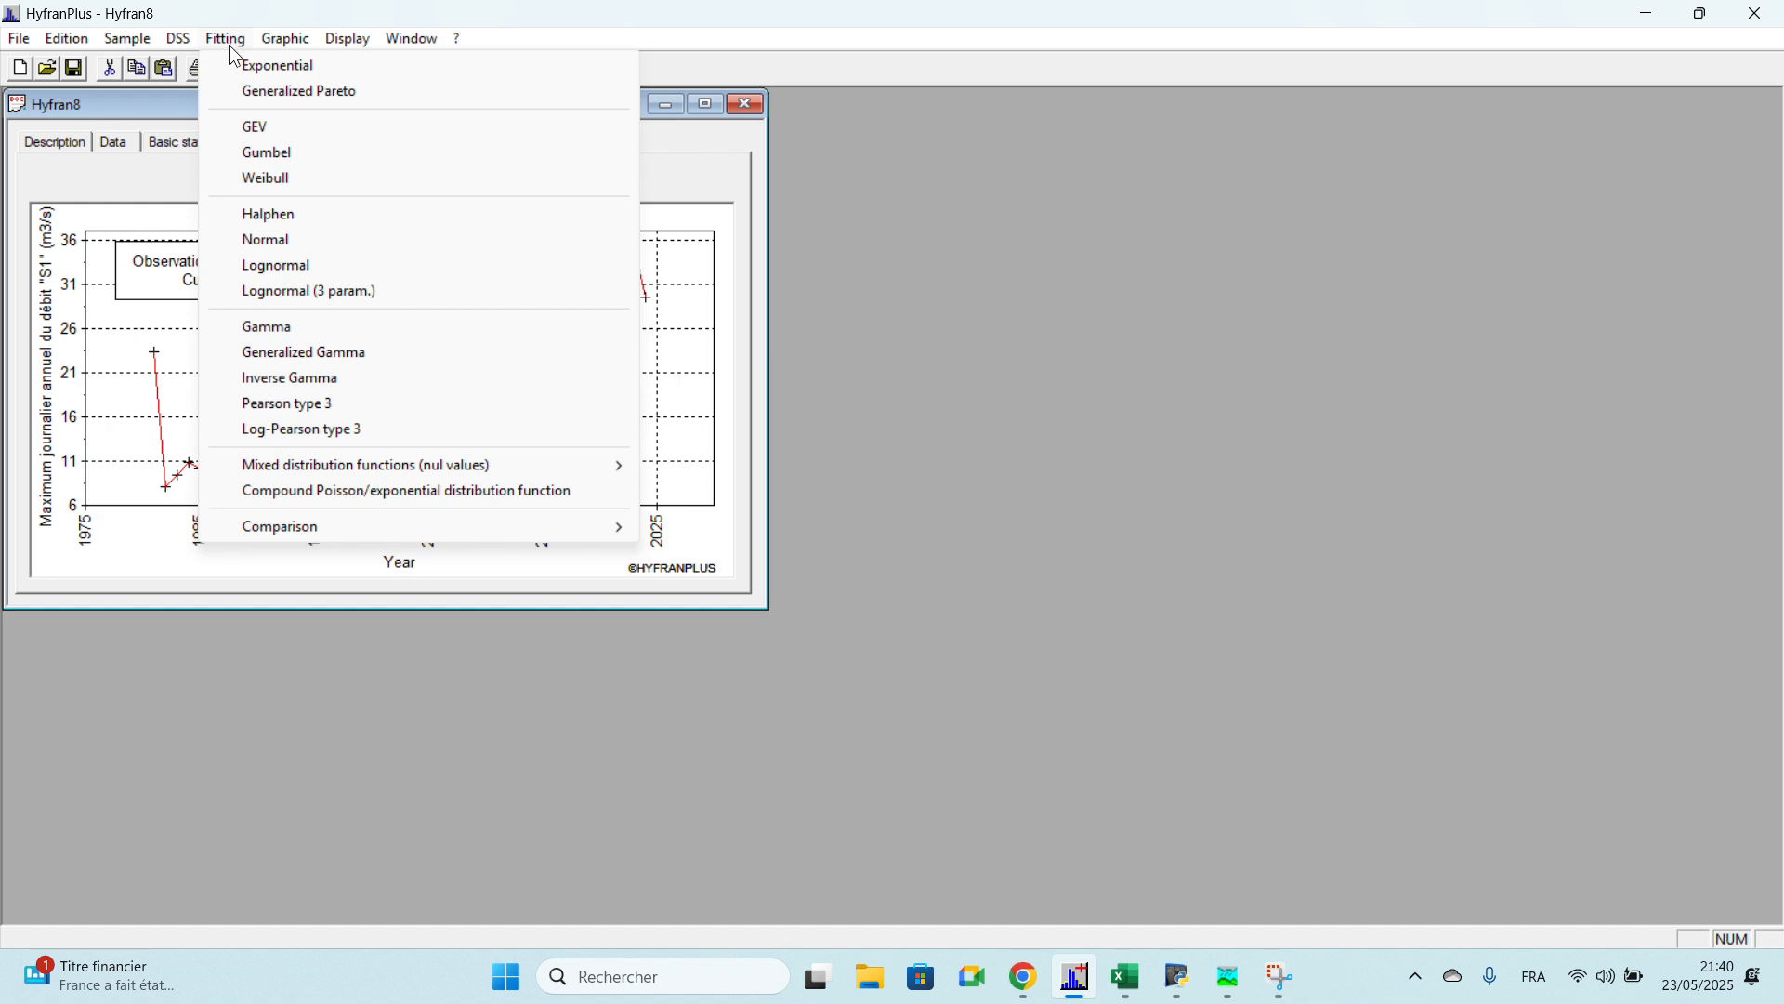
left_click(271, 131)
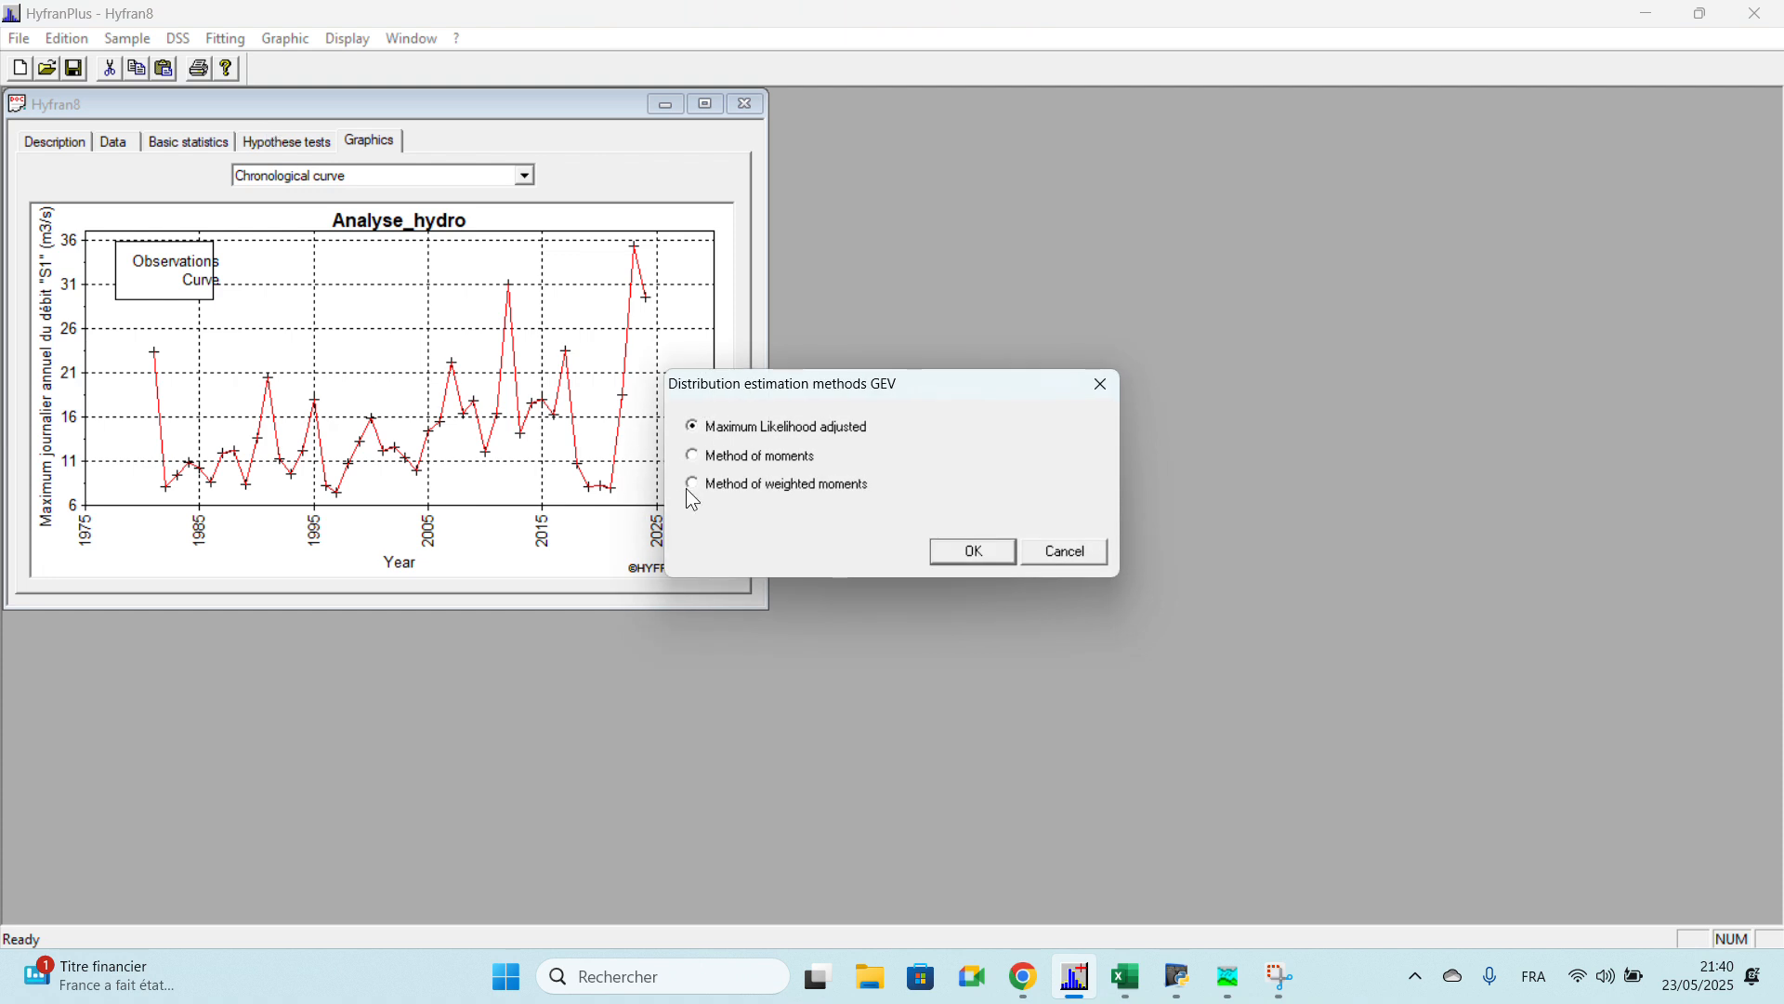
left_click(710, 459)
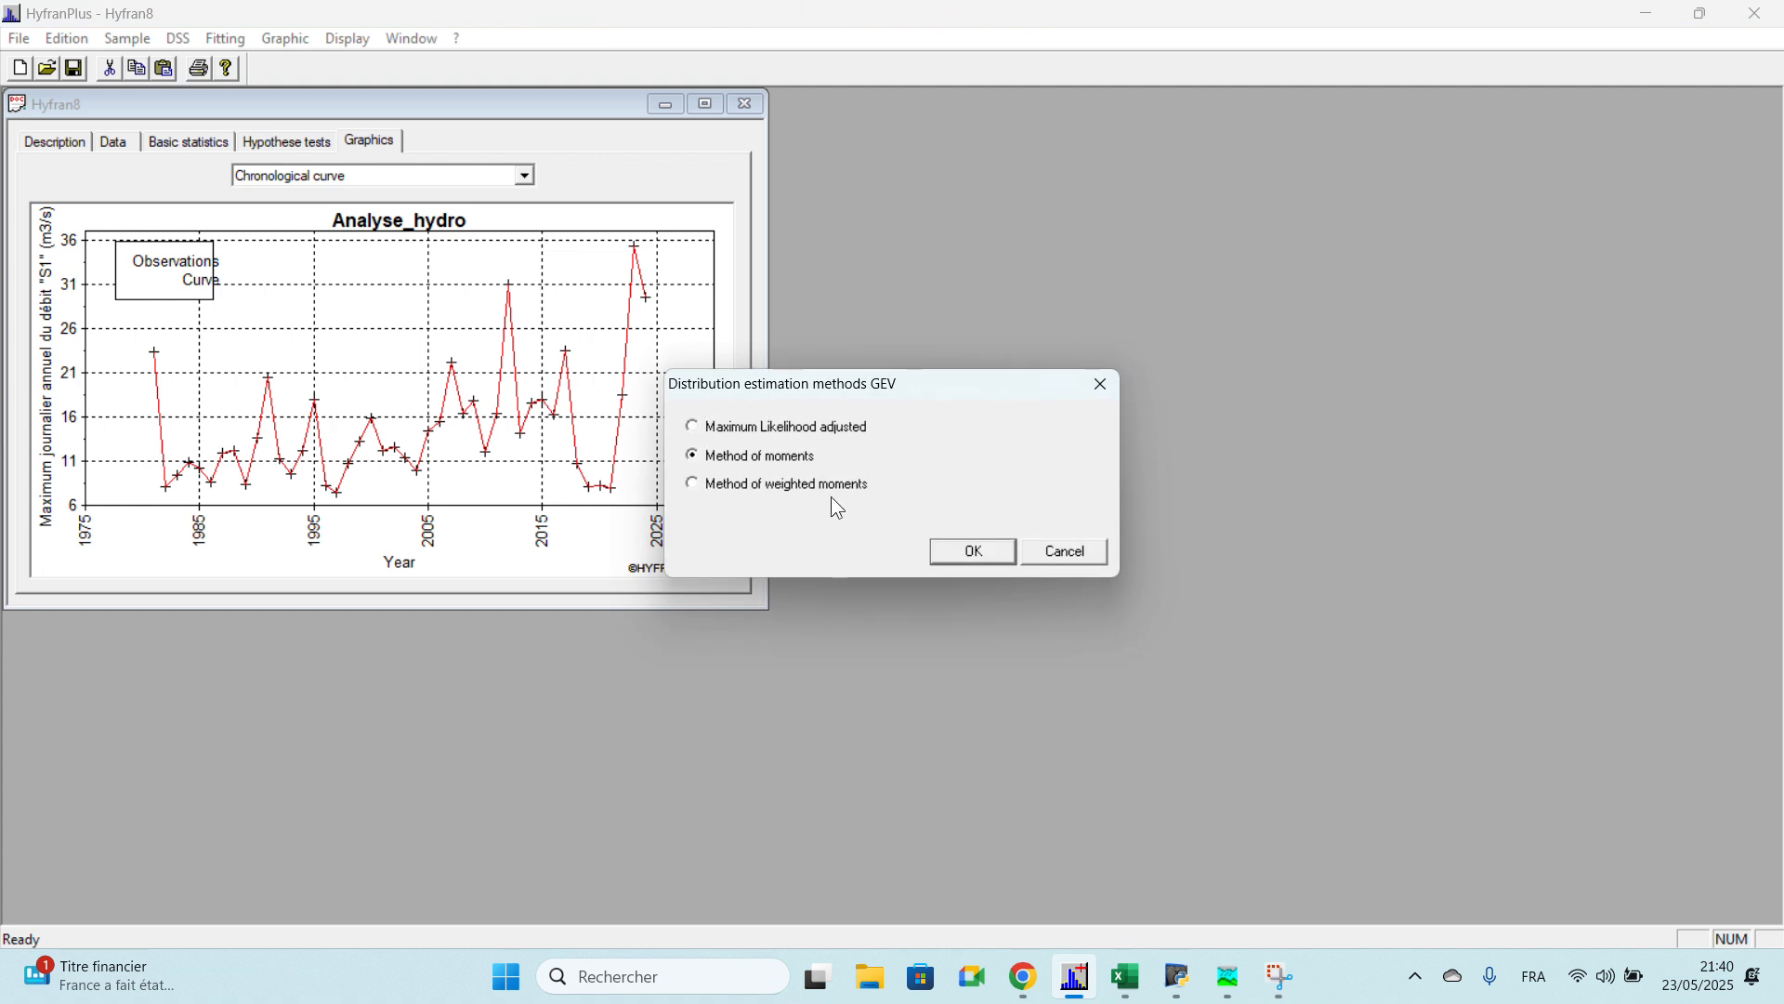
left_click(966, 552)
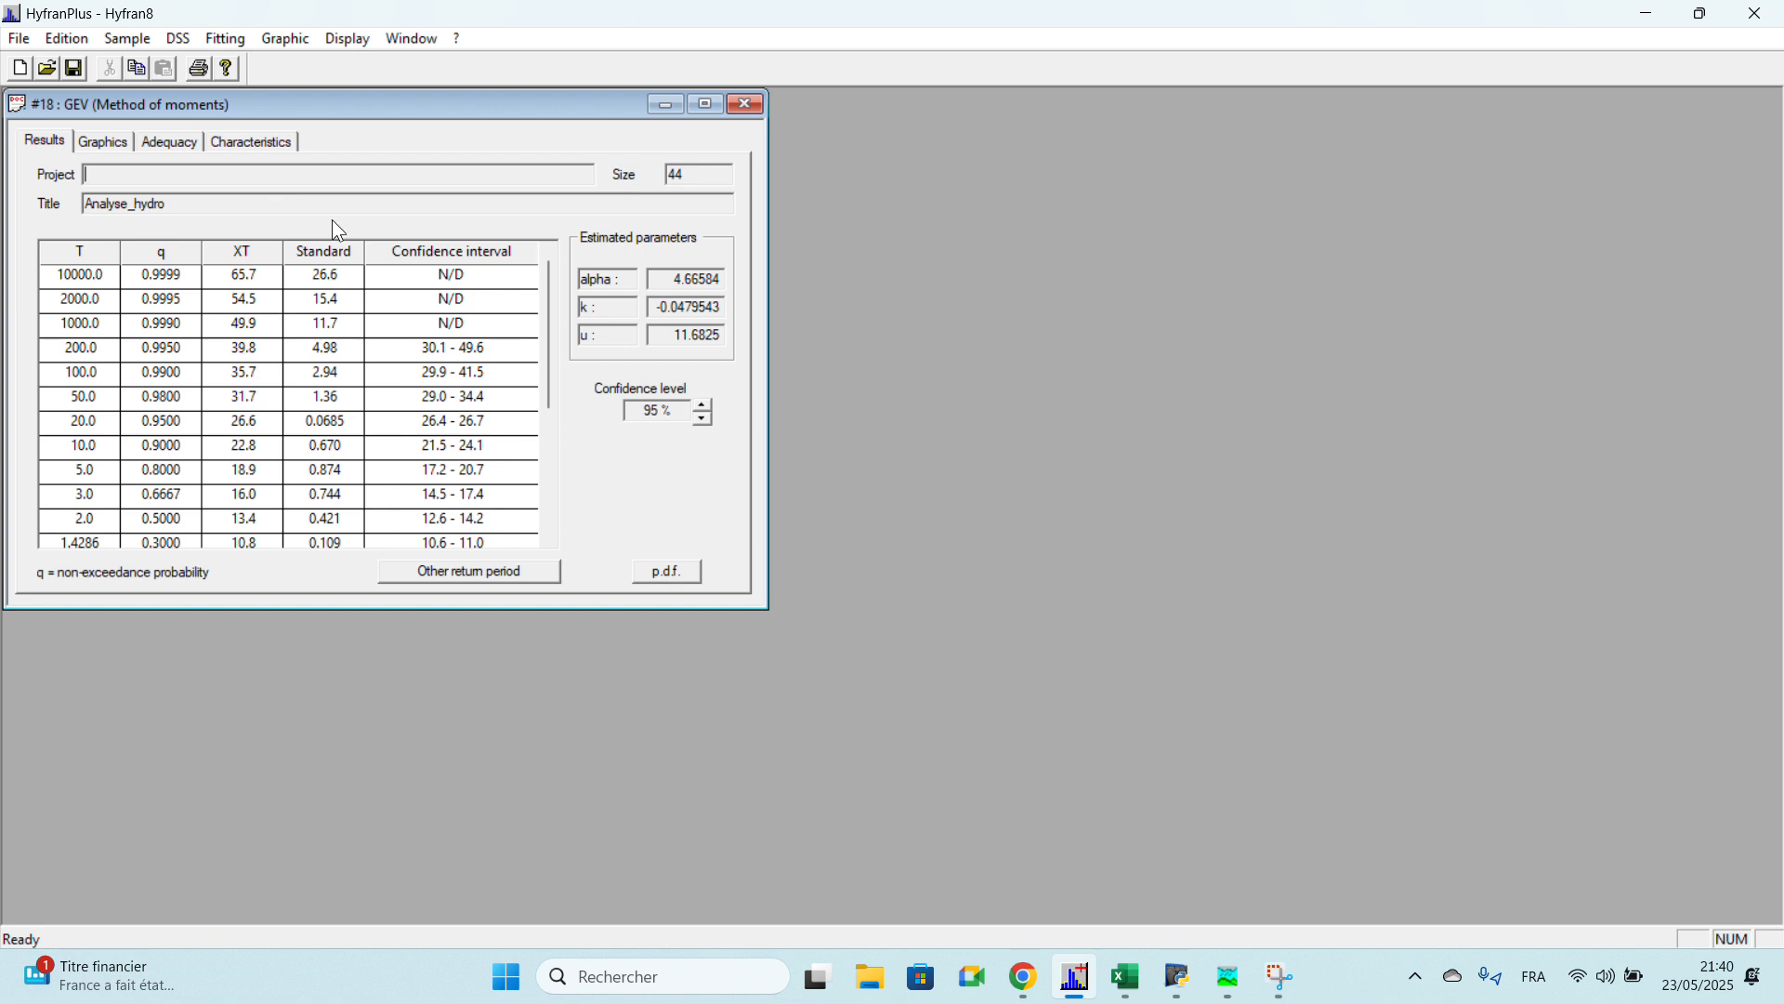
Step: Fit a Gumbel distribution to the sample using the method of moments and place its window beside the GEV fit
left_click(232, 45)
left_click(266, 151)
left_click(760, 456)
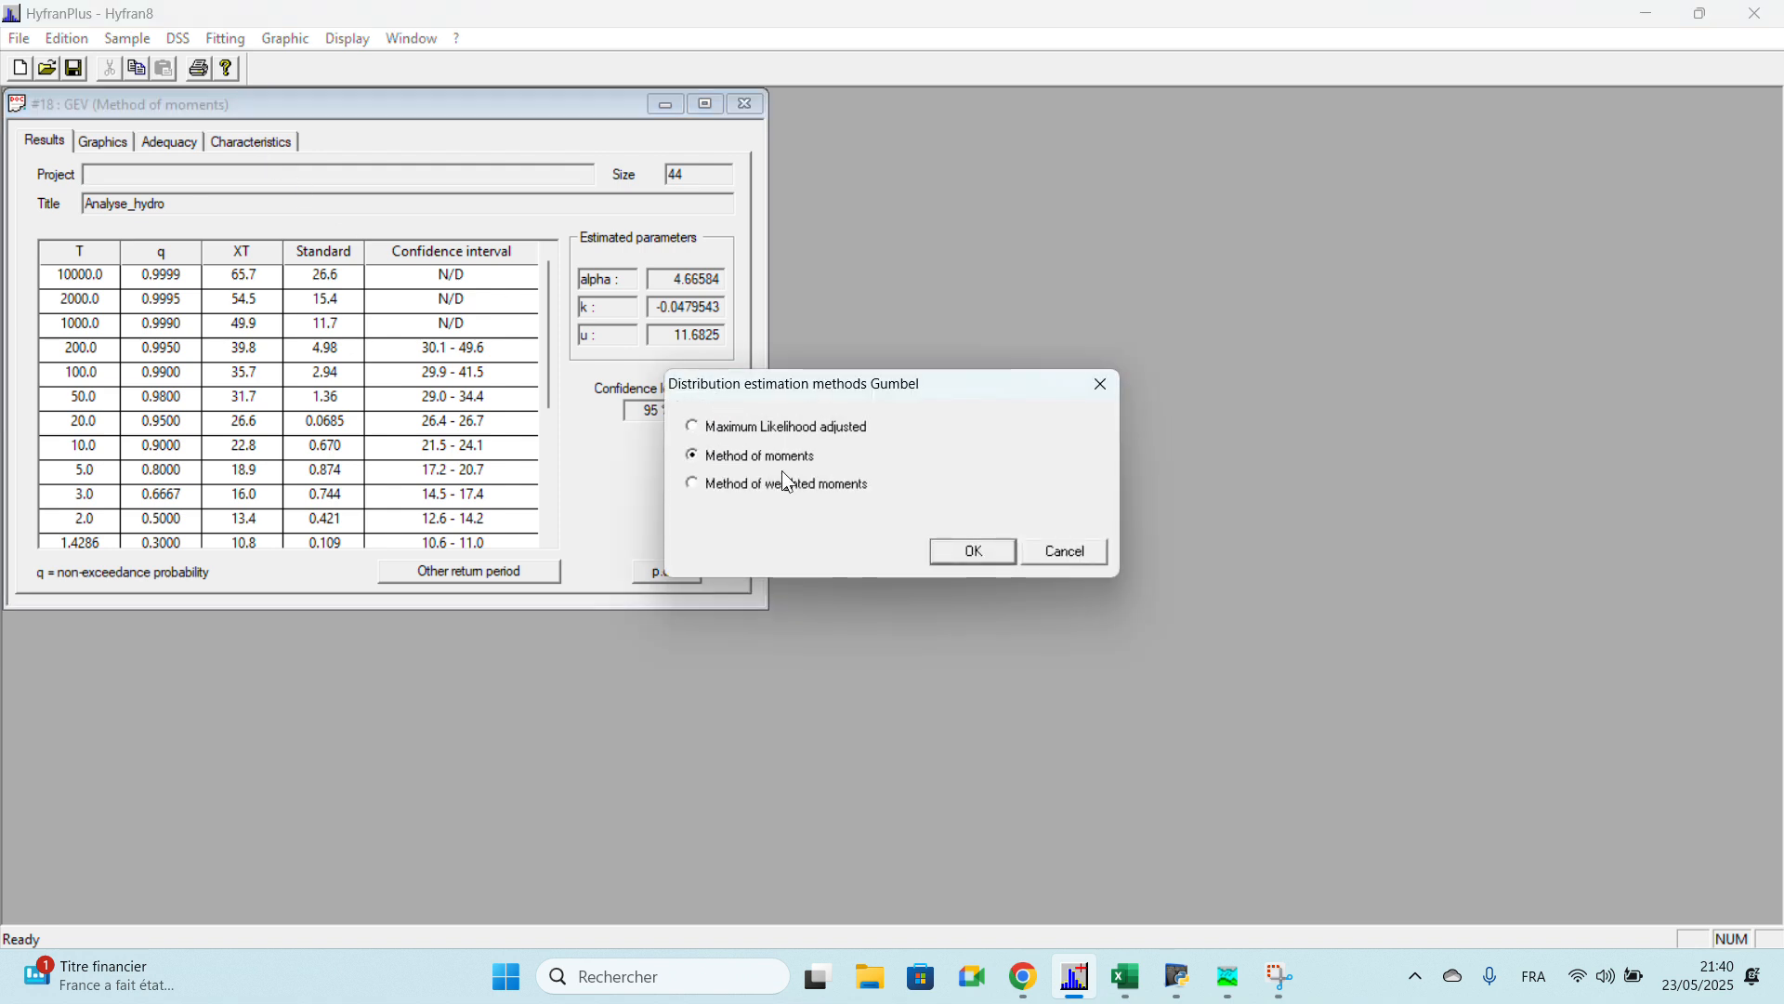
left_click(971, 553)
left_click_drag(474, 123, 1245, 127)
Step: Fit a Normal distribution to the sample and place its window below the GEV fit
left_click(226, 38)
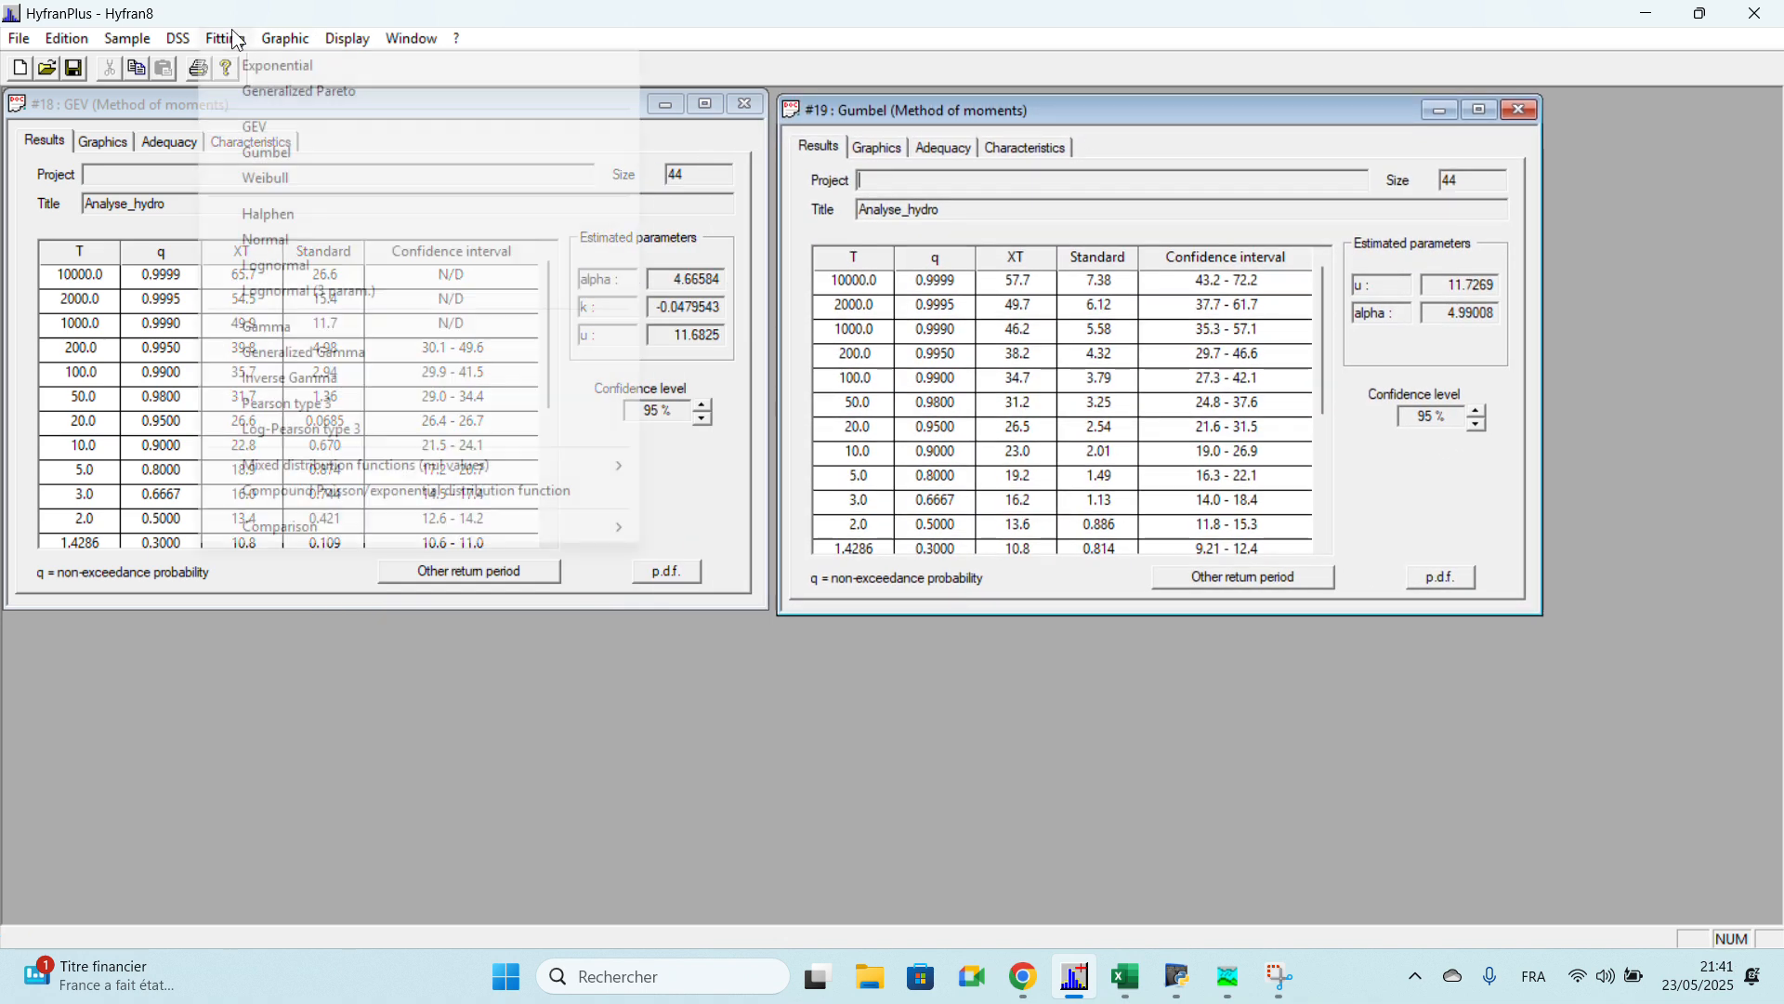
left_click(272, 246)
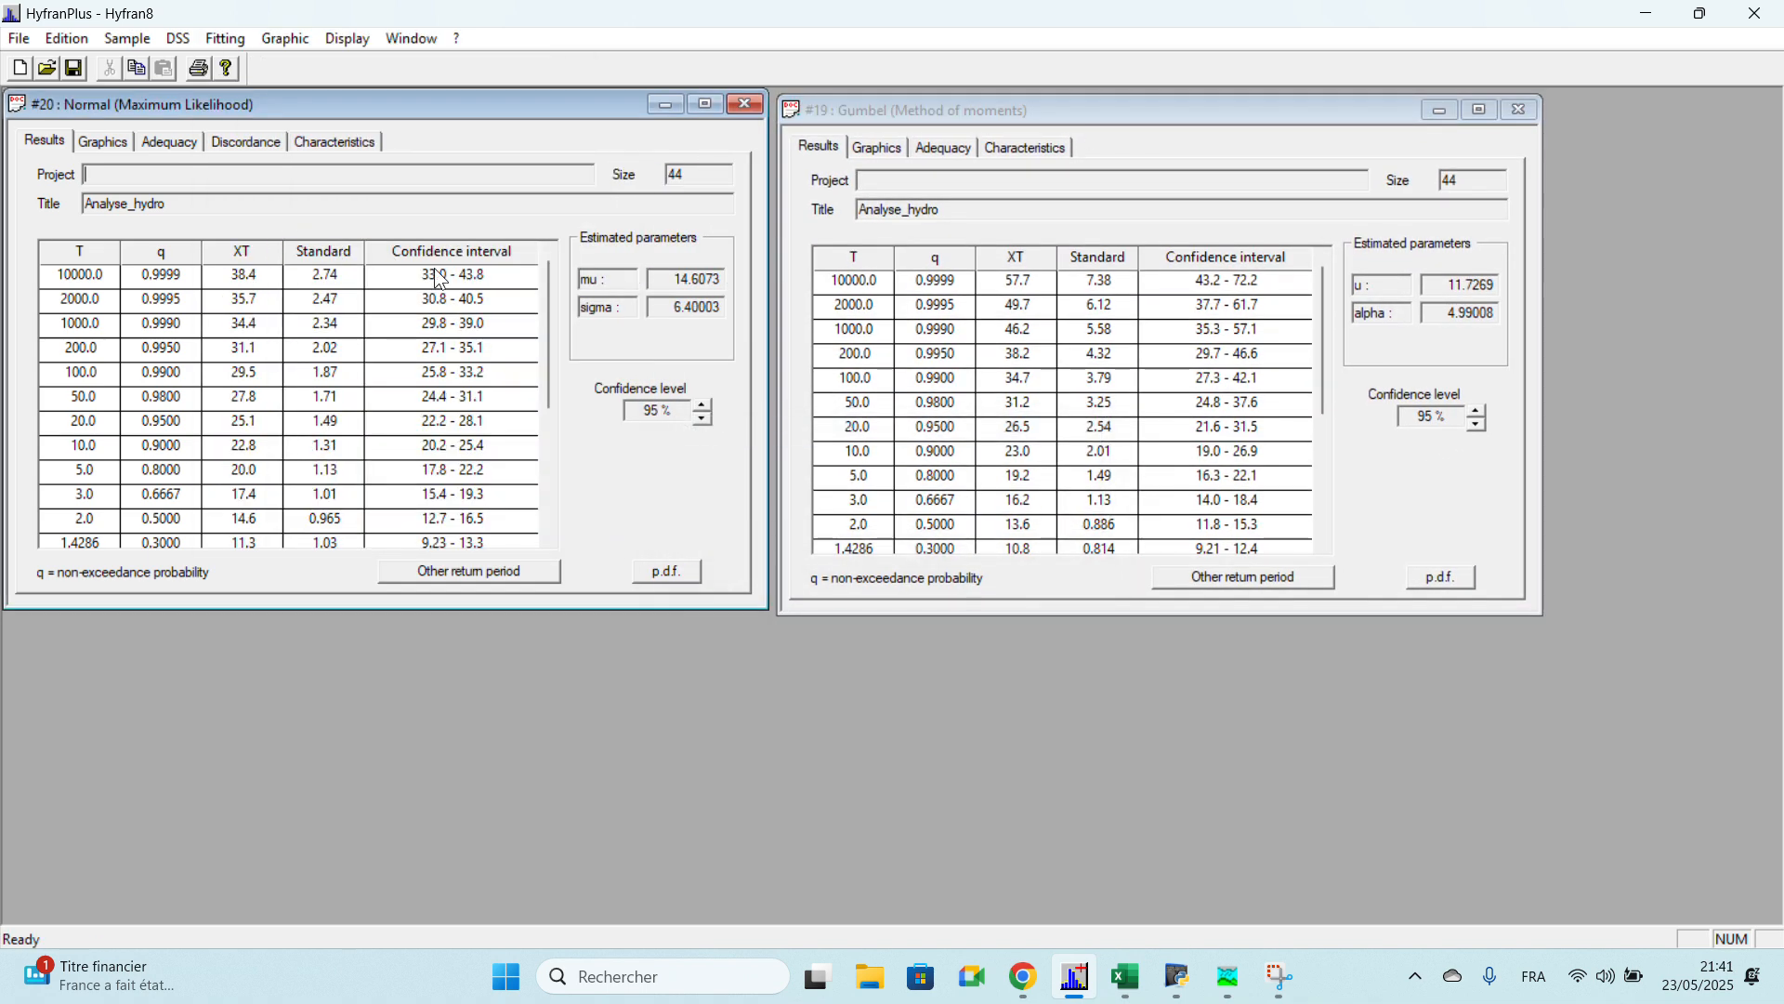
left_click_drag(528, 103, 532, 500)
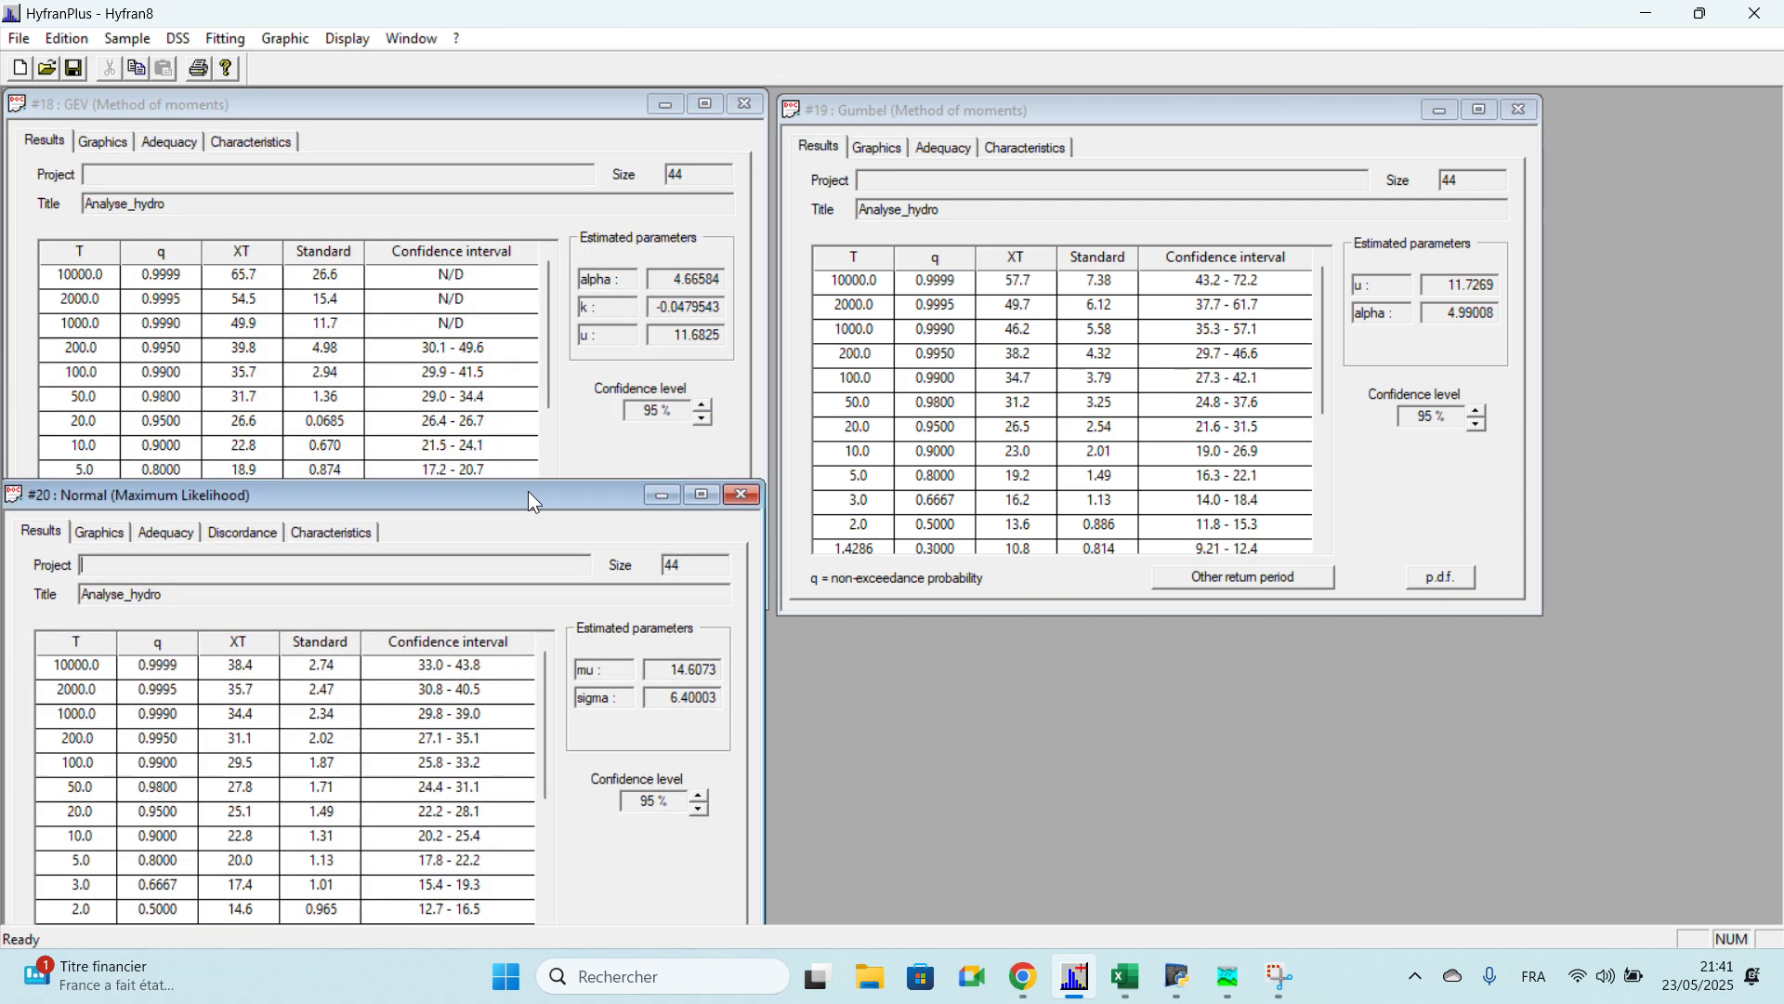
Step: Fit a Gamma distribution using the method of moments and place its window below the Gumbel fit
left_click(226, 39)
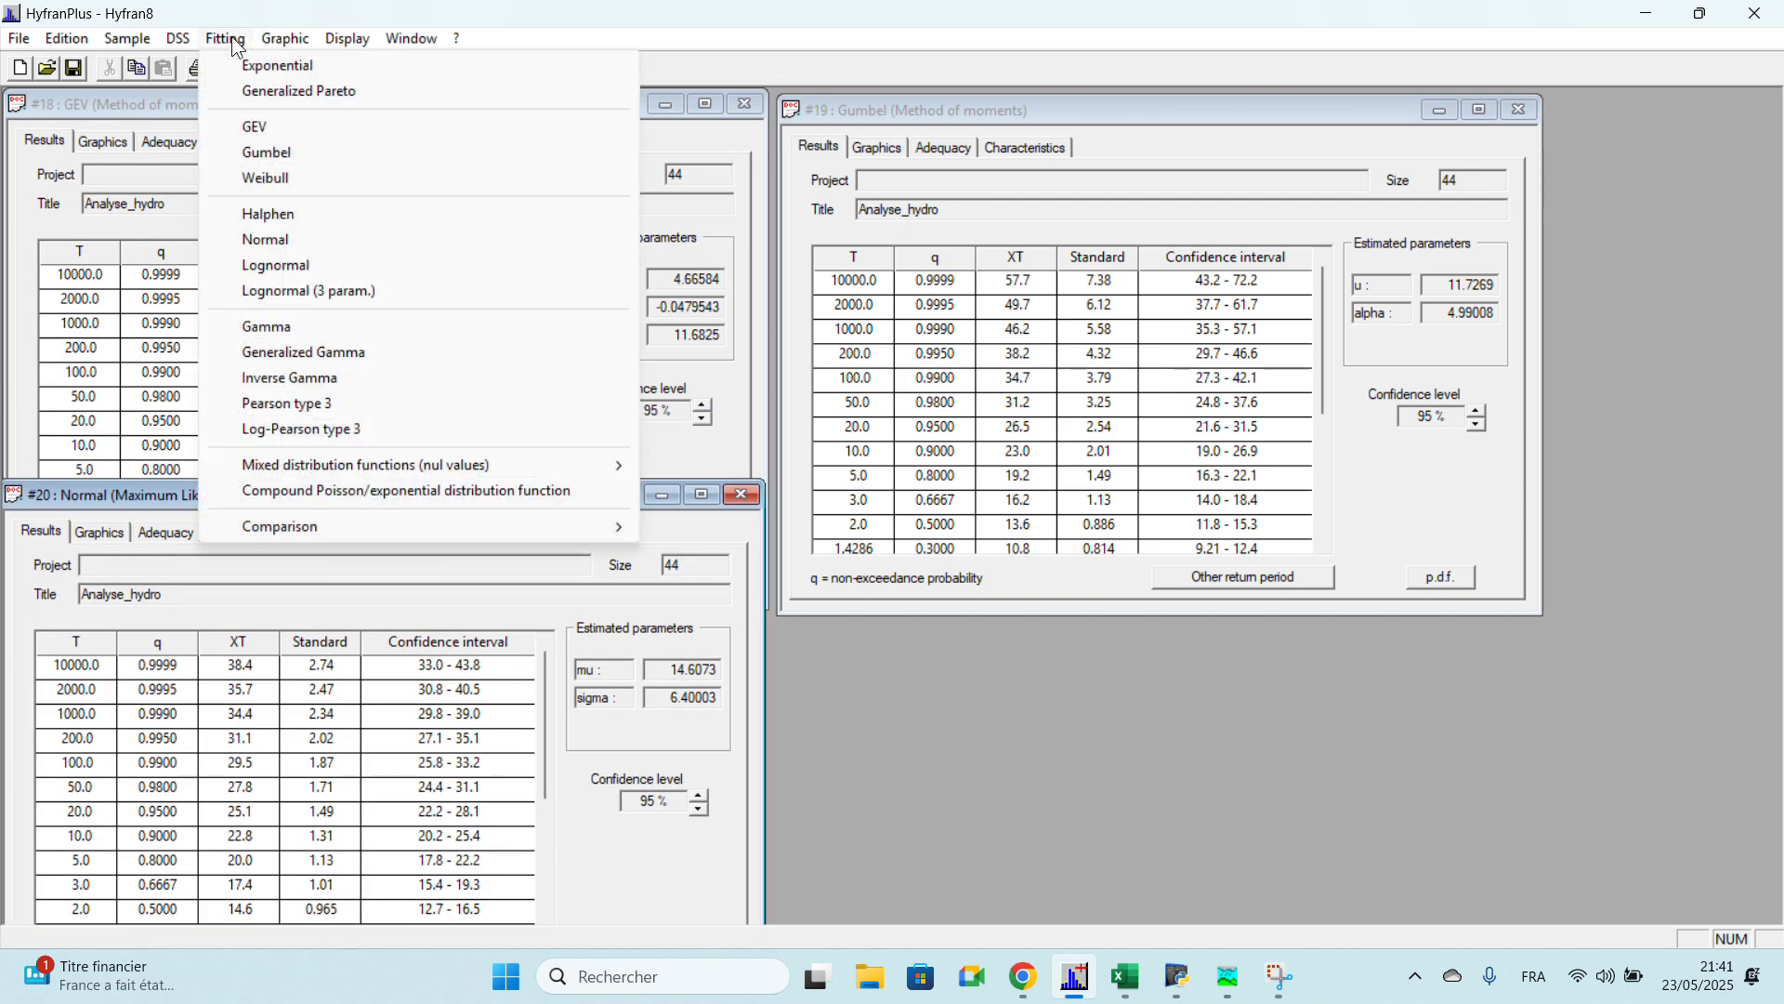
left_click(295, 331)
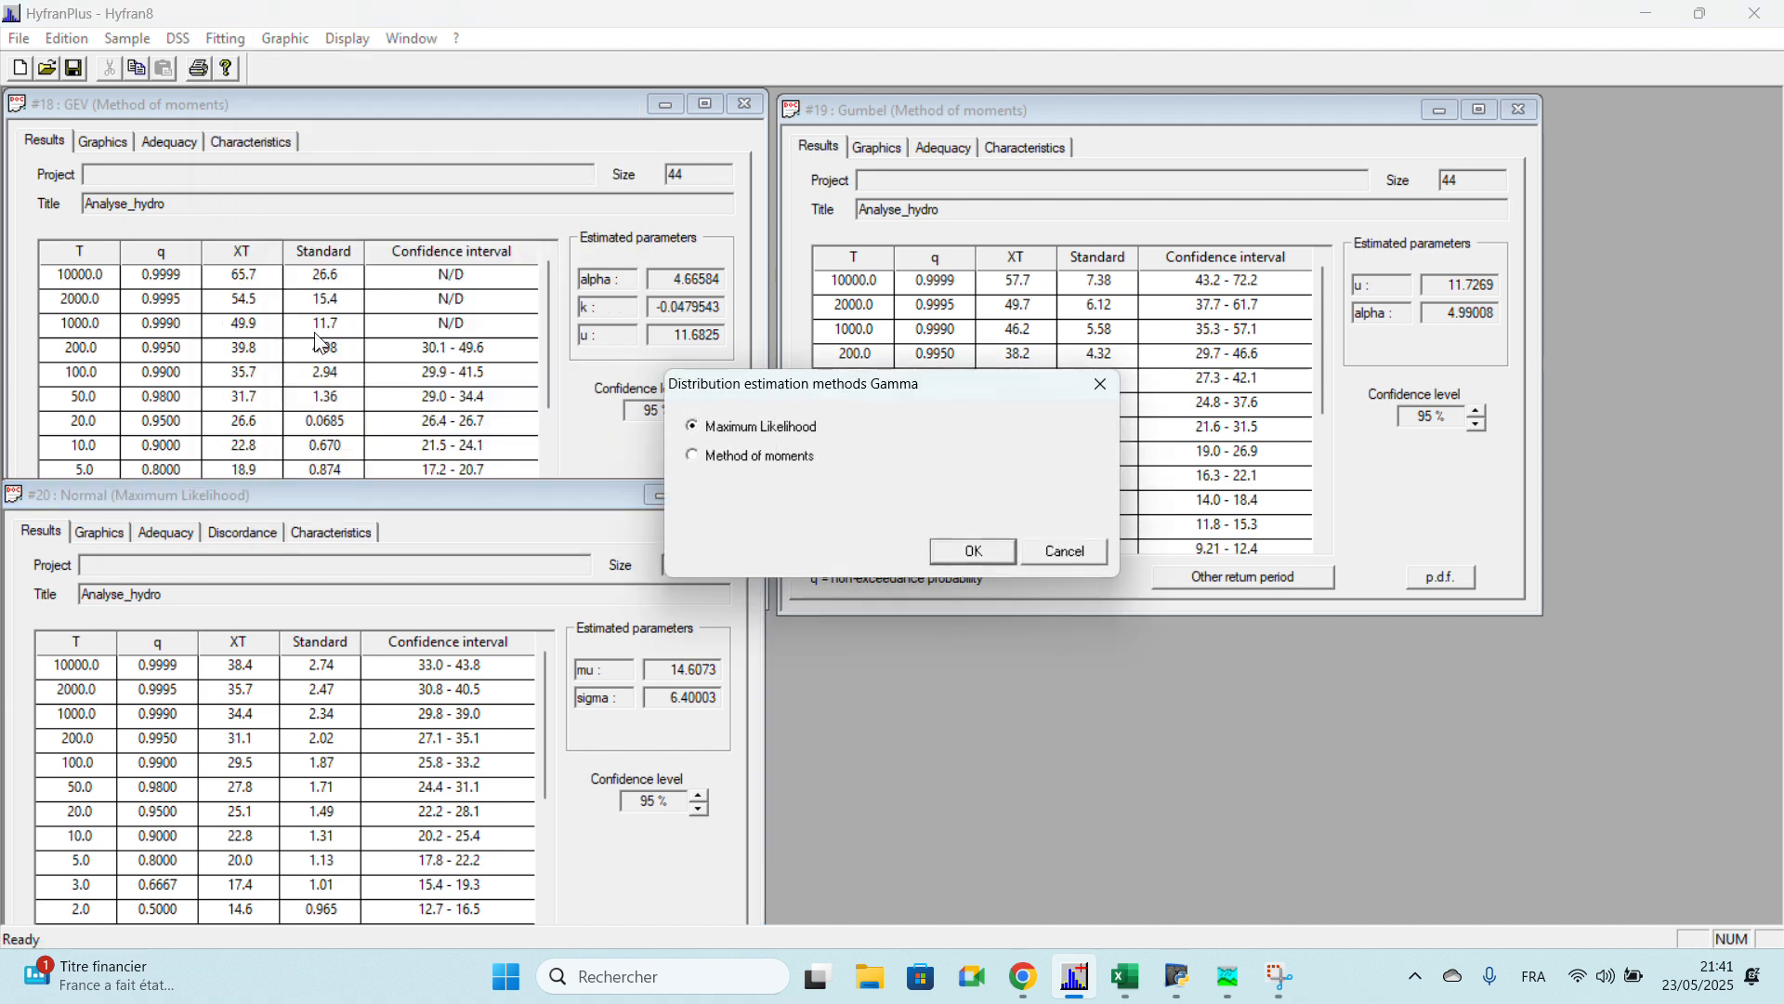
left_click(741, 457)
left_click(972, 553)
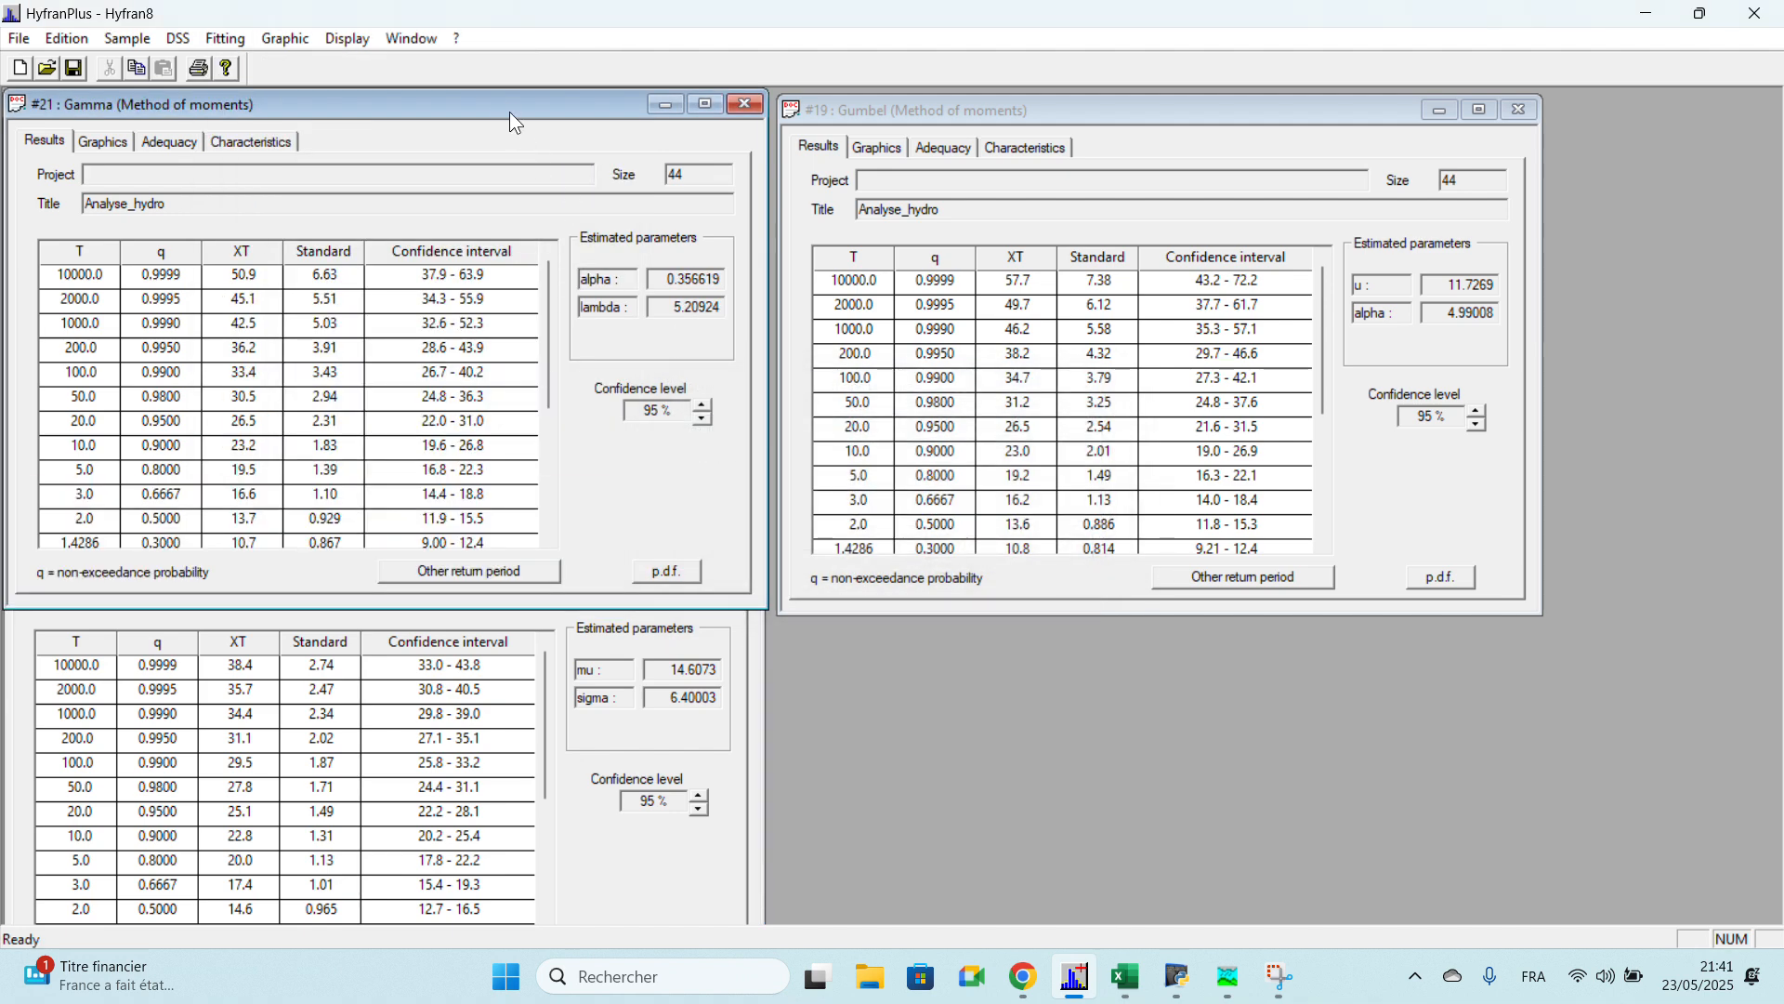
left_click_drag(509, 112, 1266, 516)
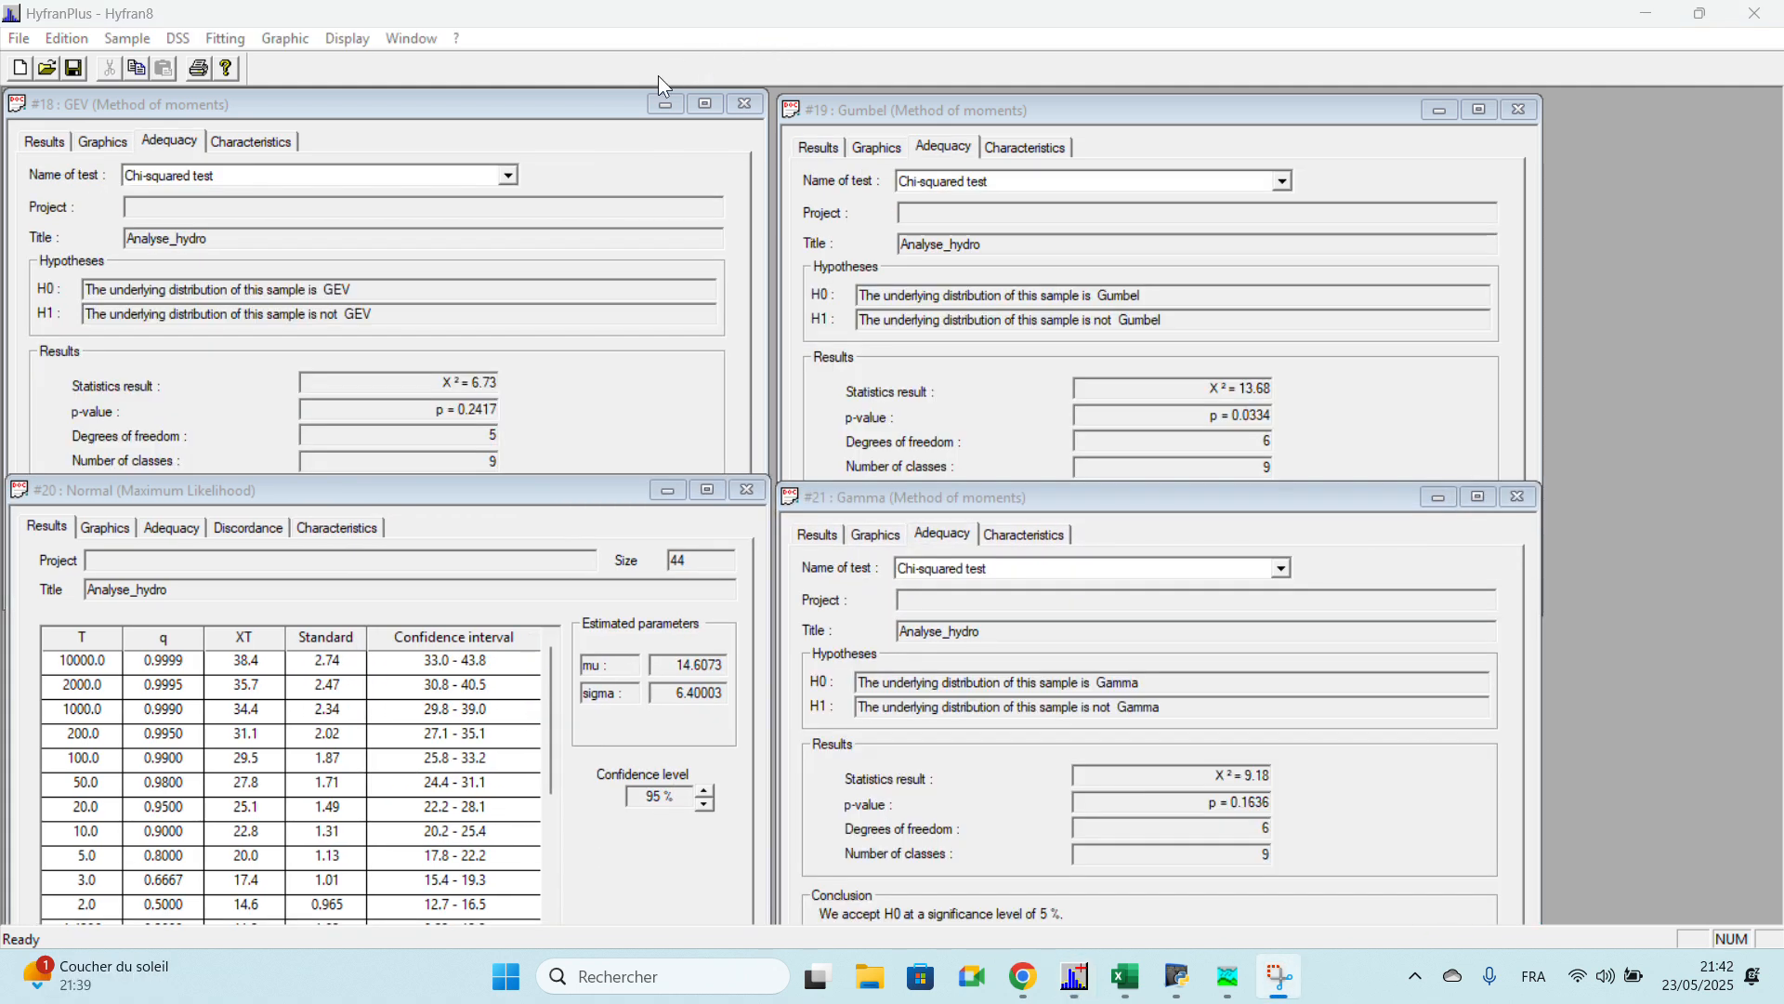
Step: Review the adequacy test conclusions of the GEV, Gumbel, Gamma and Normal fits
left_click(525, 137)
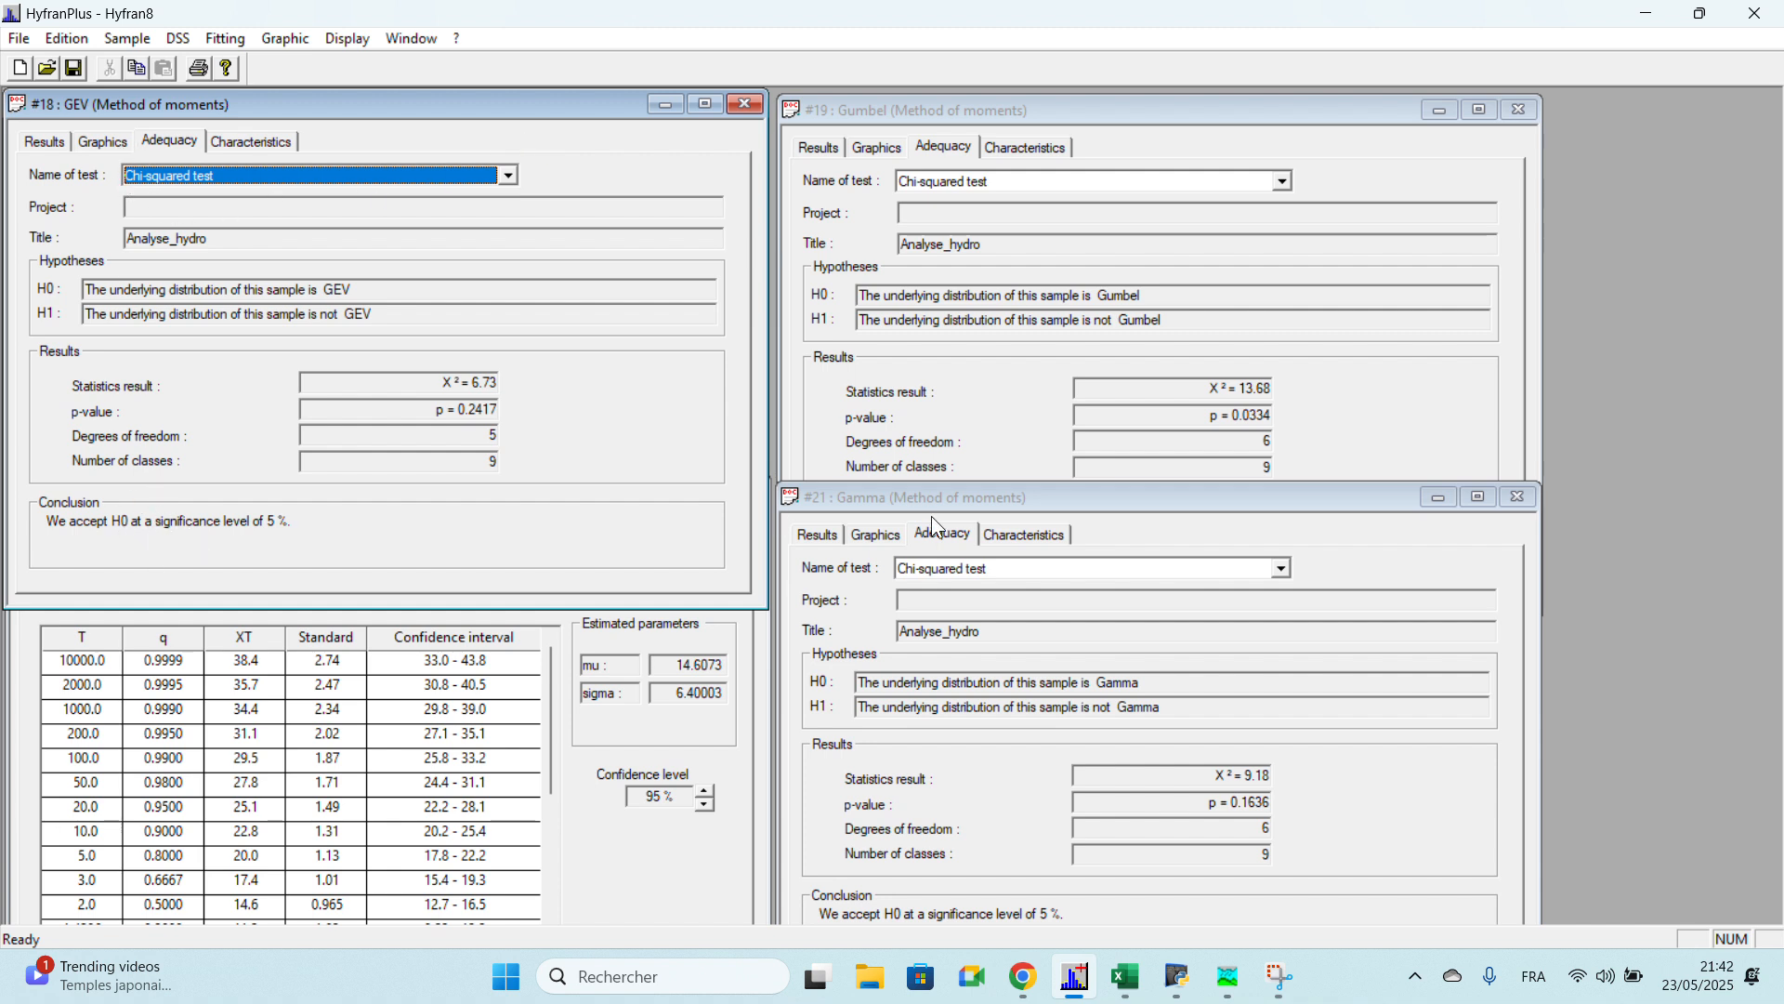
left_click(1033, 392)
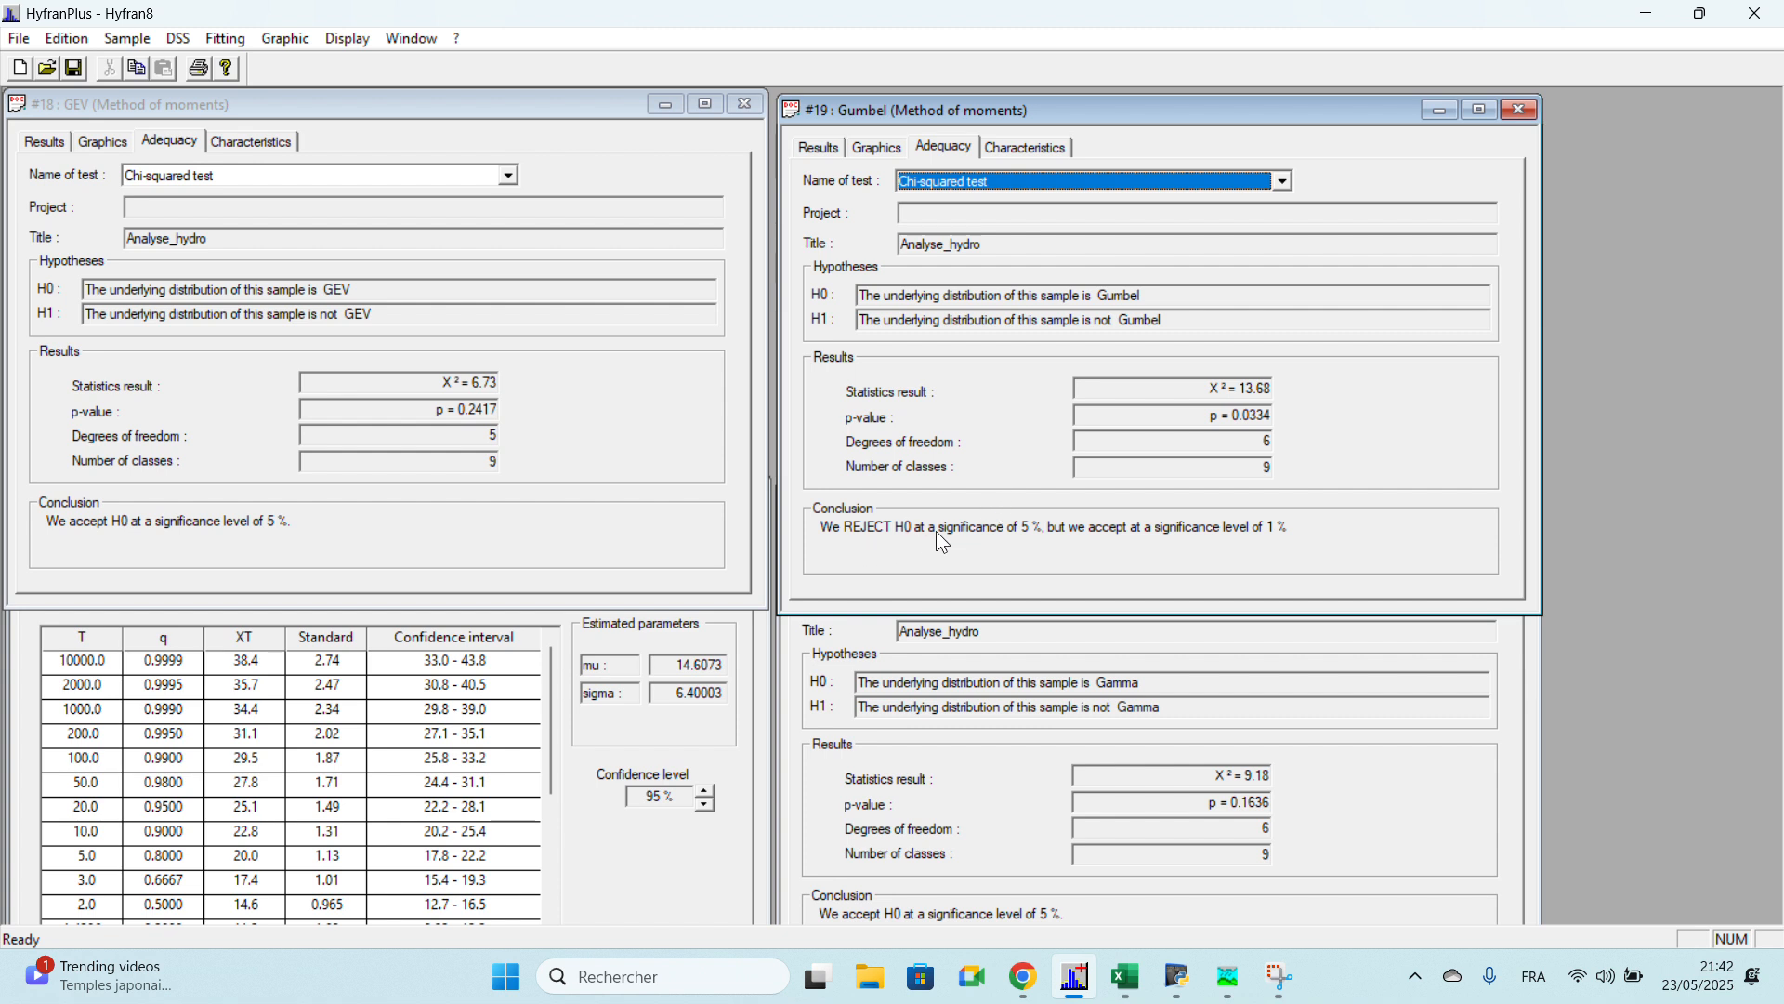
left_click(1016, 692)
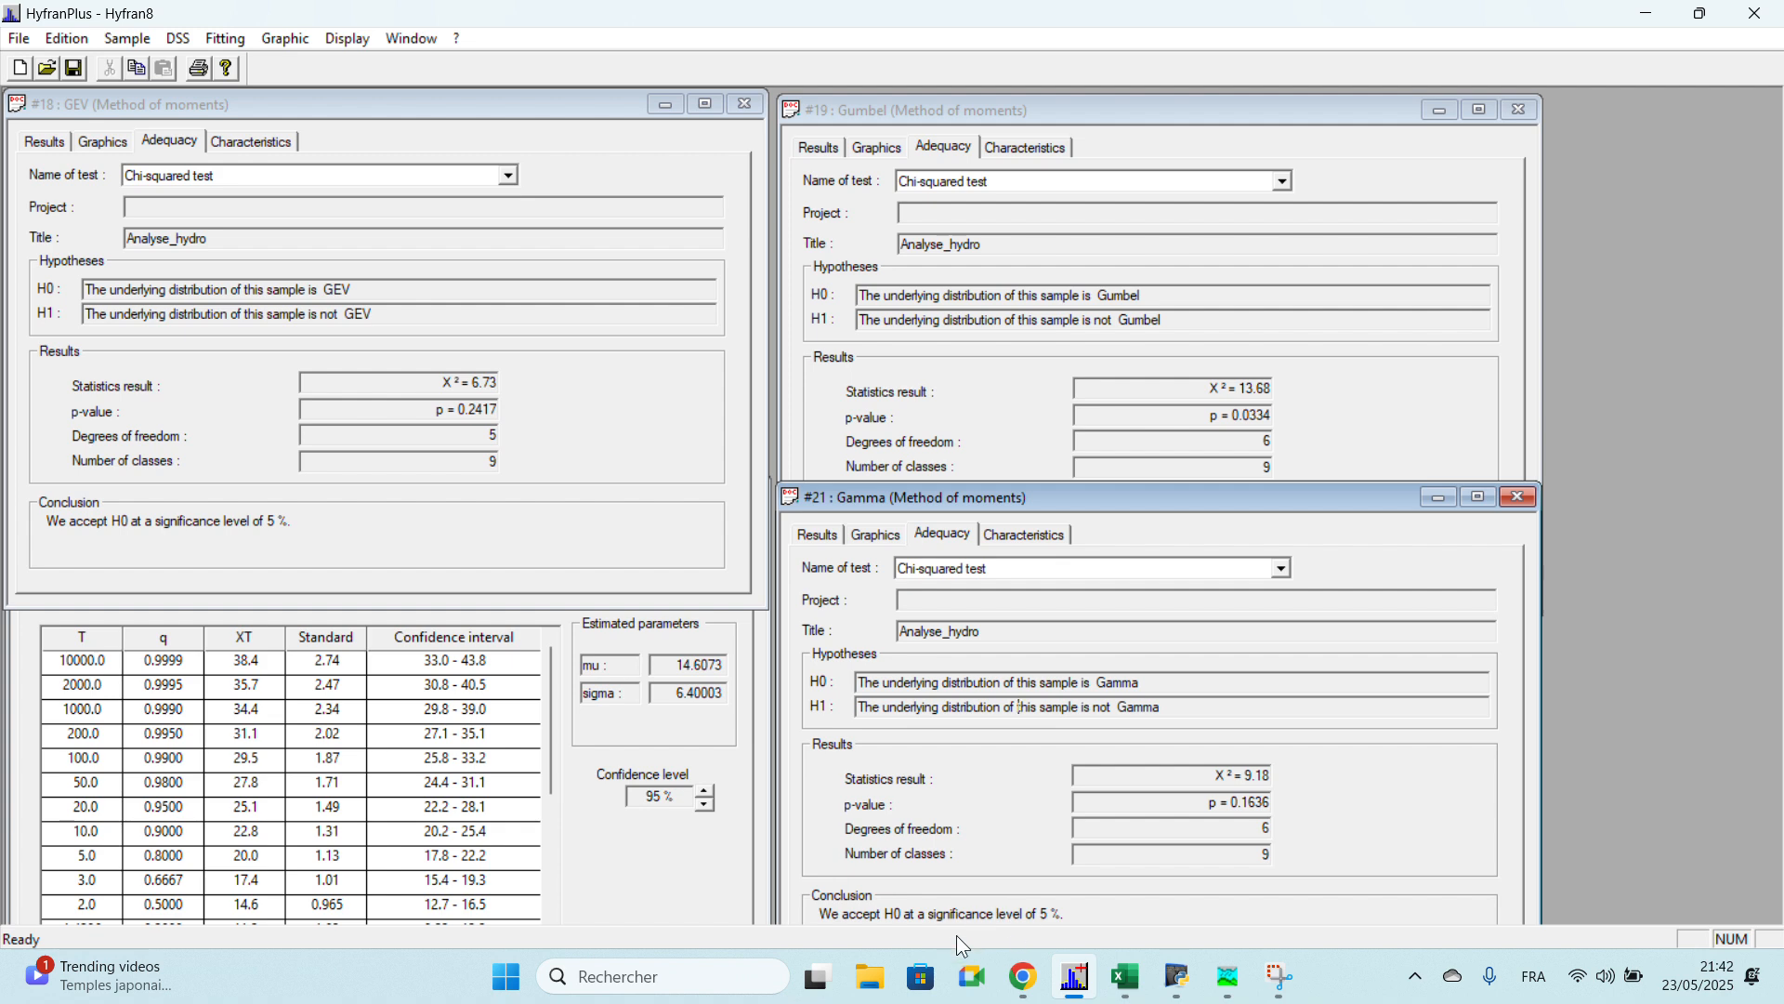
left_click(295, 657)
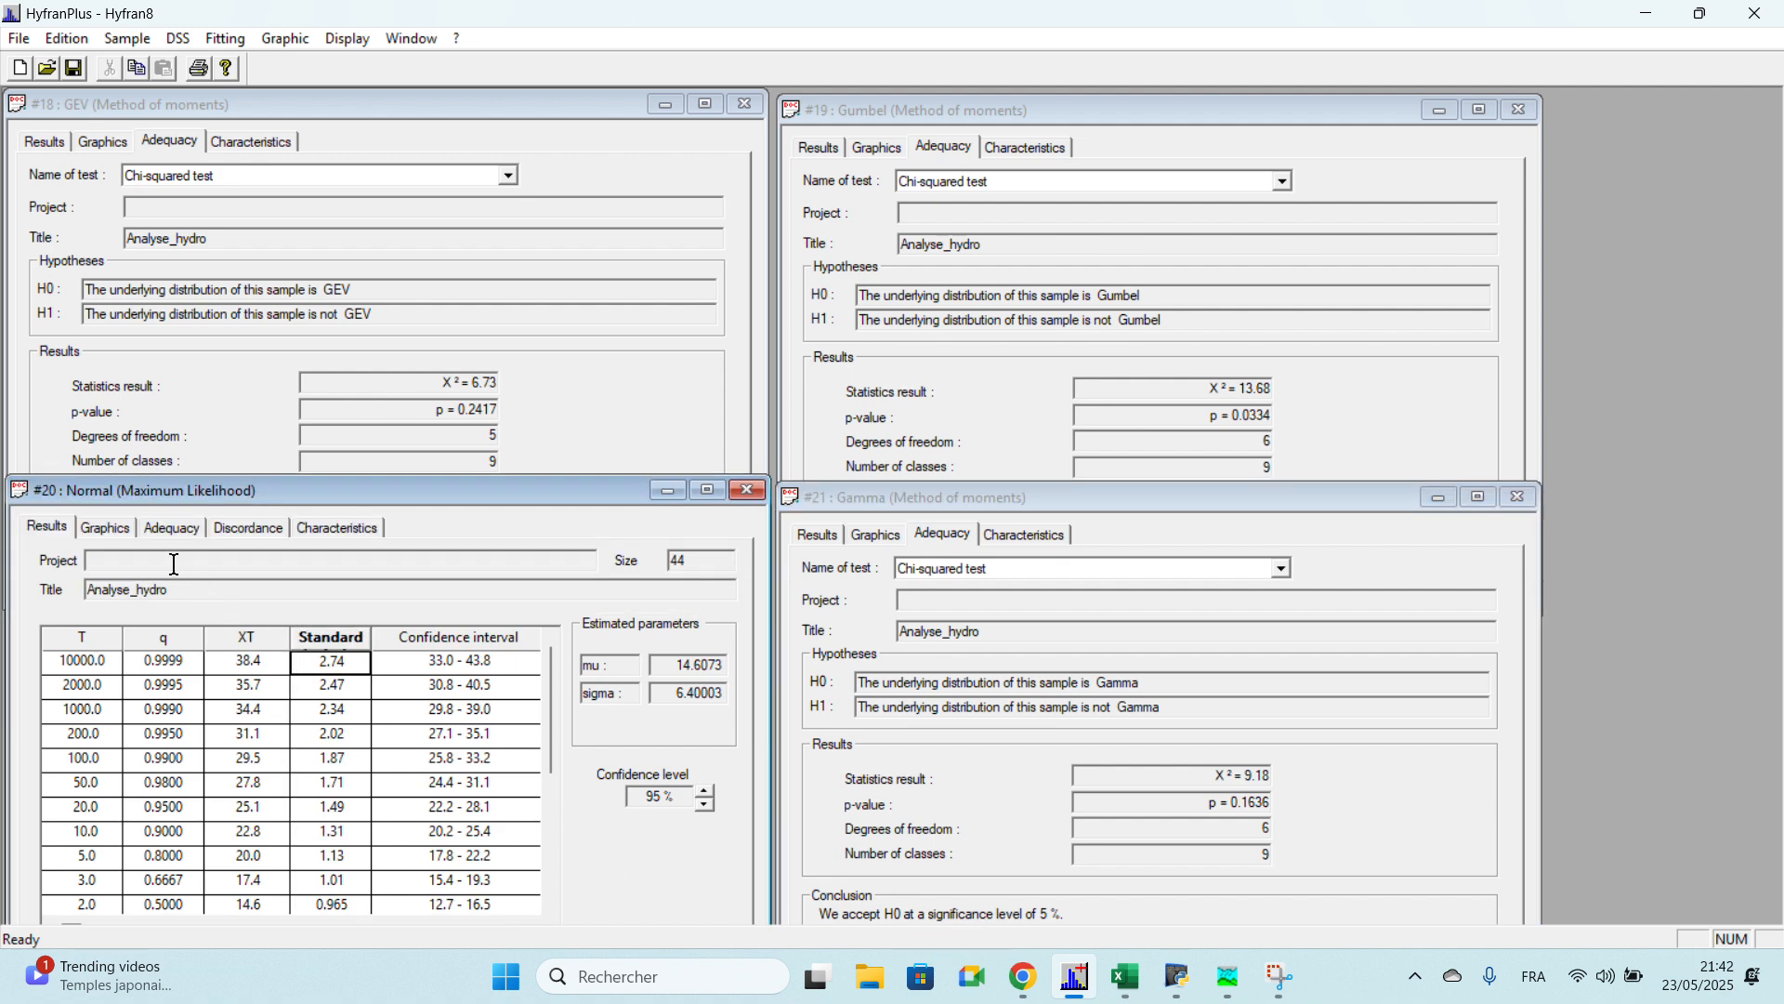
left_click(171, 528)
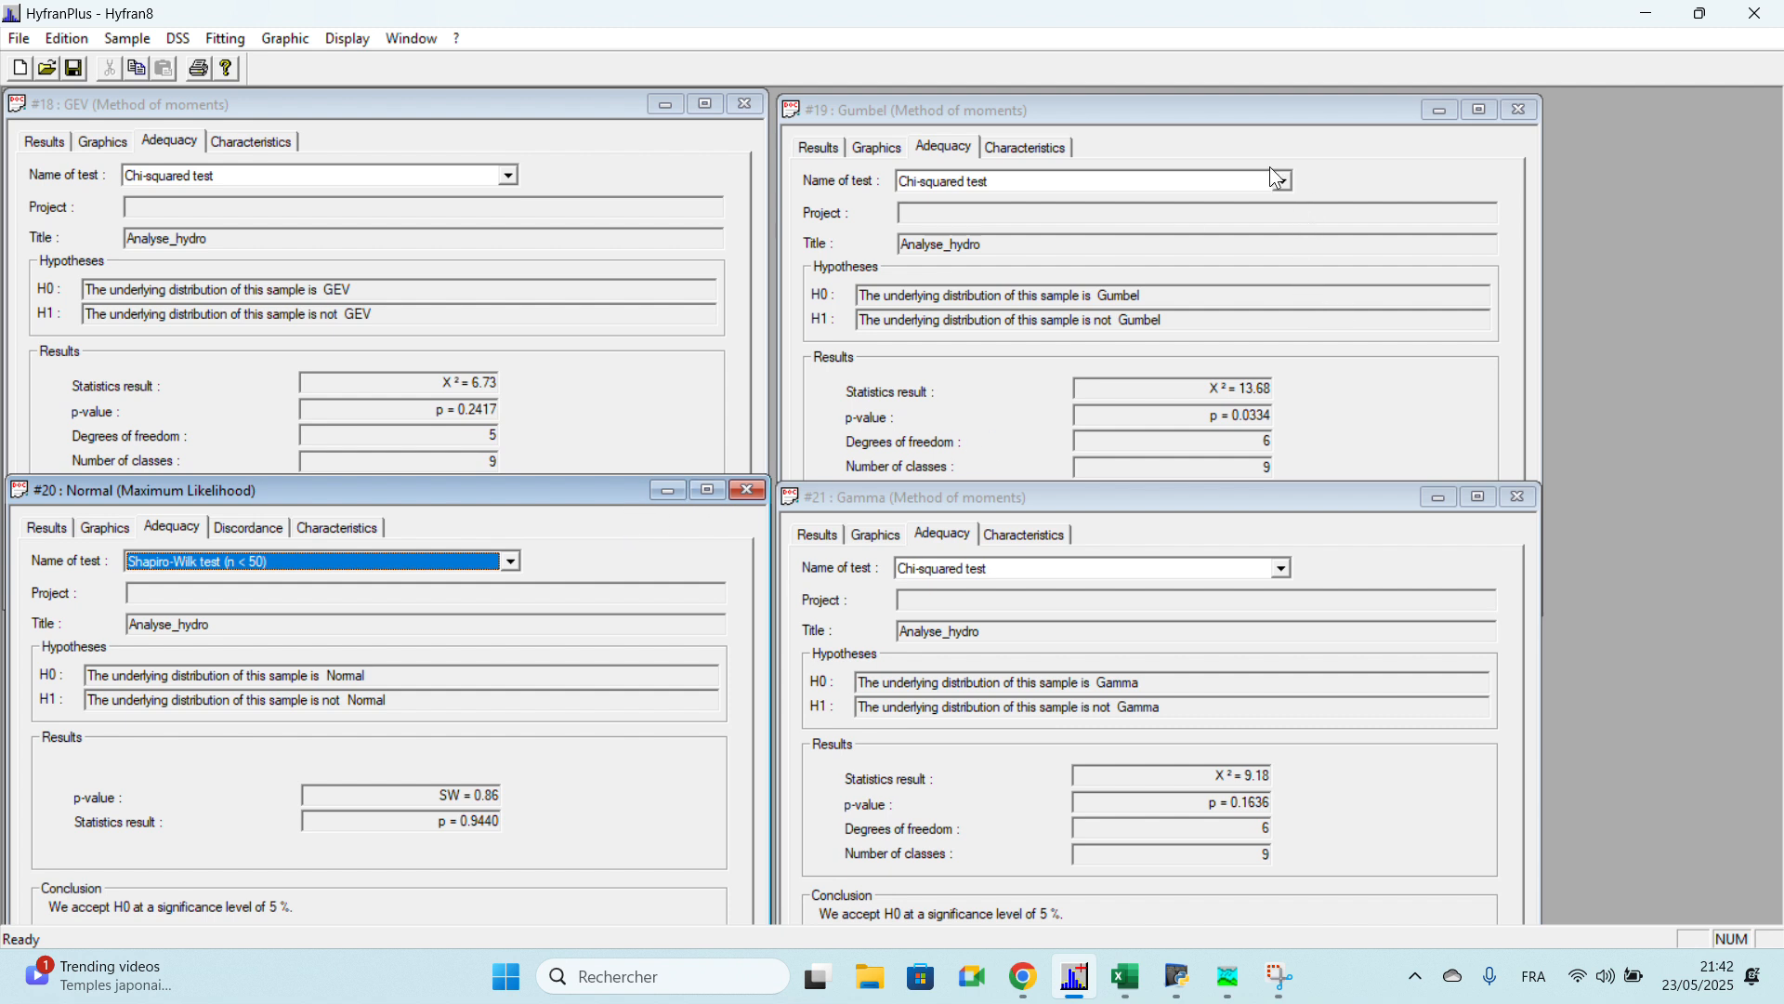
Step: Replace the Gumbel fit with a Lognormal distribution fit in the same place and show its adequacy test
left_click(1208, 121)
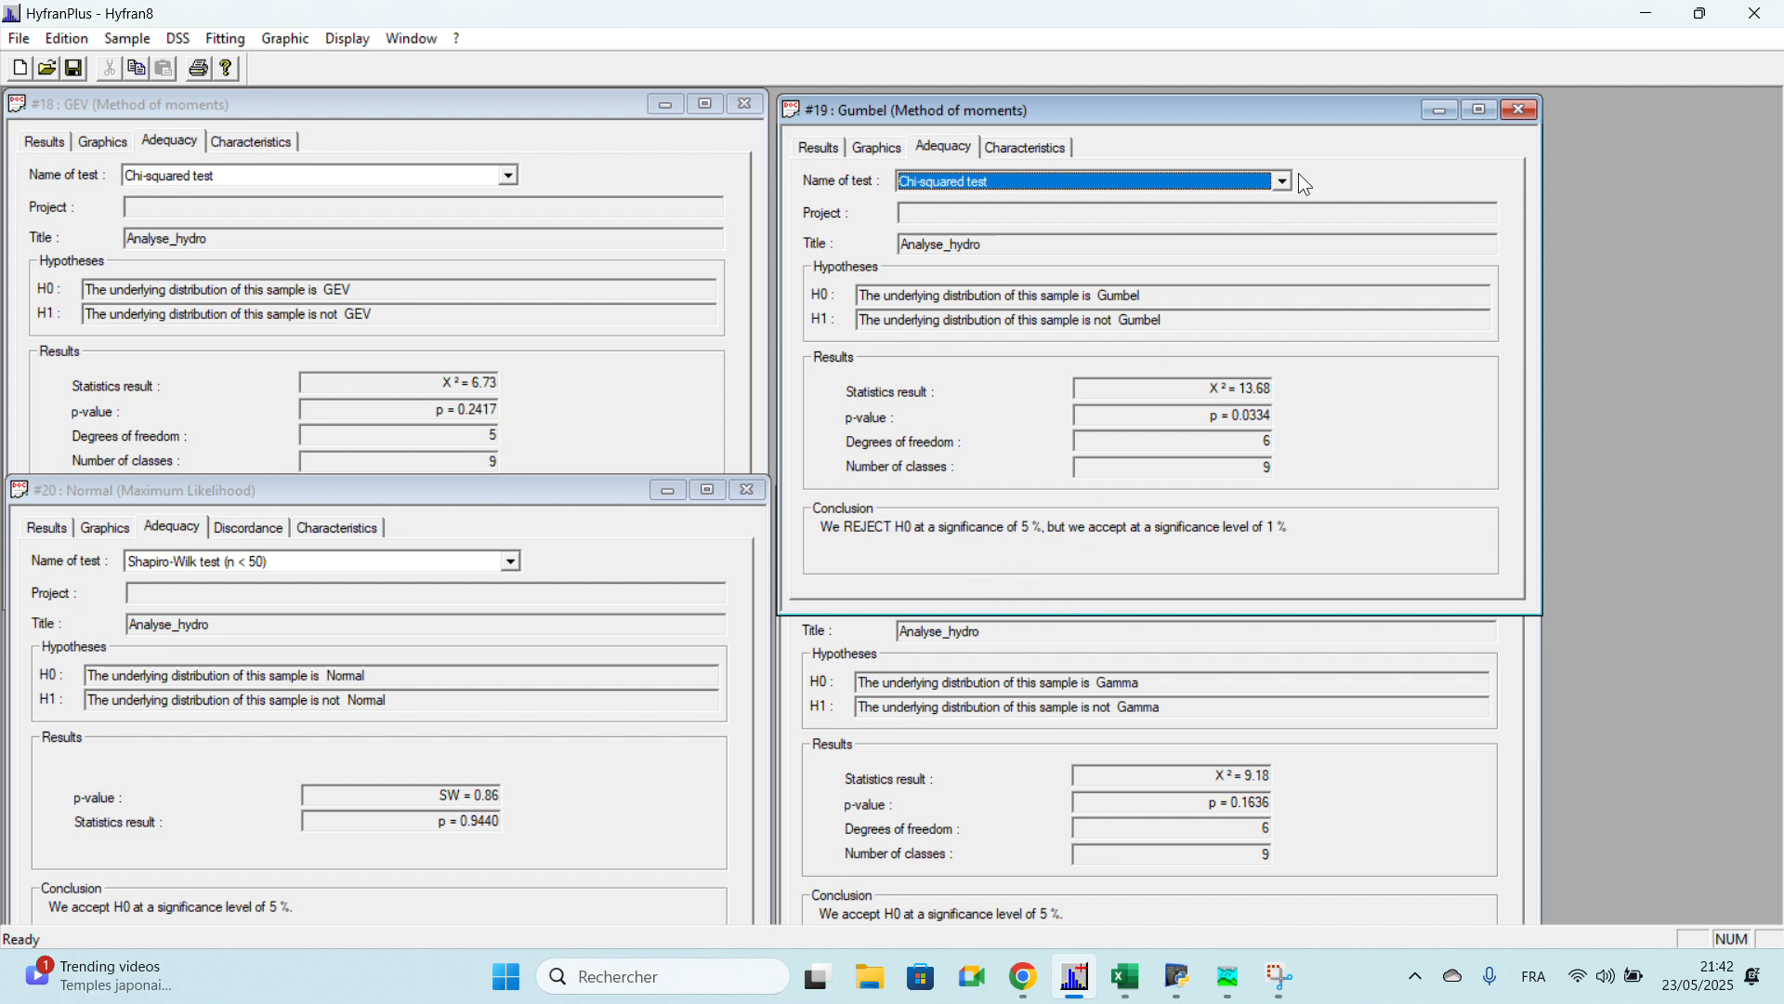
left_click(1521, 111)
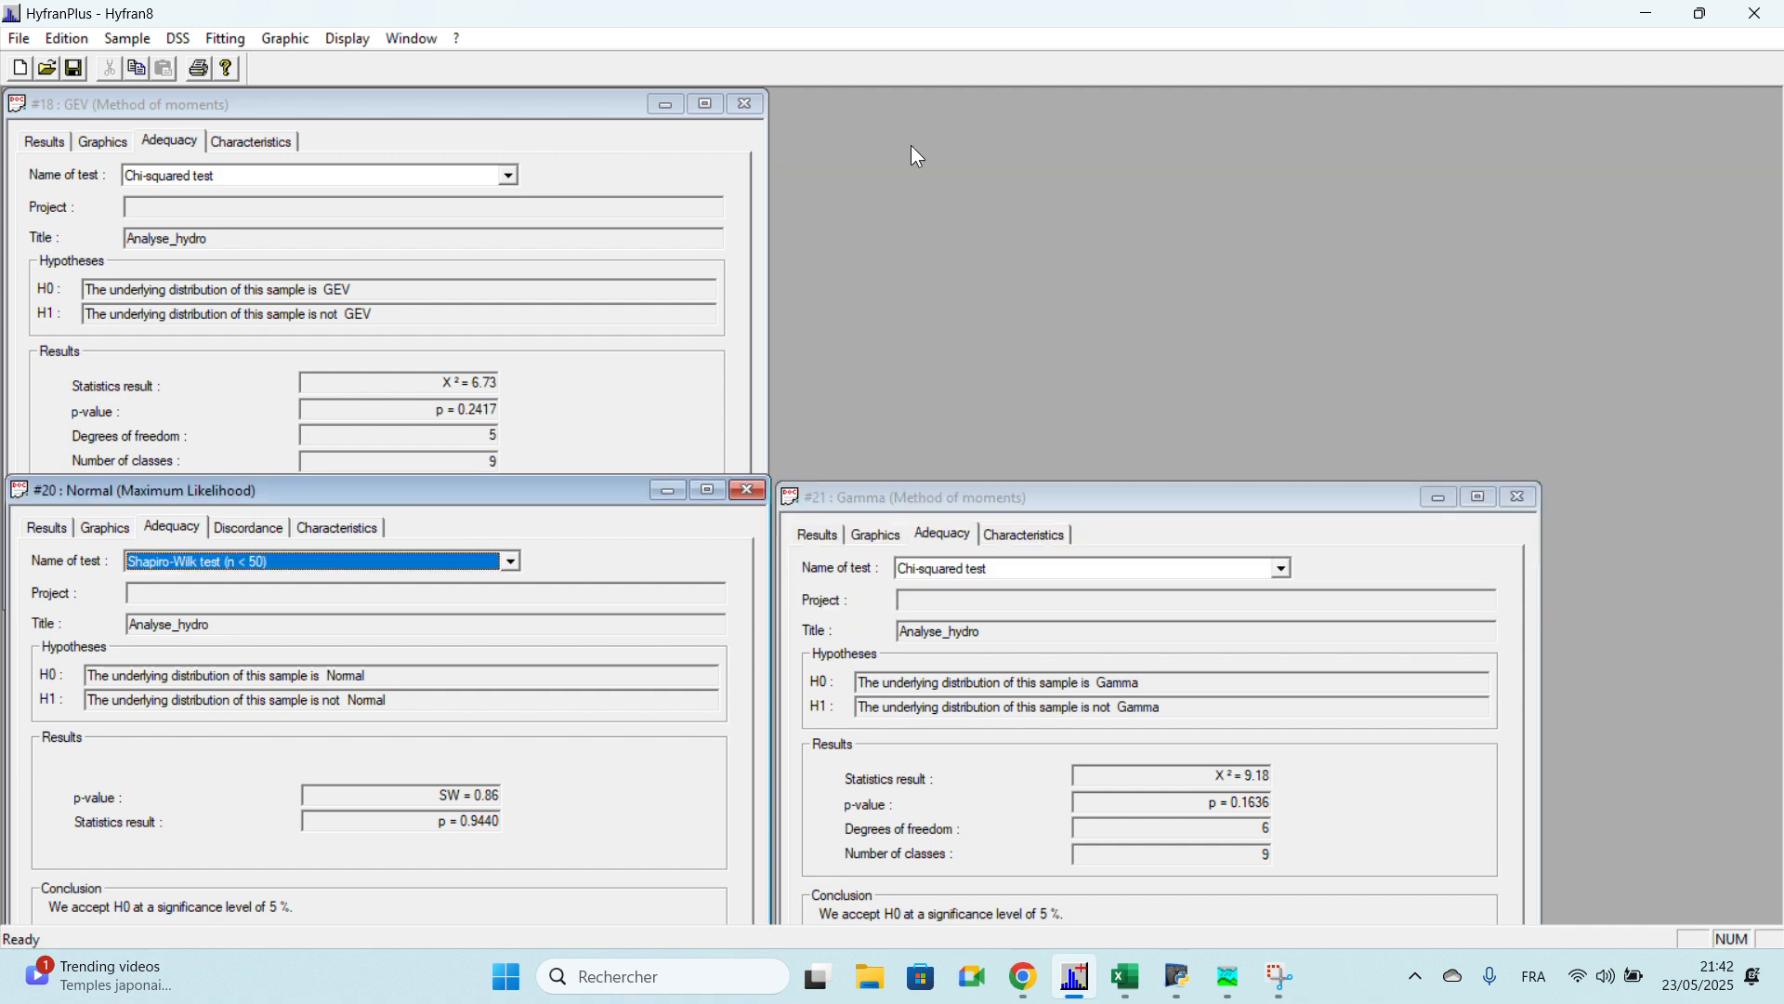
left_click(235, 43)
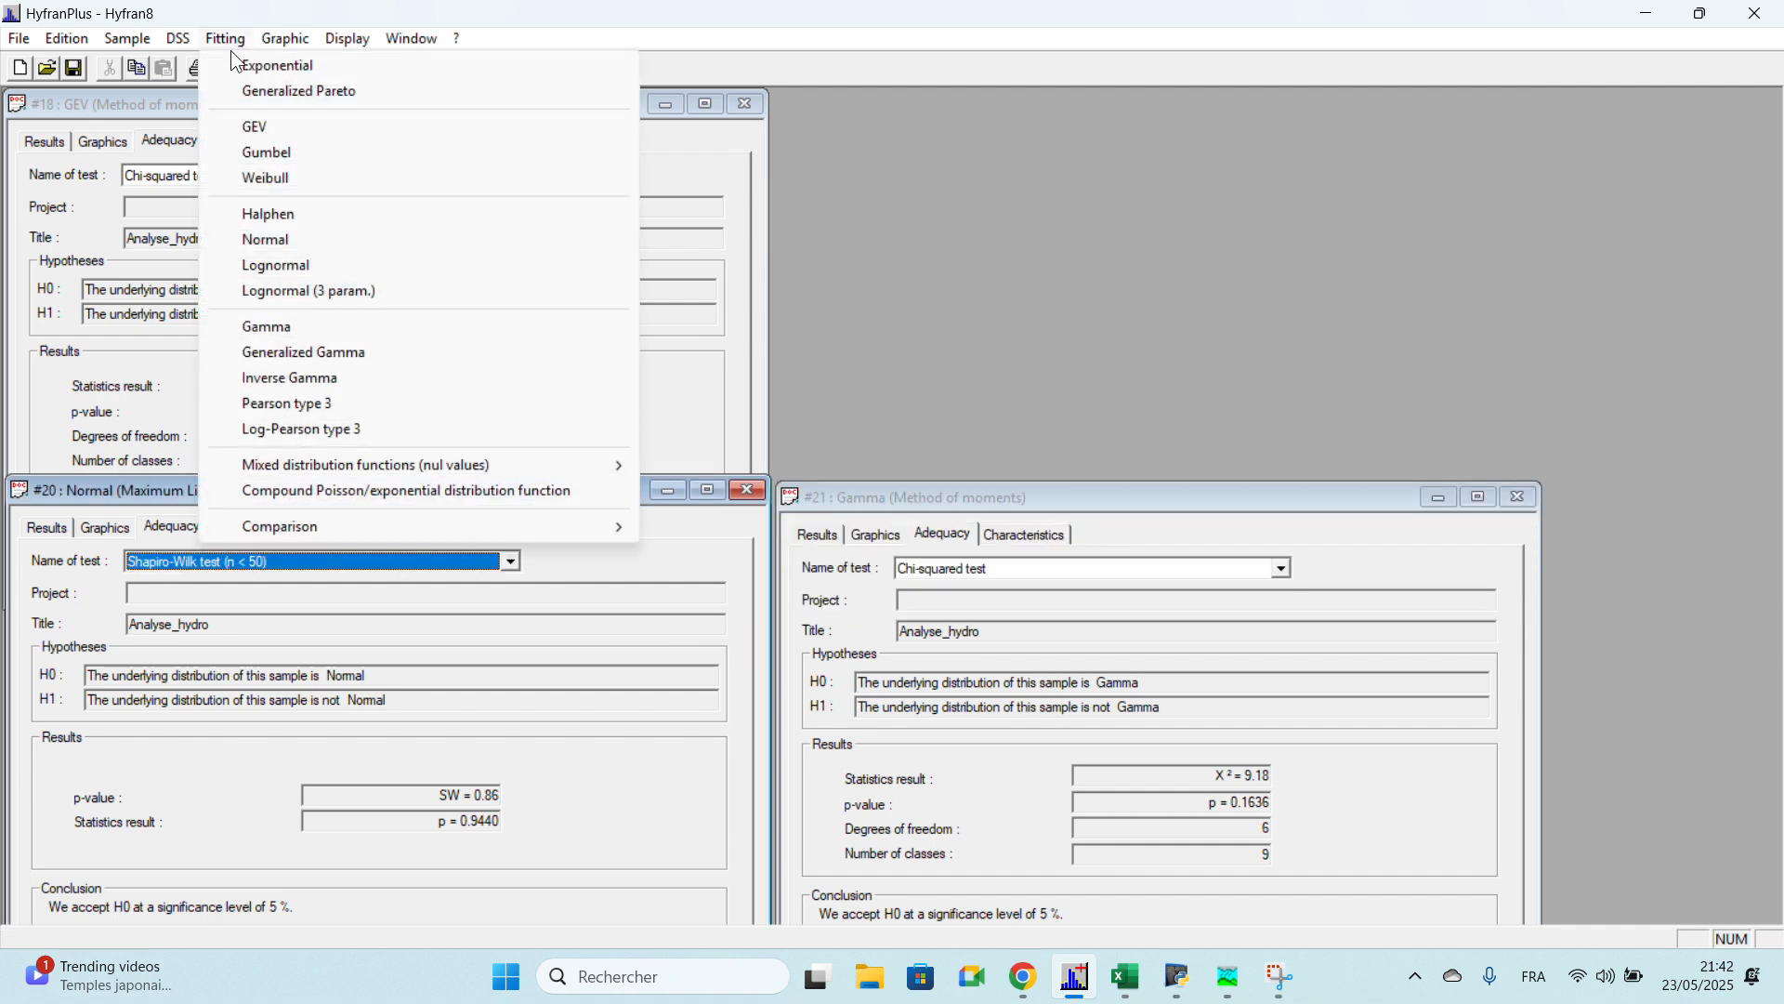
left_click(304, 264)
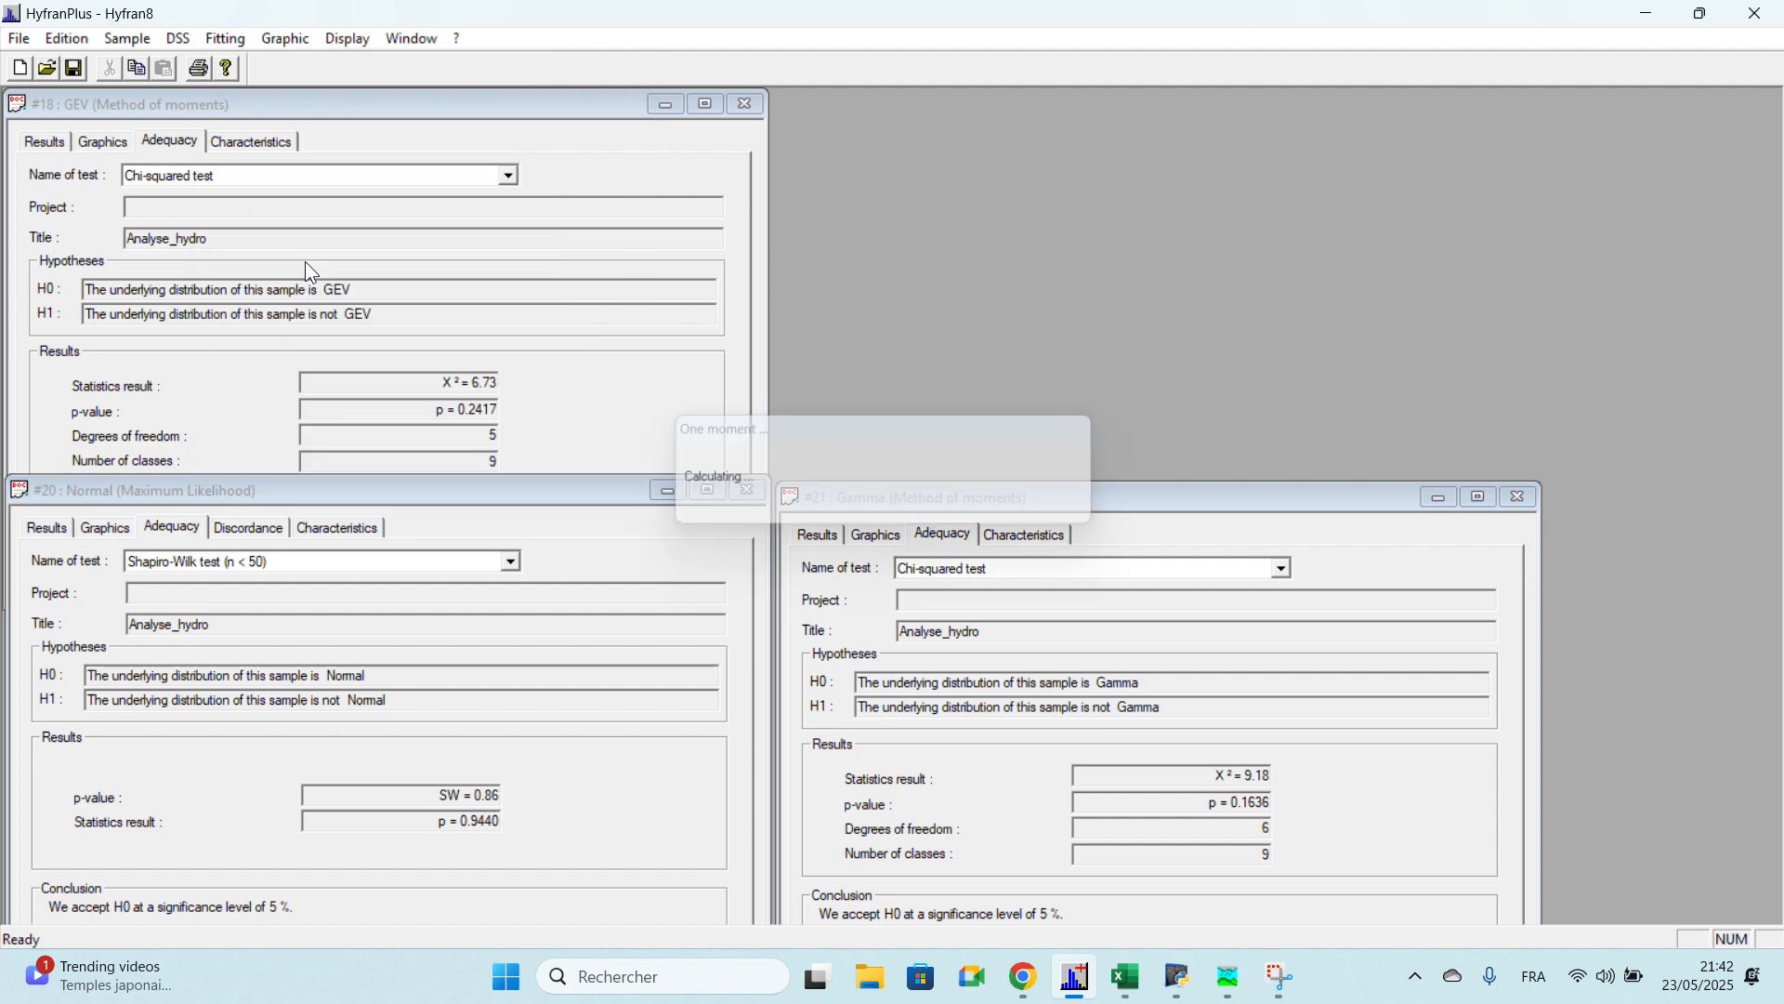
left_click_drag(497, 112, 1265, 90)
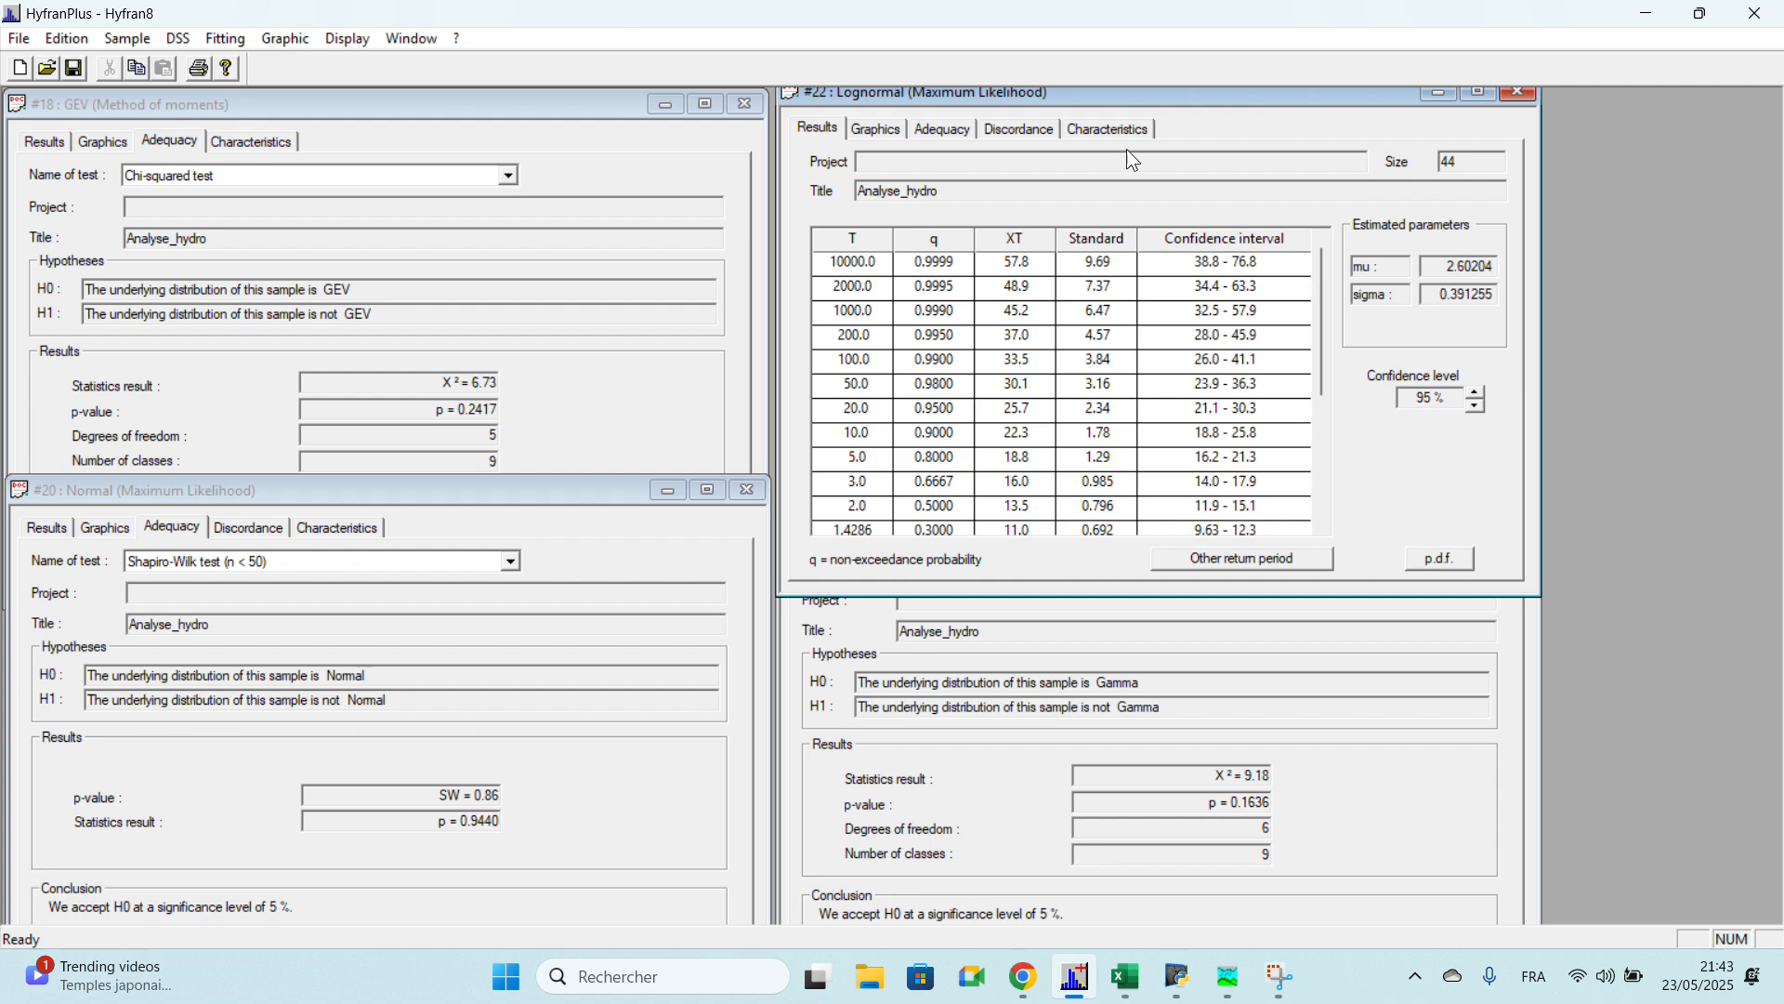
left_click(942, 129)
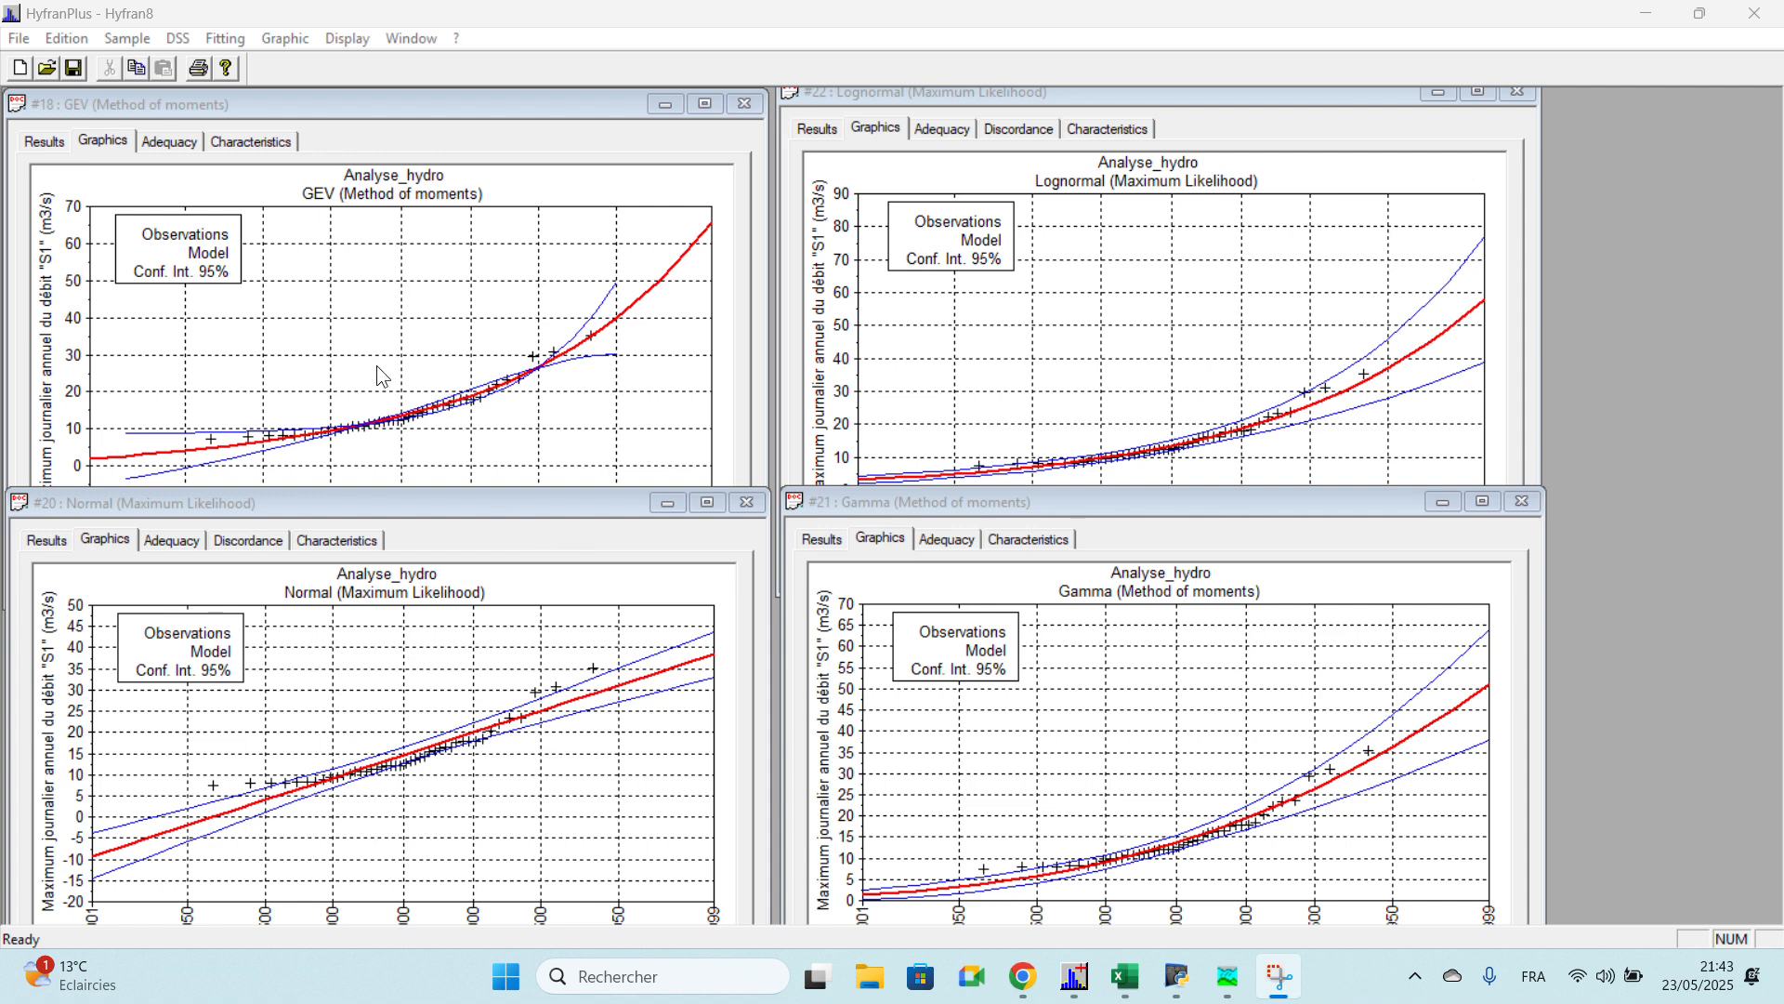
Step: Start a criterion comparison of the fitted distributions, including the GEV, Normal, Gamma and Lognormal fits
left_click(221, 39)
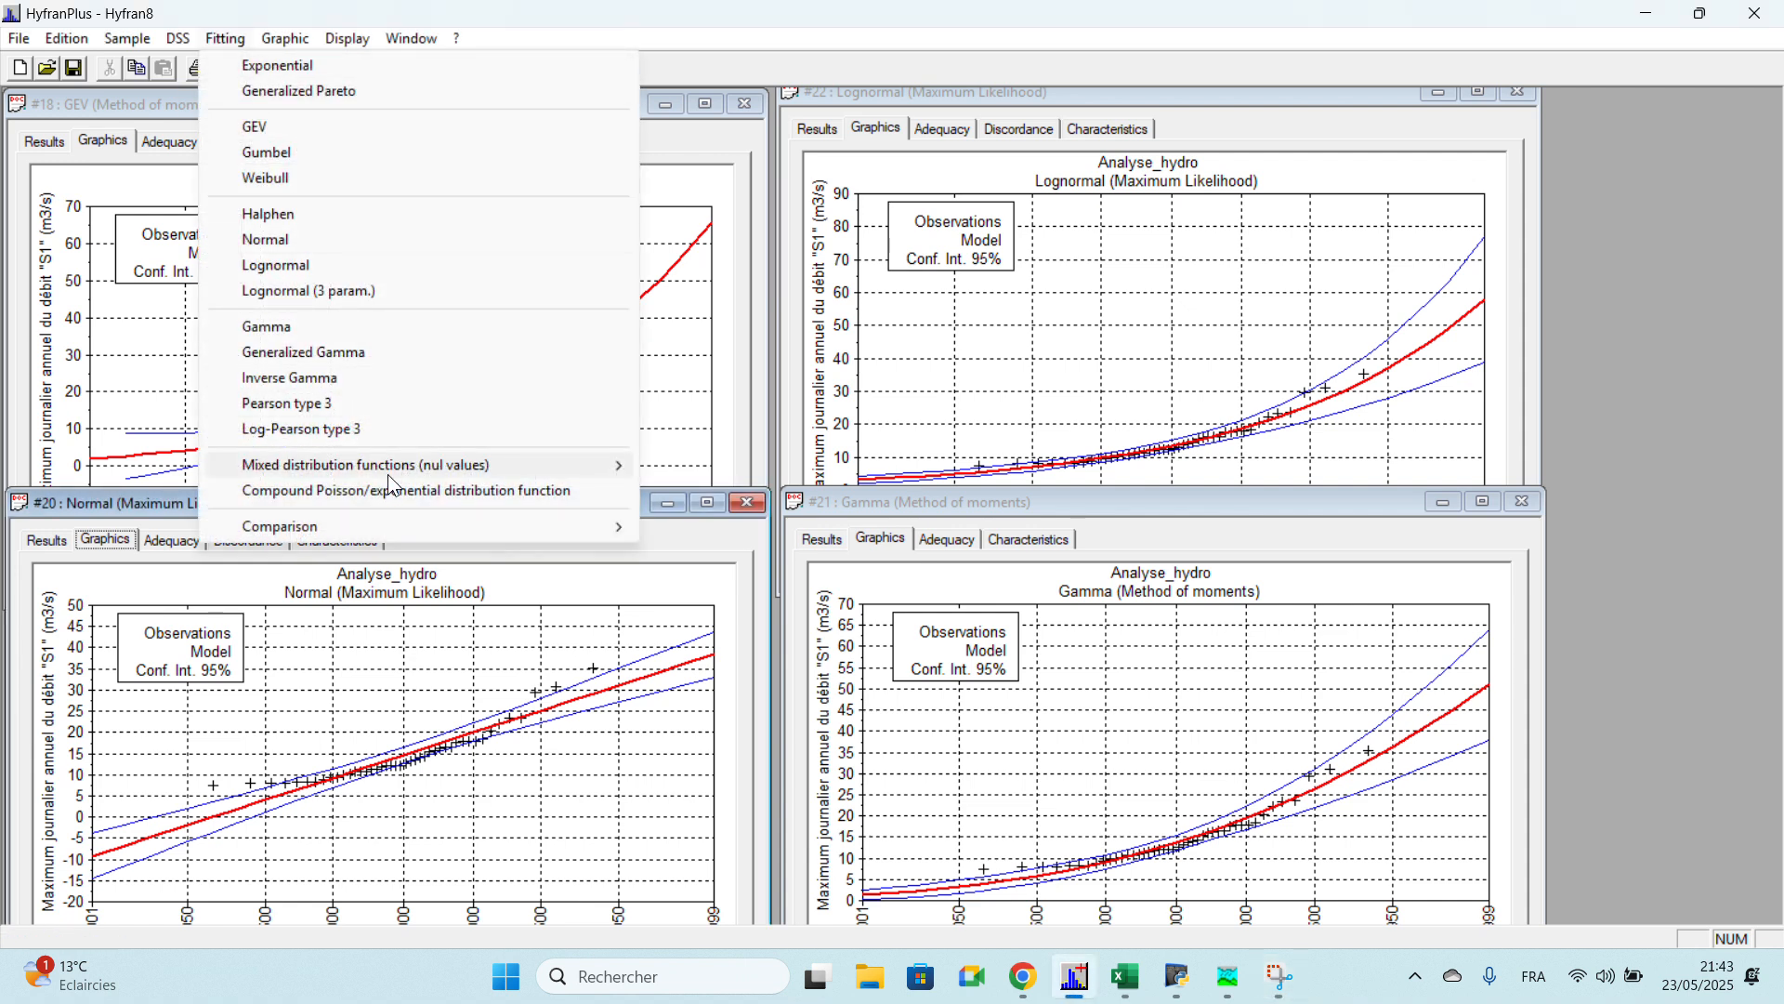
mouse_move(499, 536)
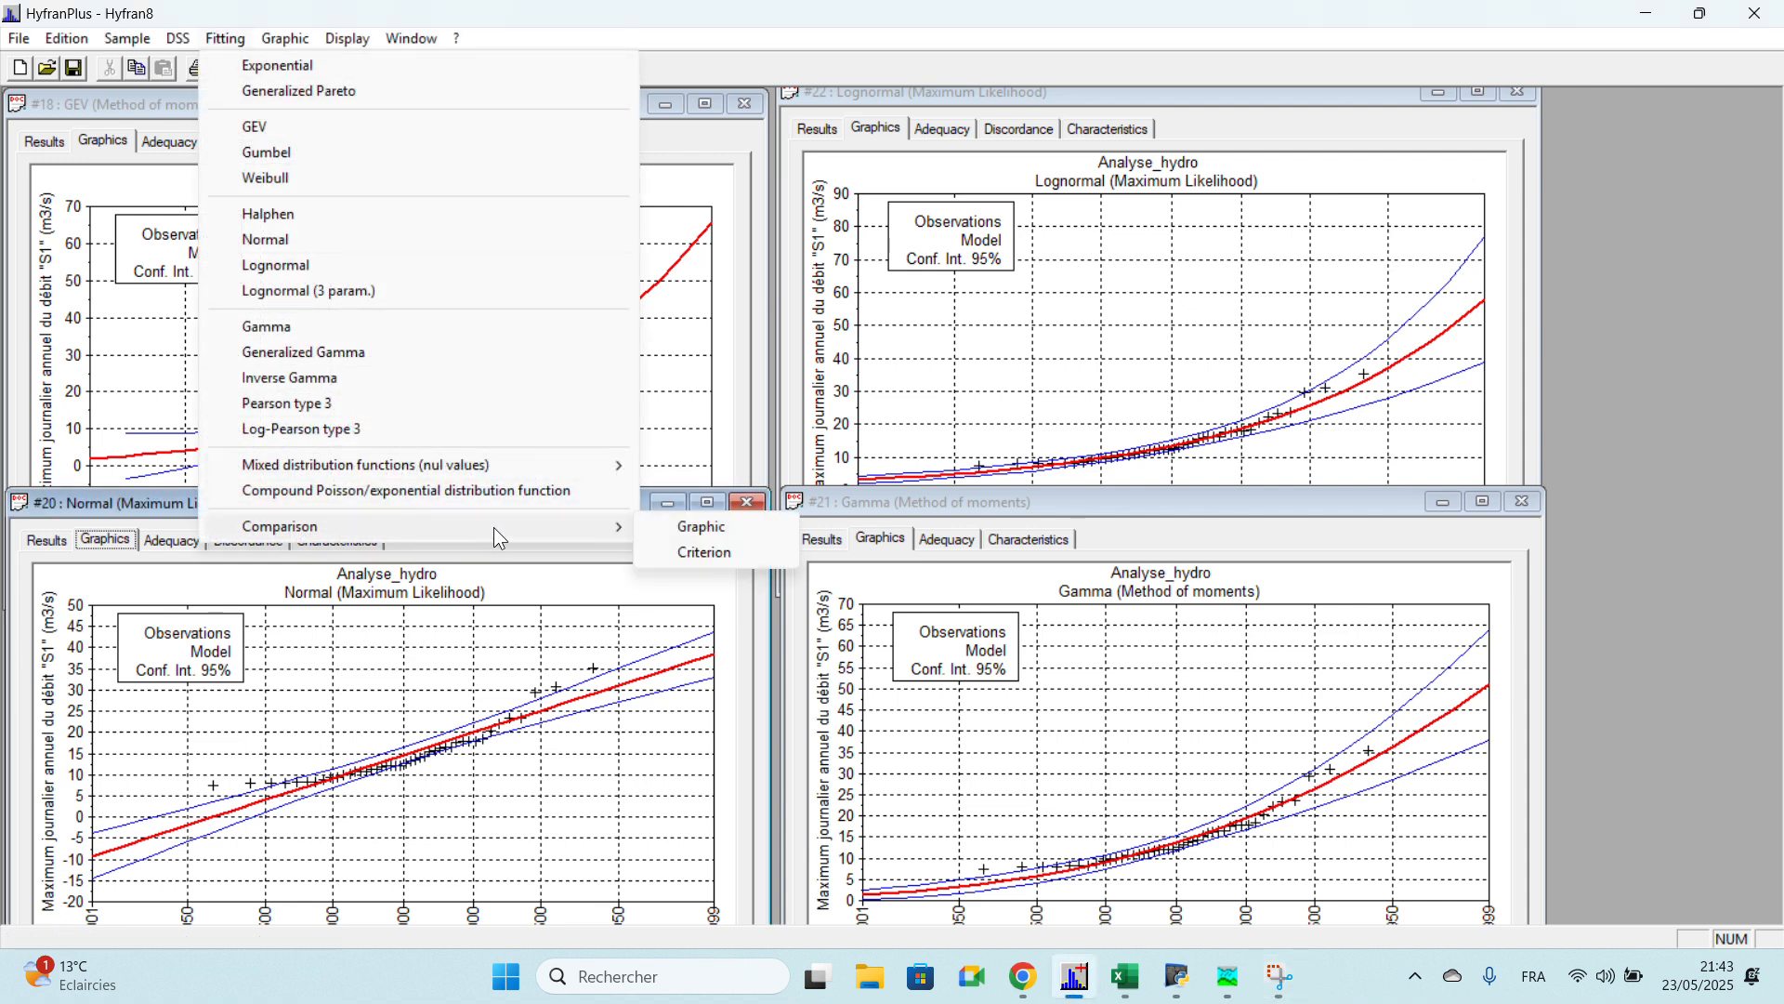
left_click(710, 547)
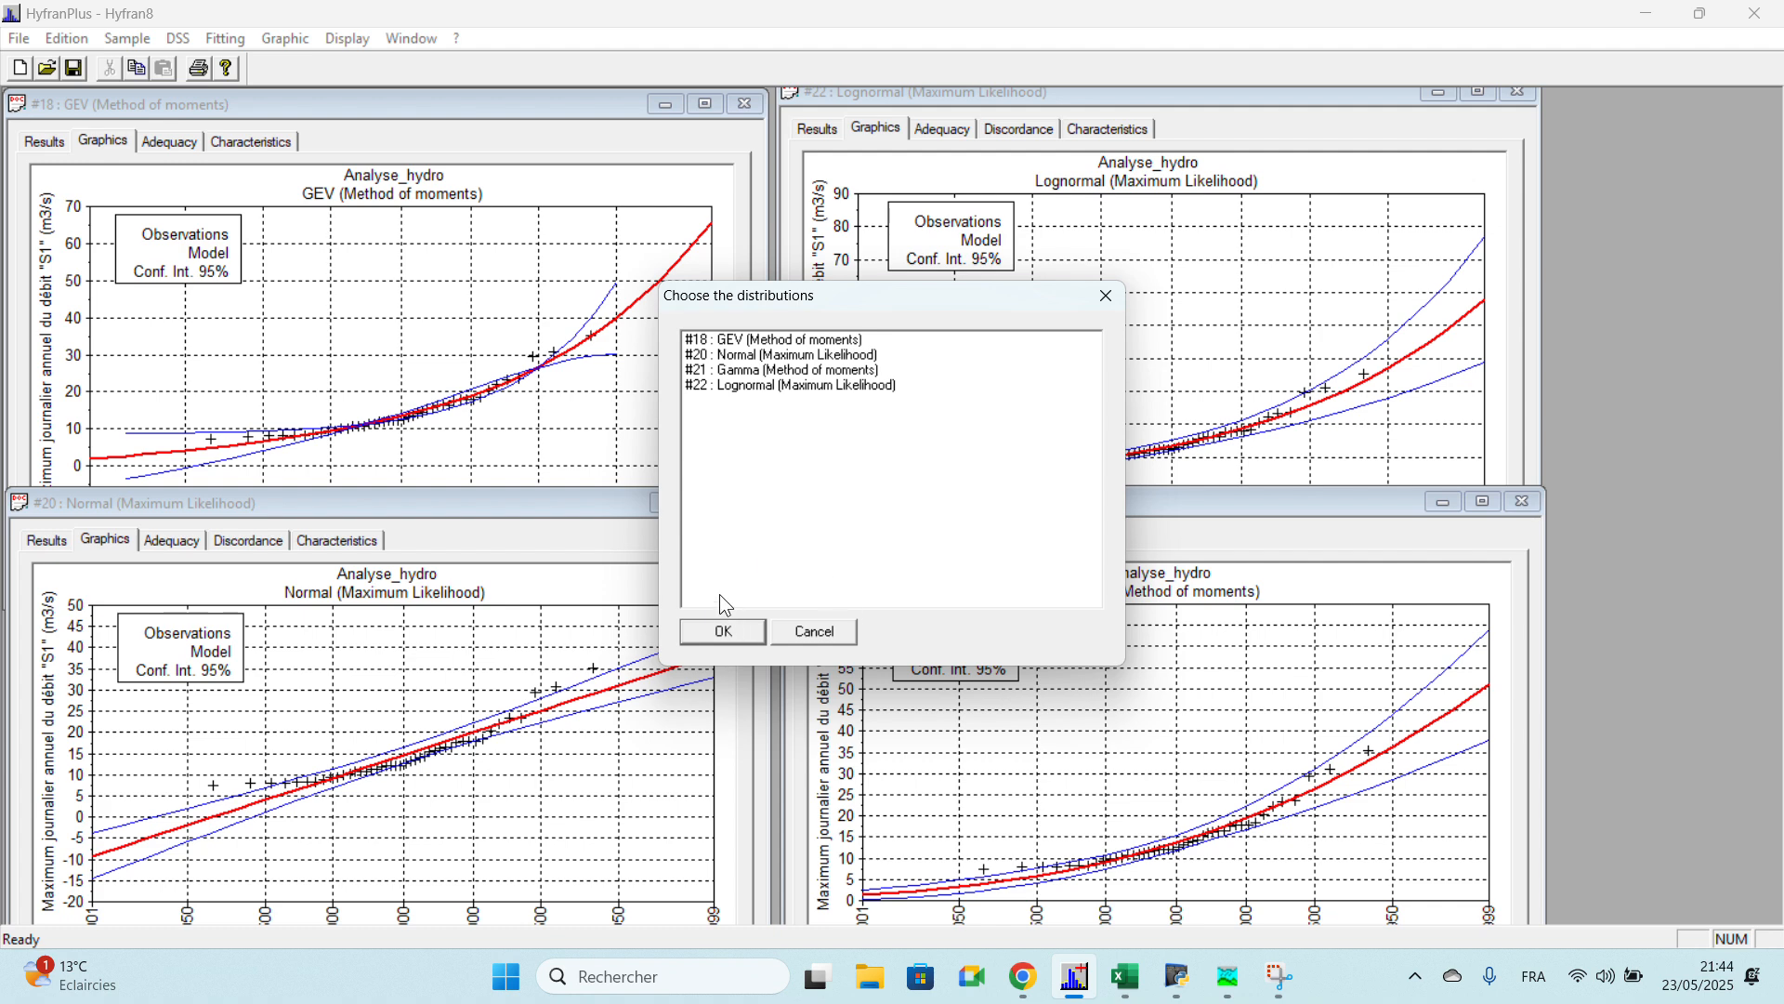
left_click(771, 37)
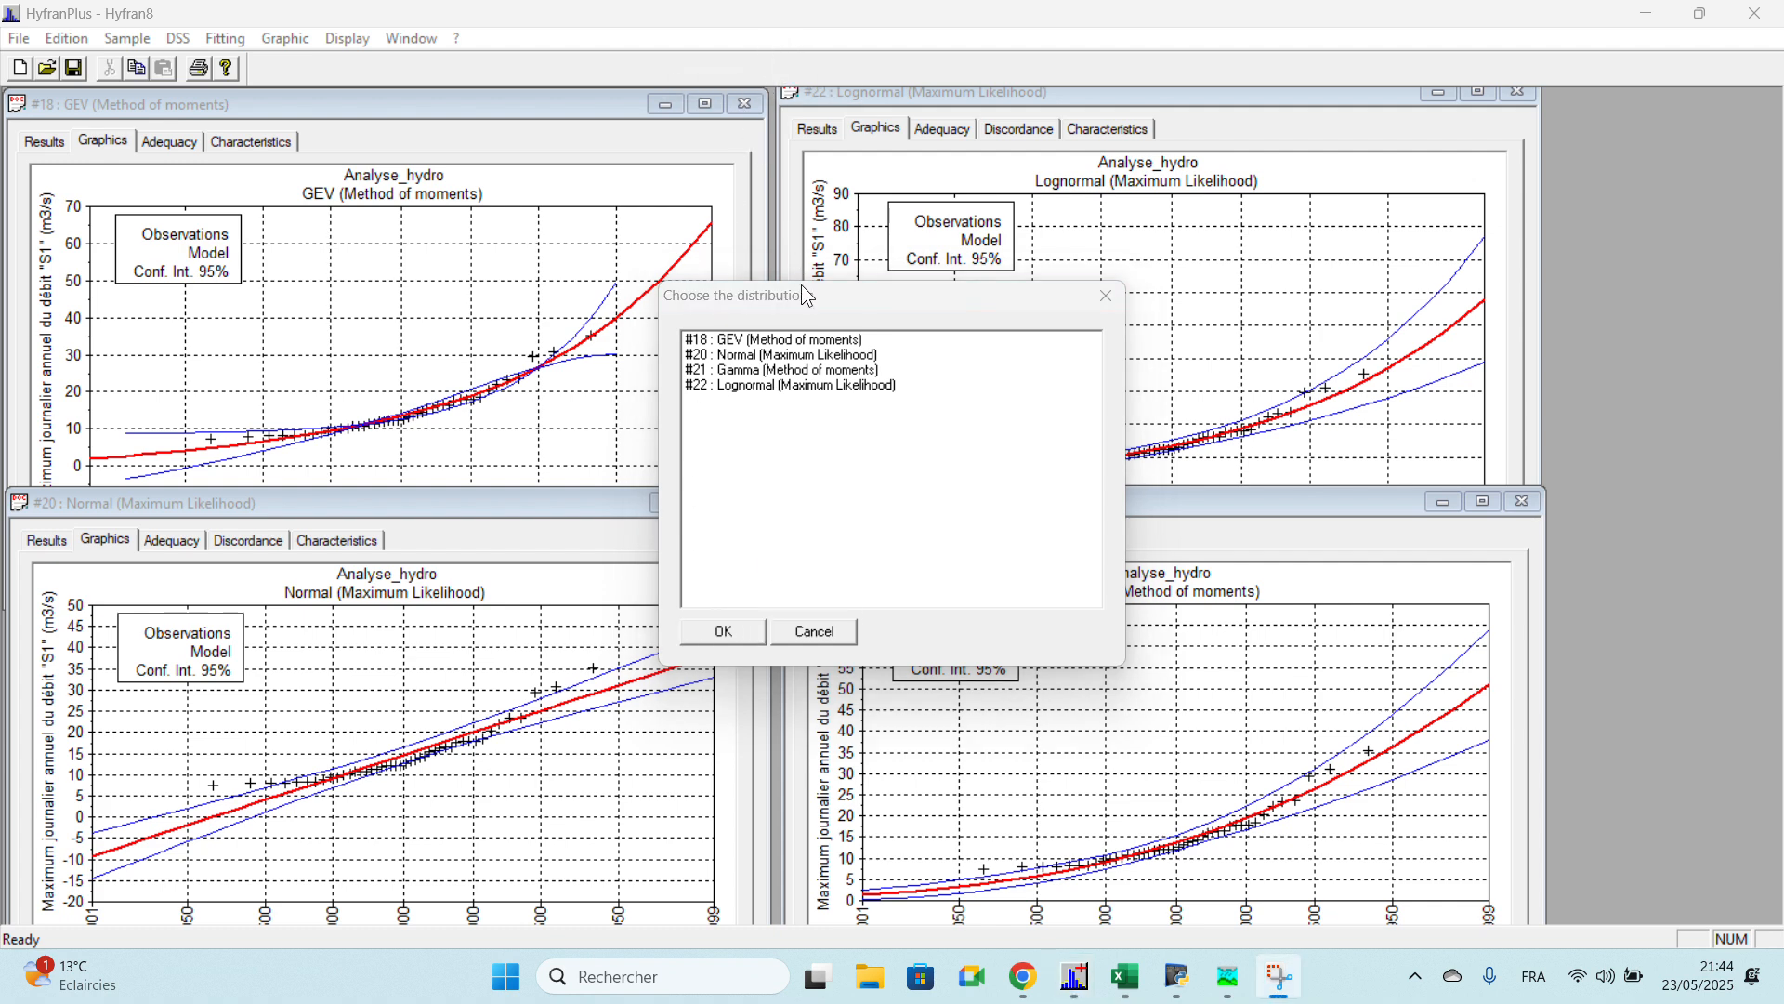
left_click(805, 340)
left_click(768, 359, "ctrl")
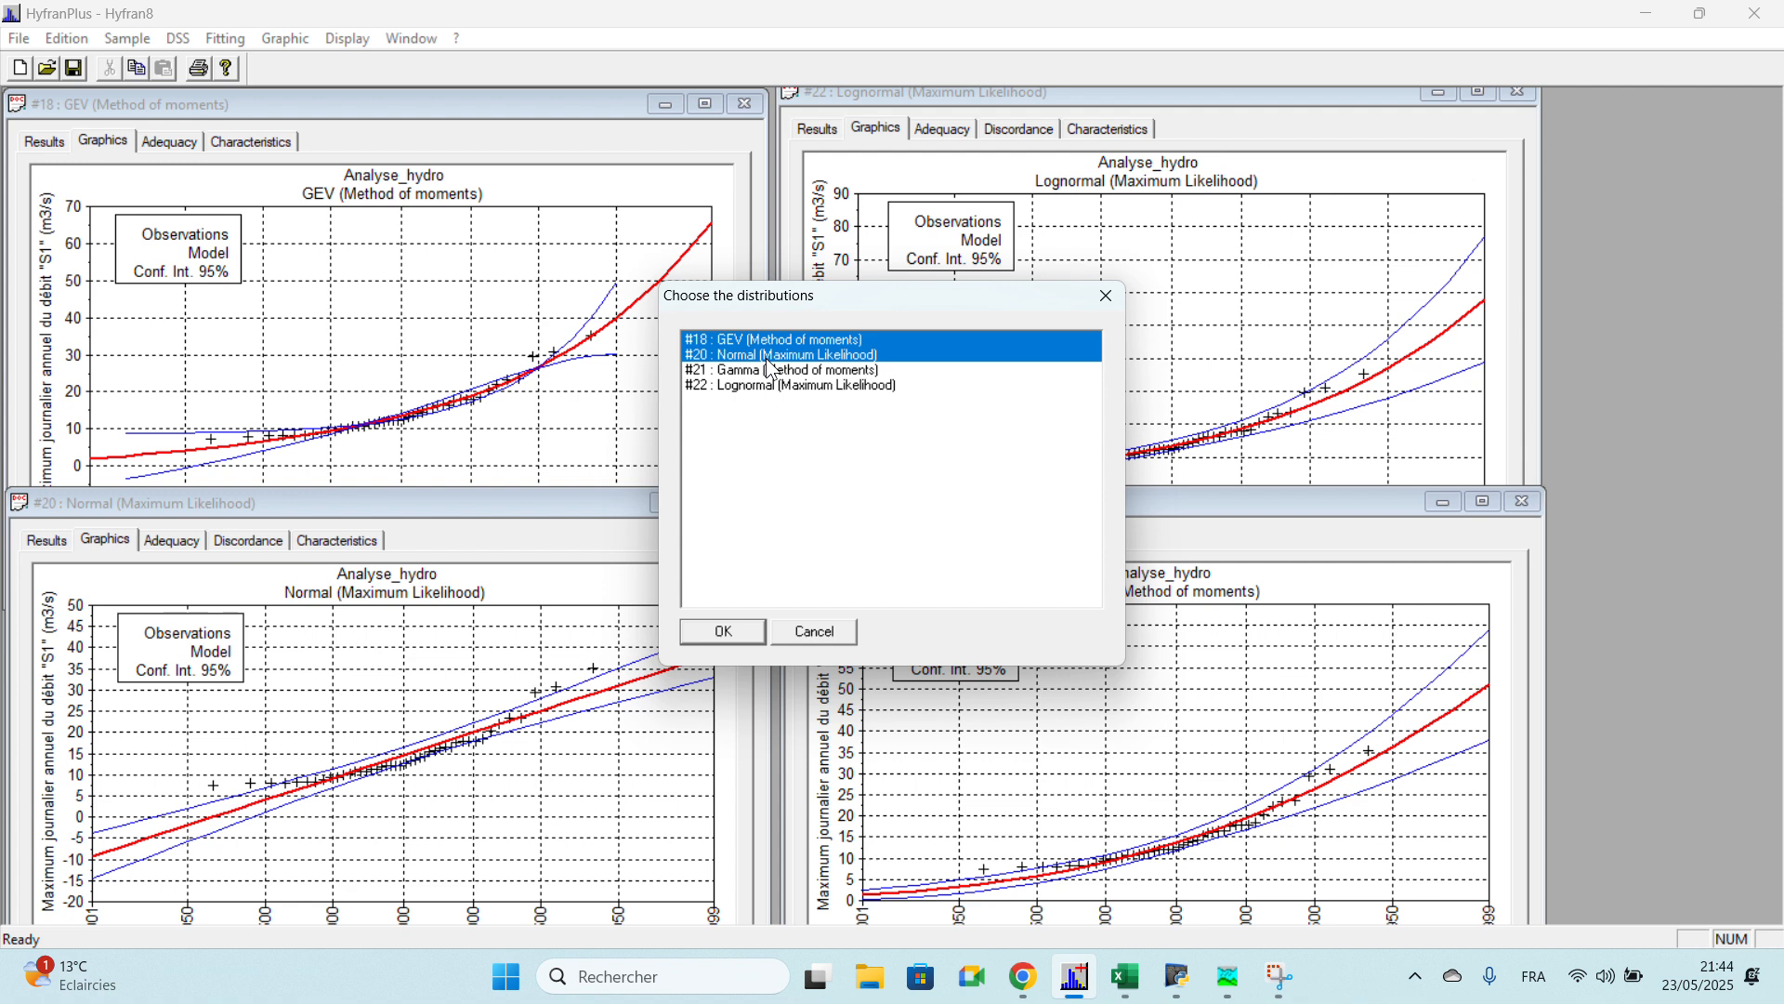
left_click(768, 371, "ctrl")
left_click(761, 385, "ctrl")
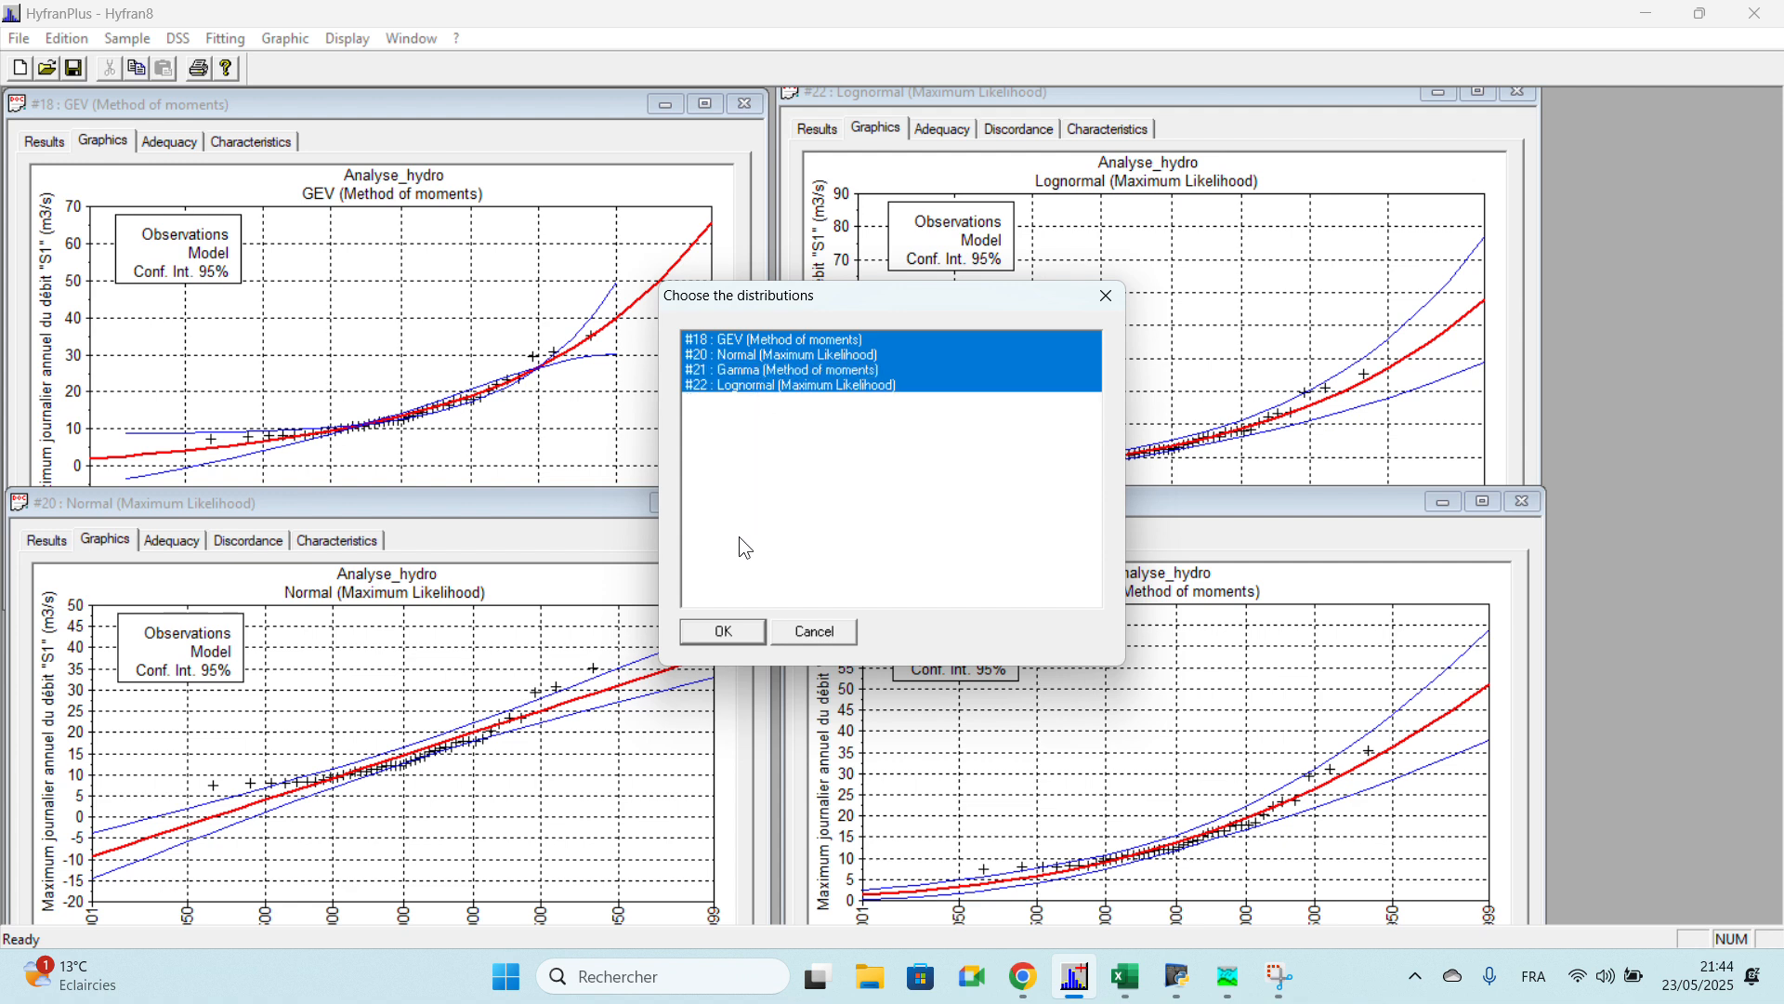
left_click(725, 632)
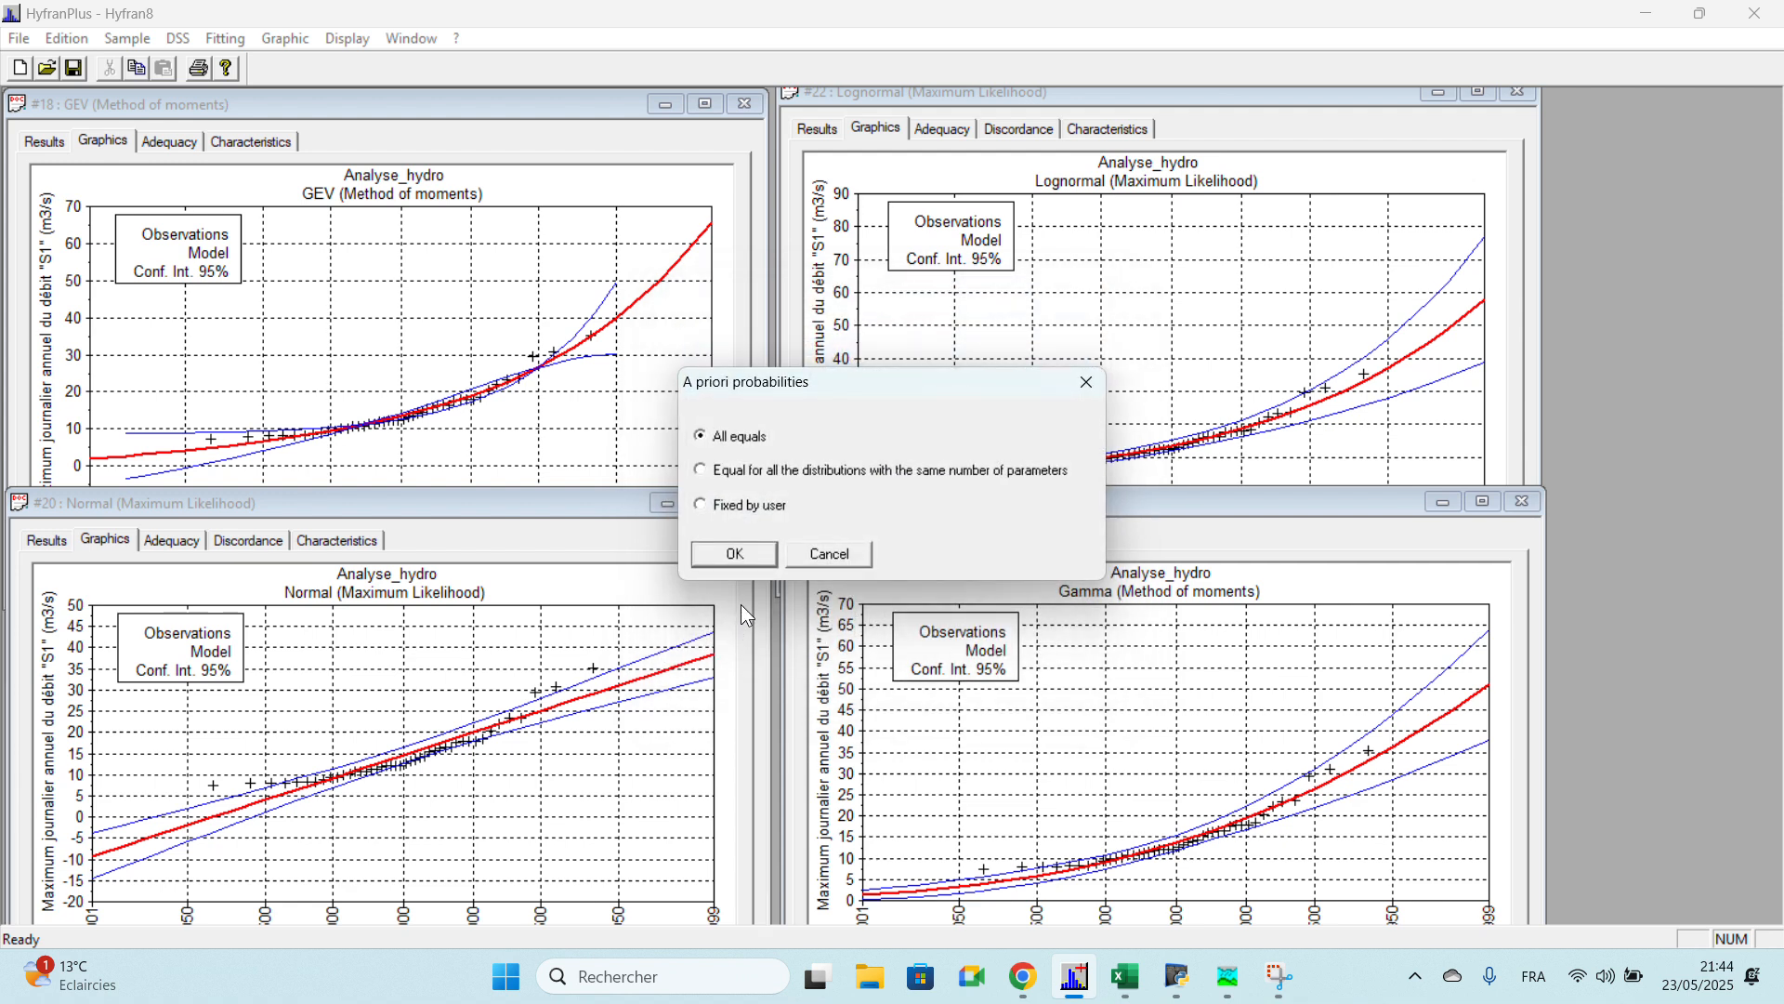
Step: Generate the comparison table with all a priori probabilities equal and a reference return period of 100.0
left_click(746, 556)
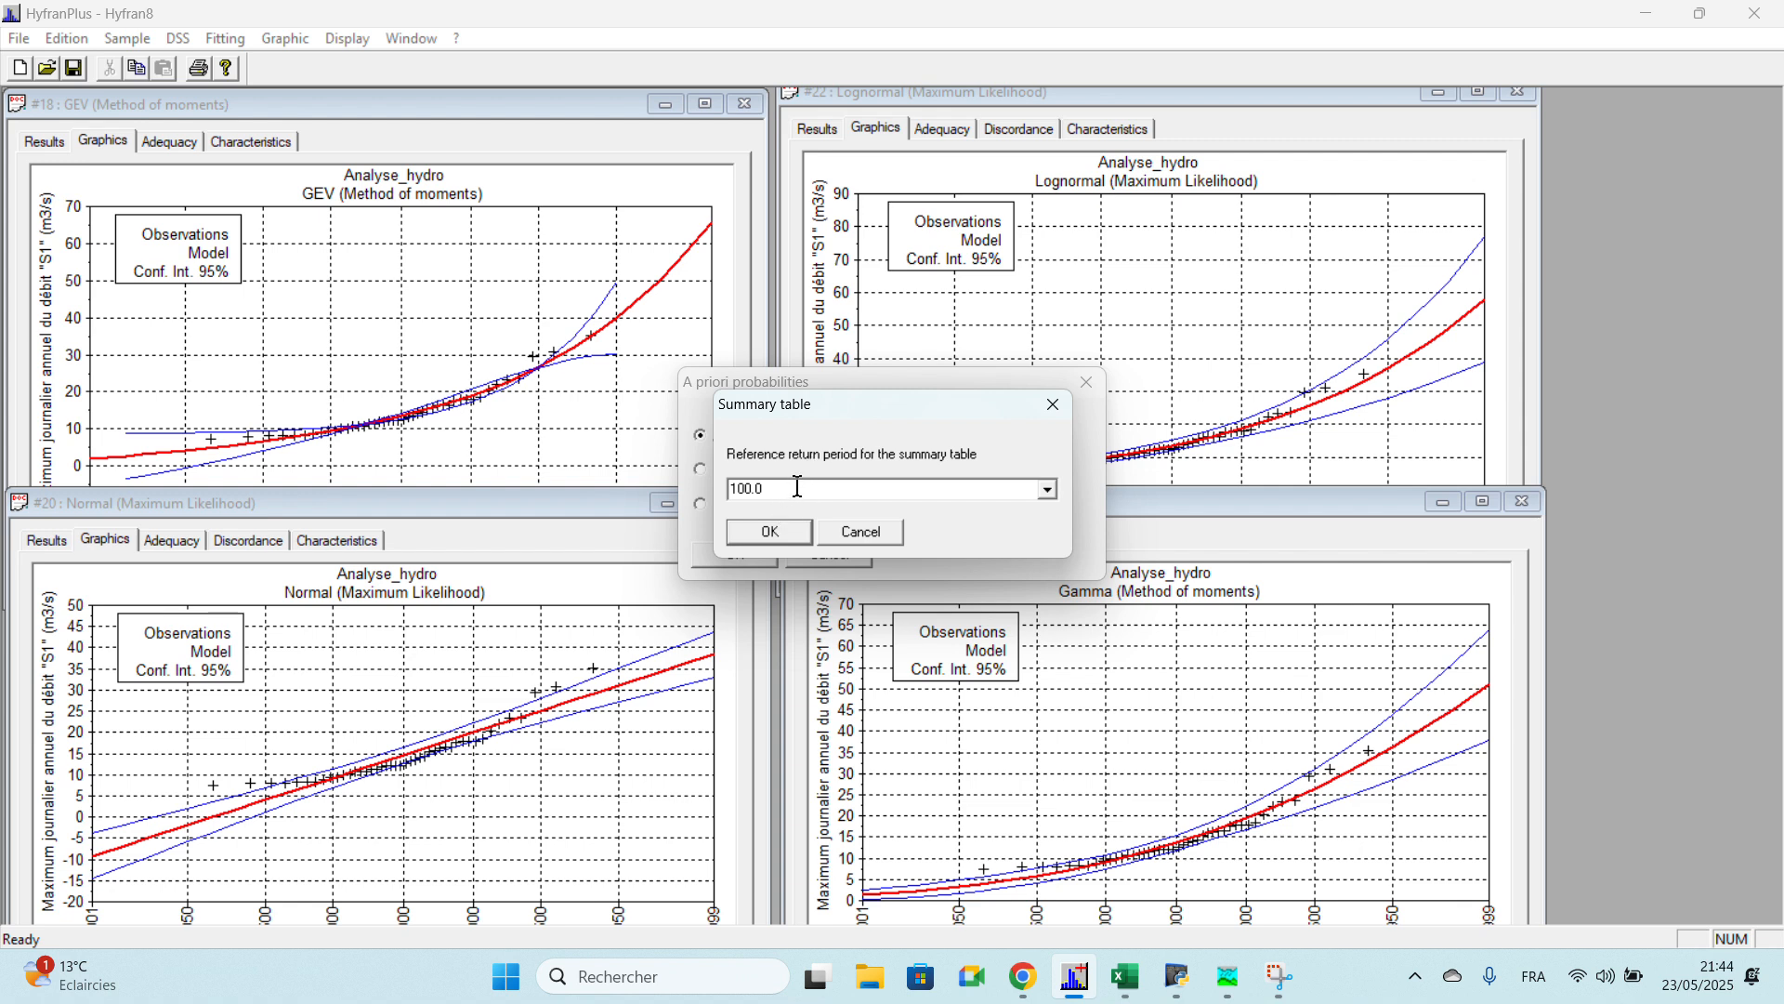
left_click(778, 528)
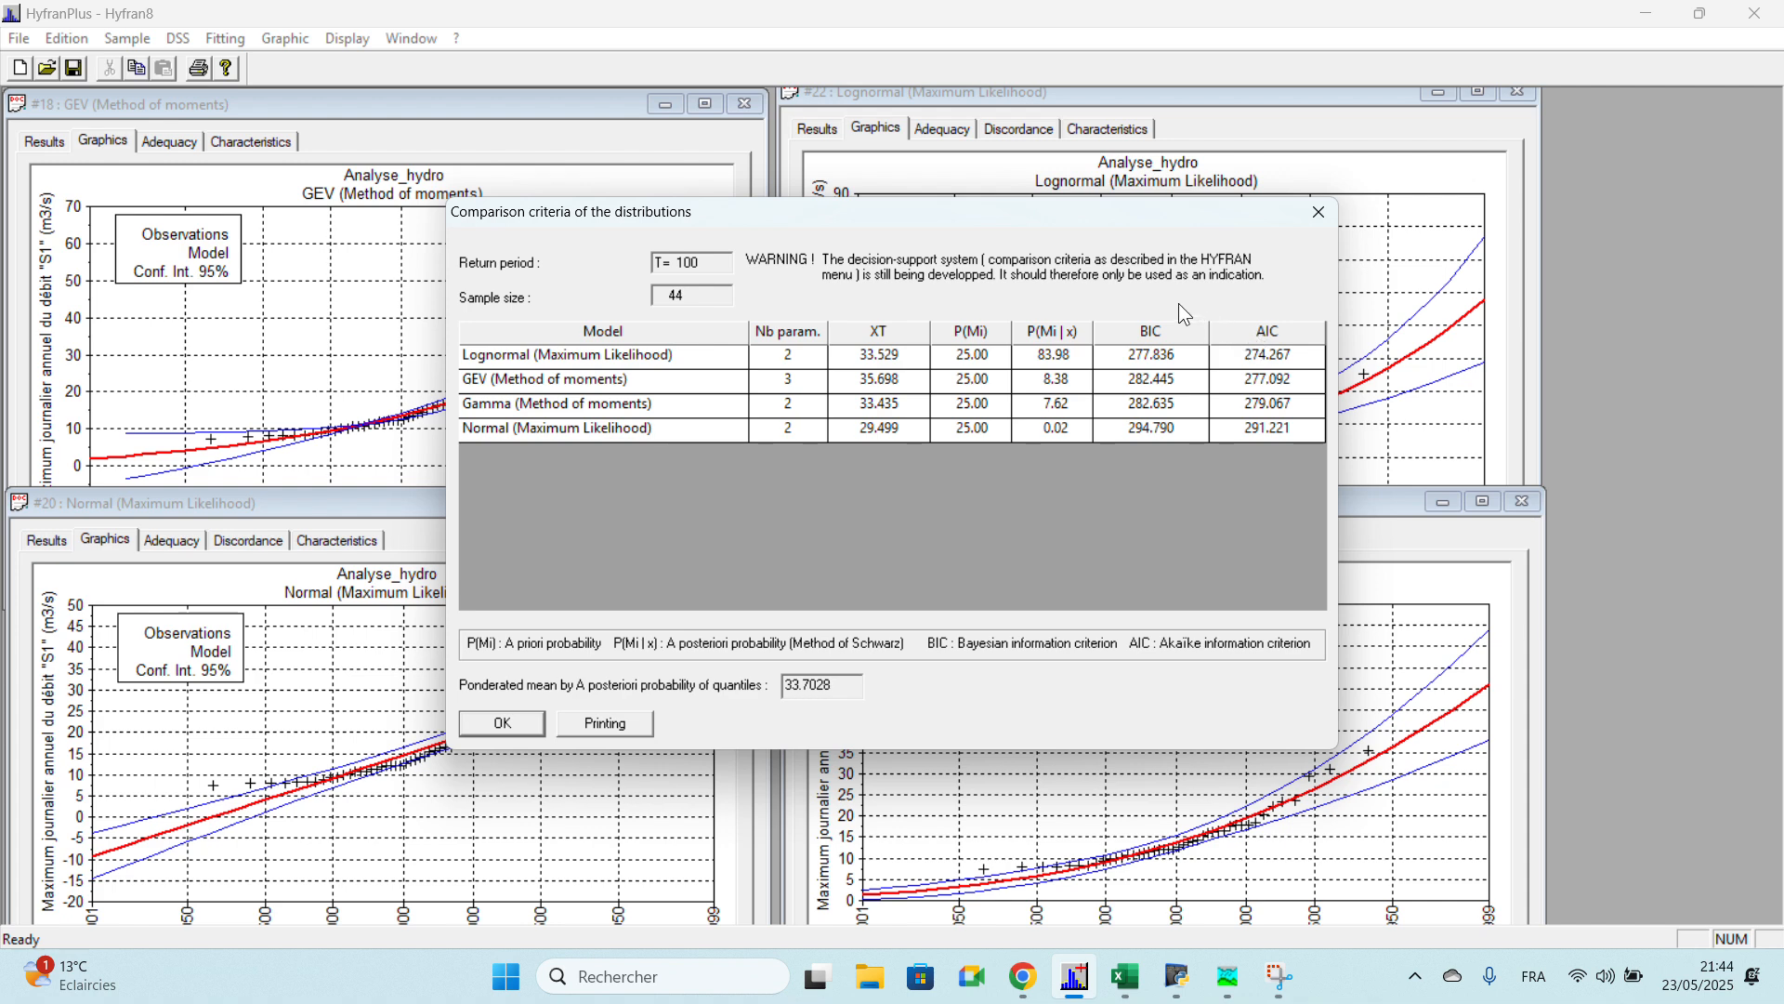
left_click(760, 24)
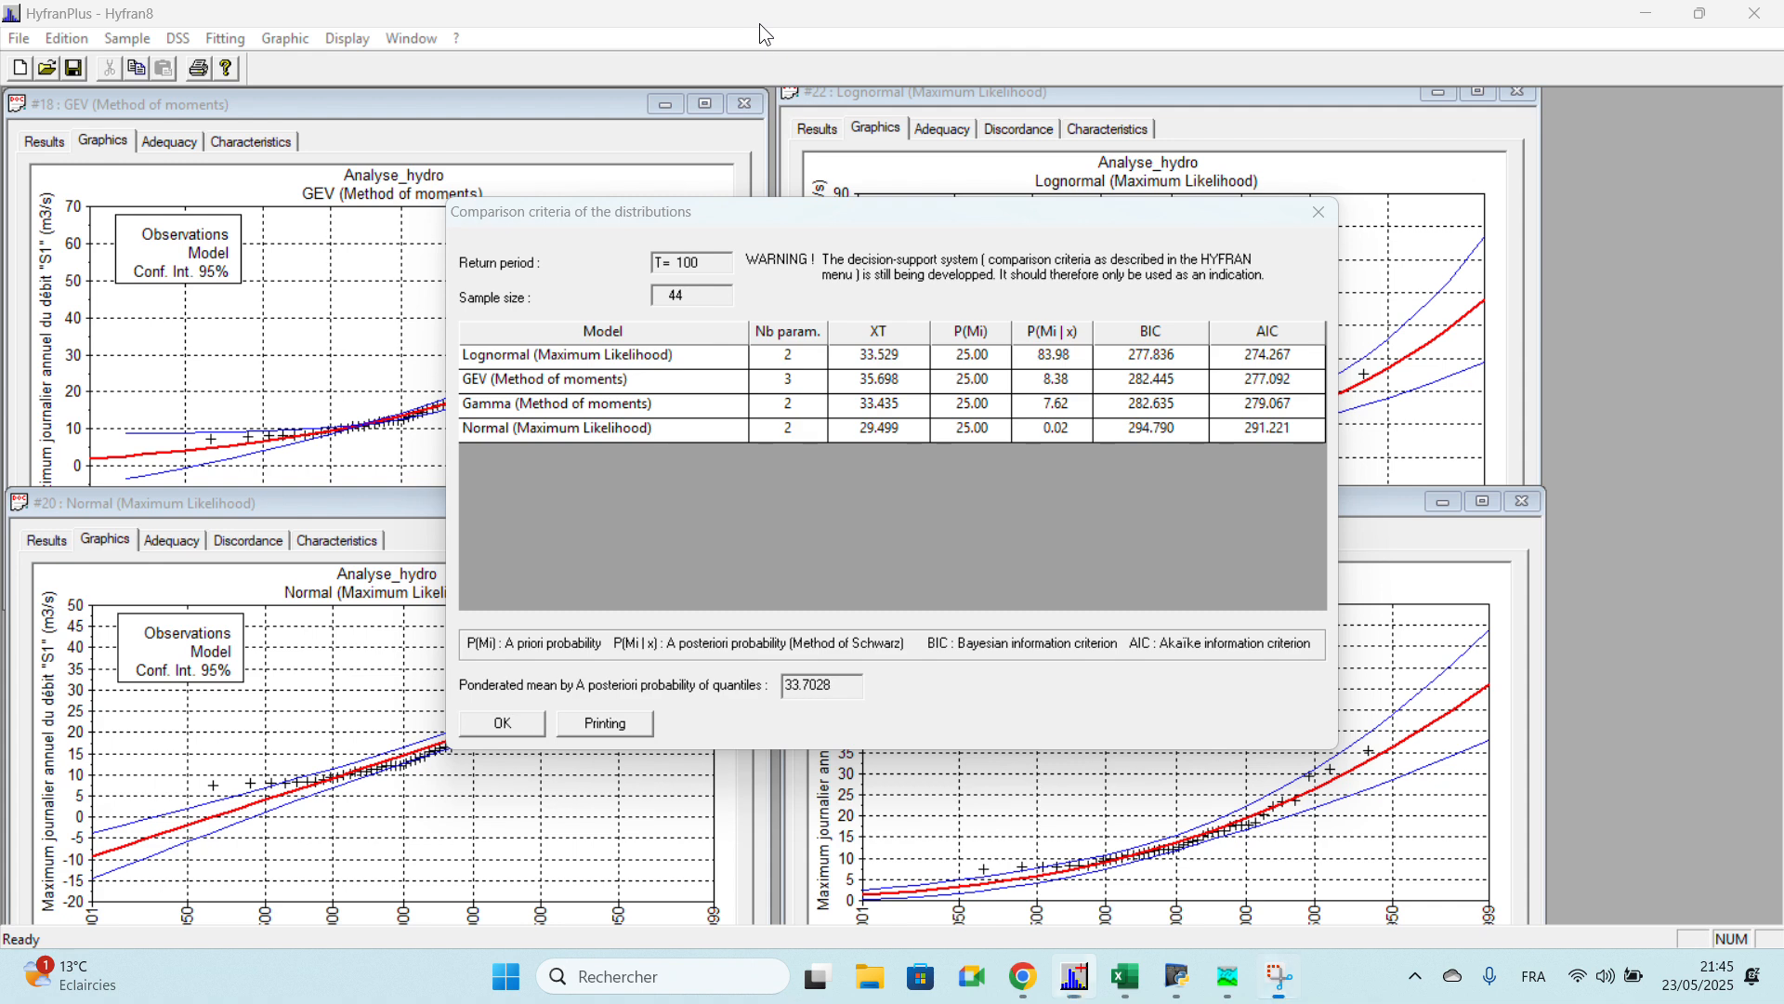